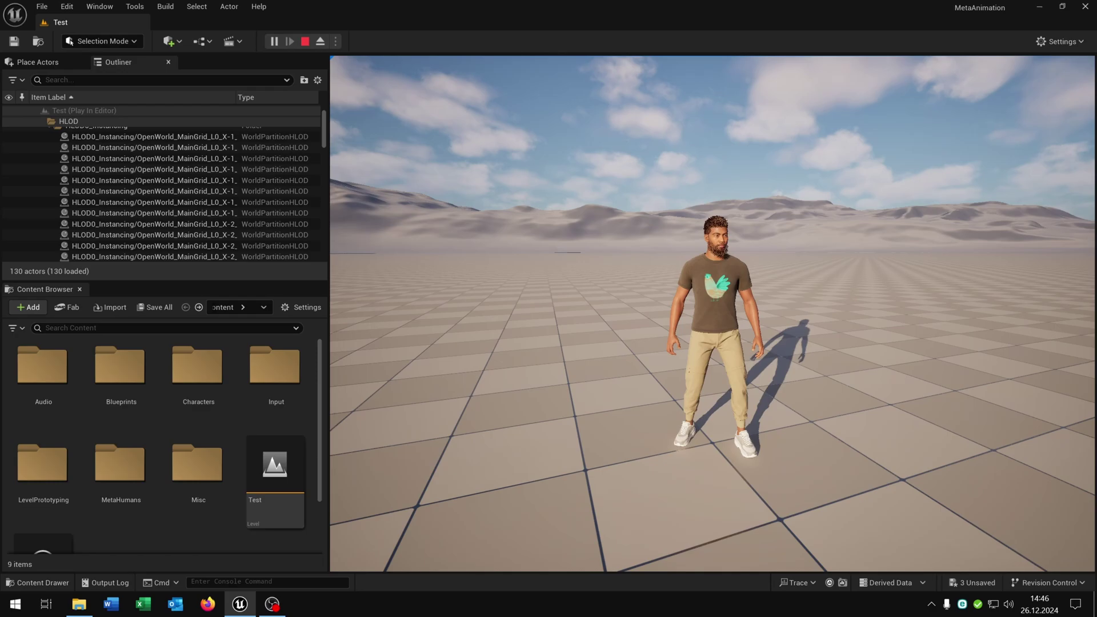
Play-test the MetaHuman character in the Test level by running to the stacked blocks and traversing them.
key("w")
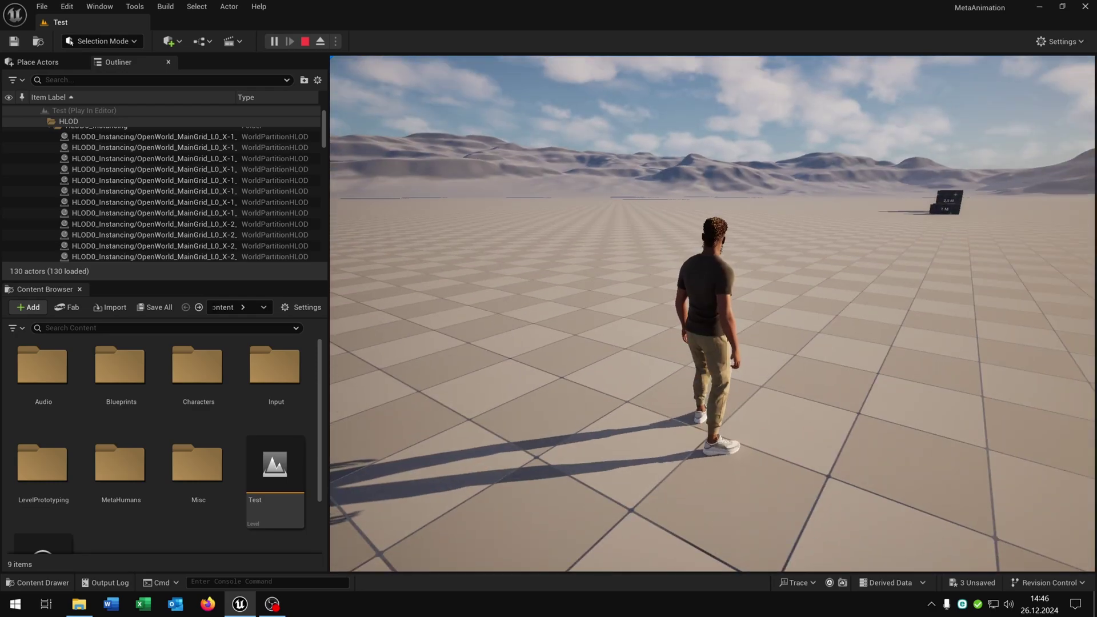
key("w")
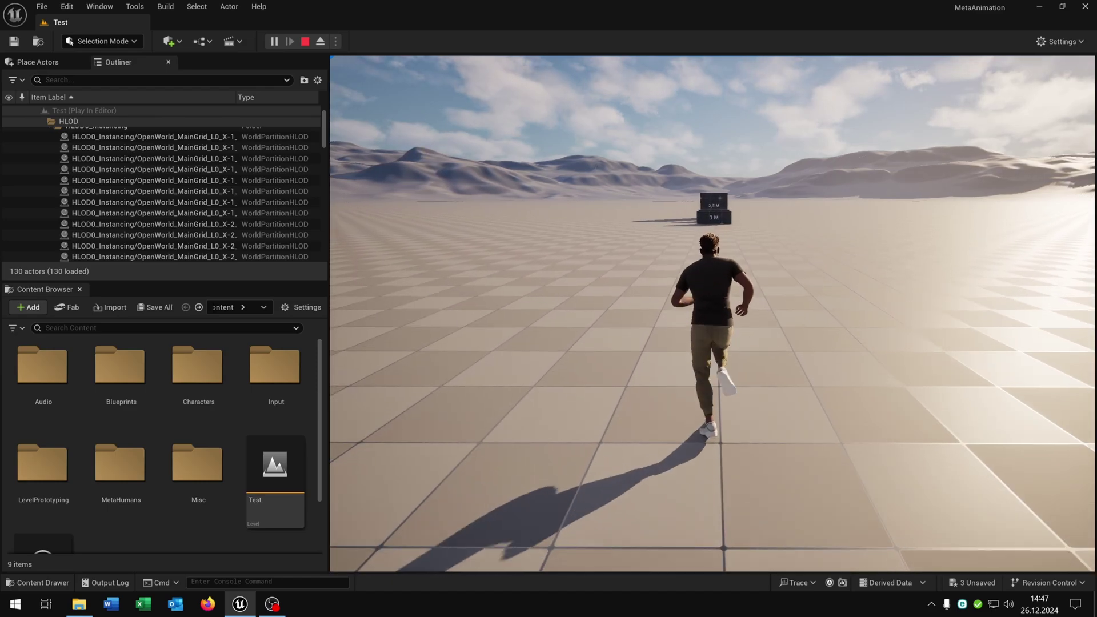
key("w")
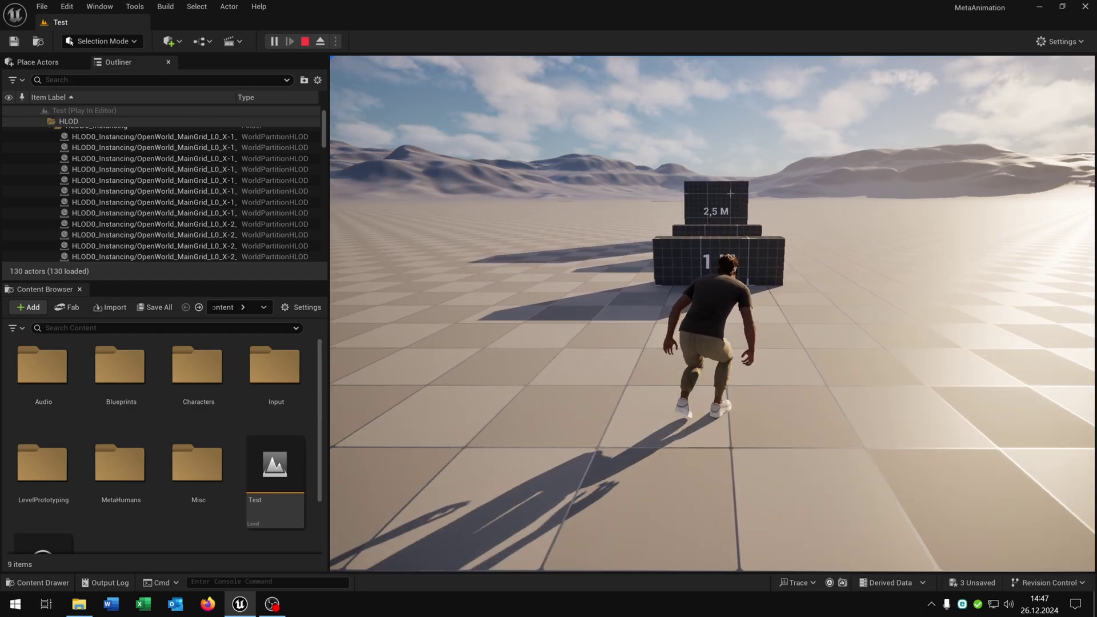
key("w")
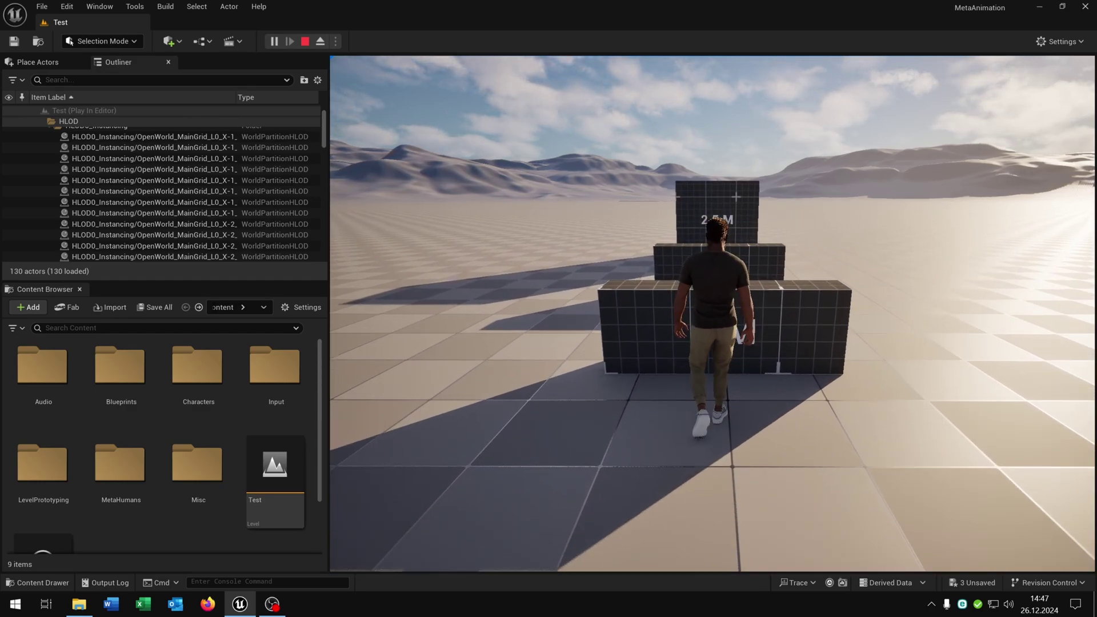
key("space")
key("w")
key("space")
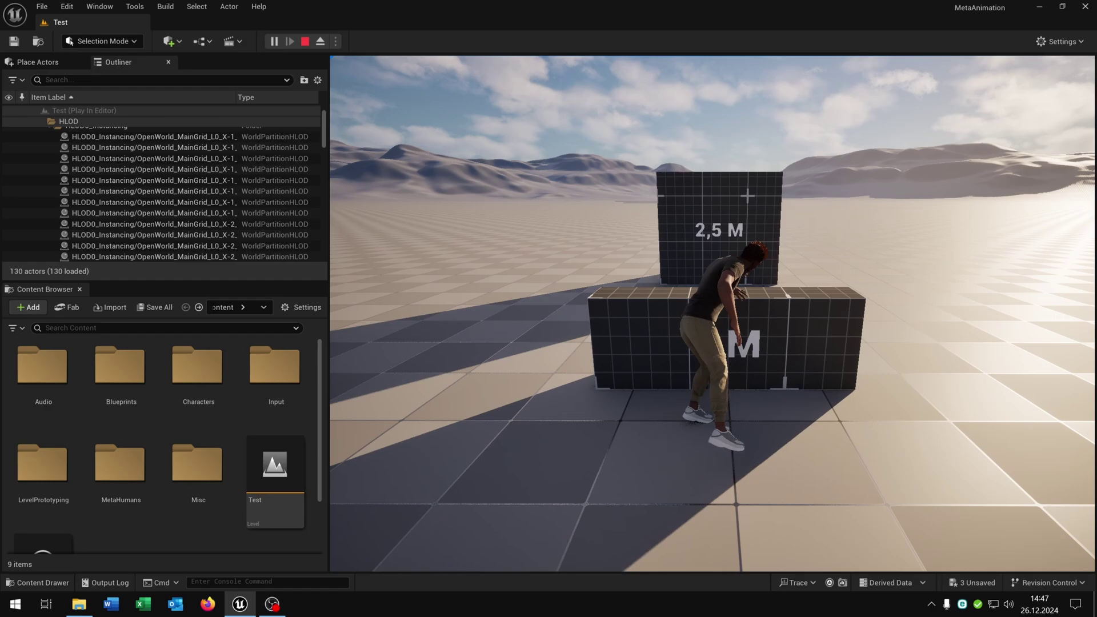
key("w")
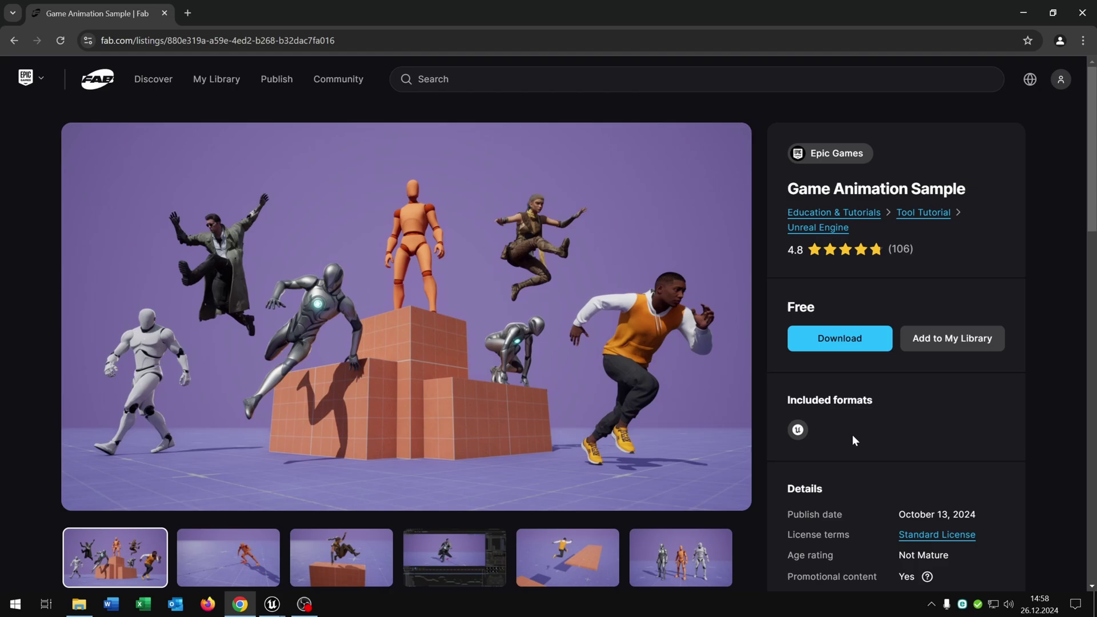
Look through the second, third and fourth preview images of the Game Animation Sample on its Fab page.
left_click(231, 562)
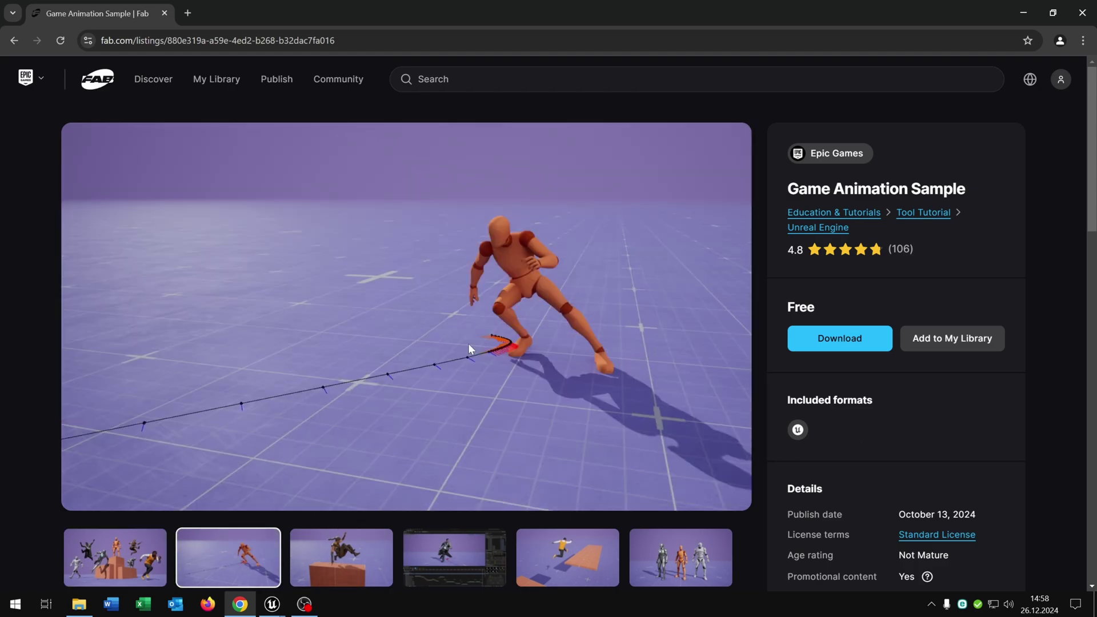
left_click(362, 571)
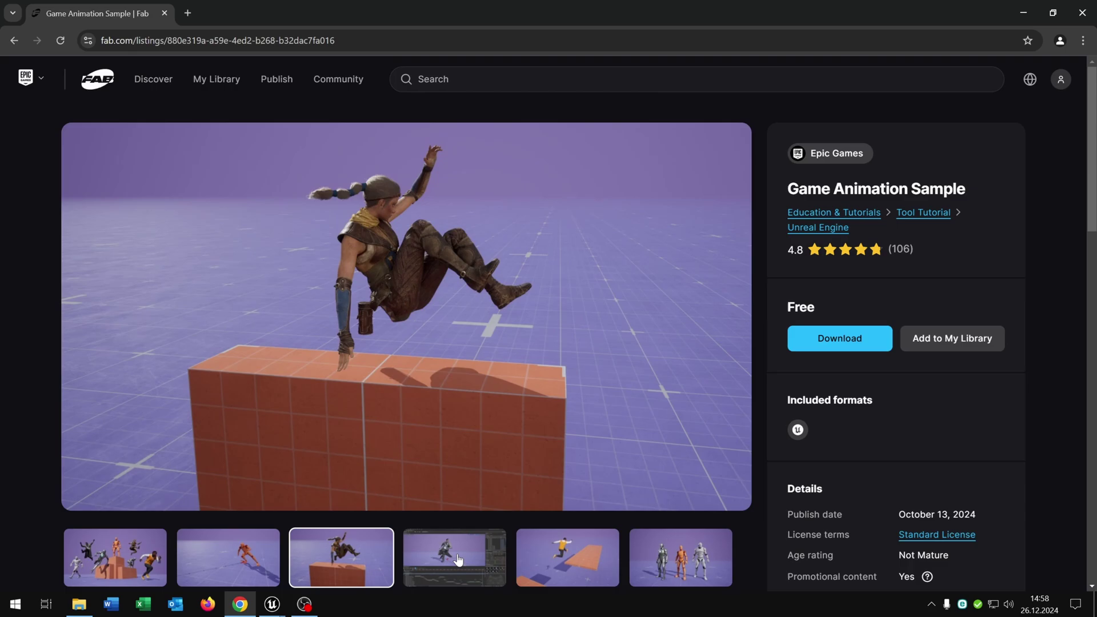
left_click(458, 559)
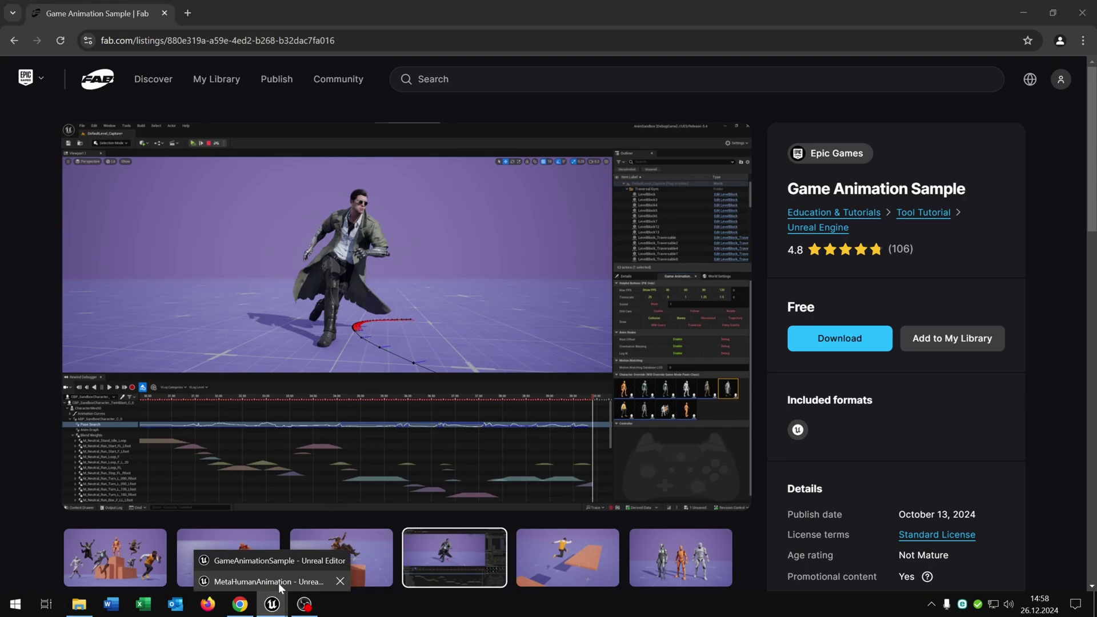
Switch to the MetaHumanAnimation project in Unreal Editor and enable the Motion Warping plugin, accepting its beta status.
left_click(272, 604)
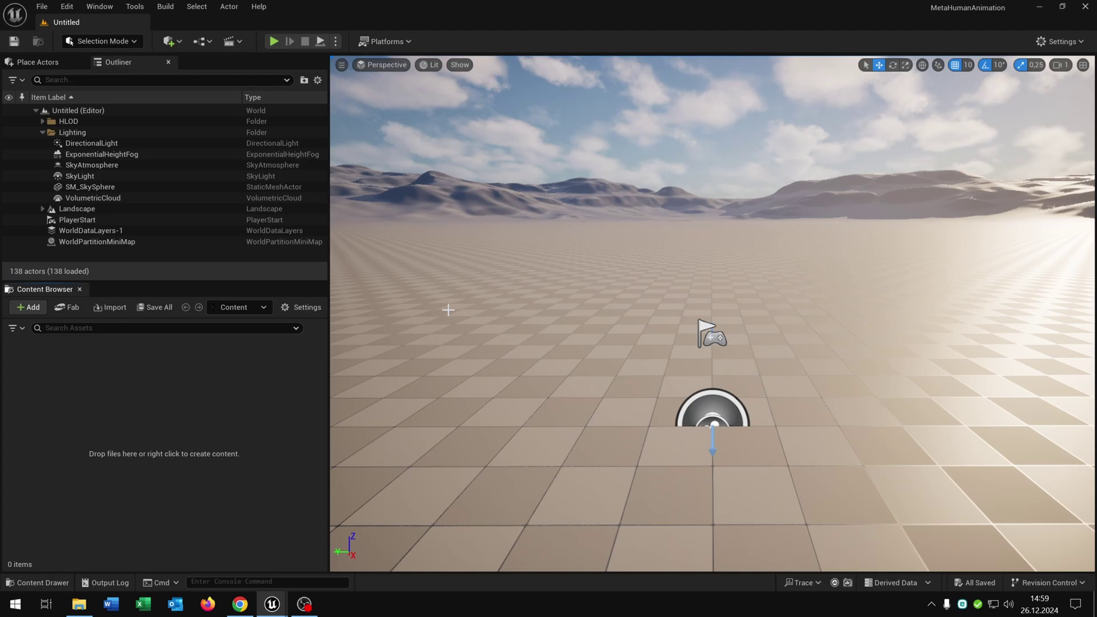
left_click(1058, 41)
left_click(996, 111)
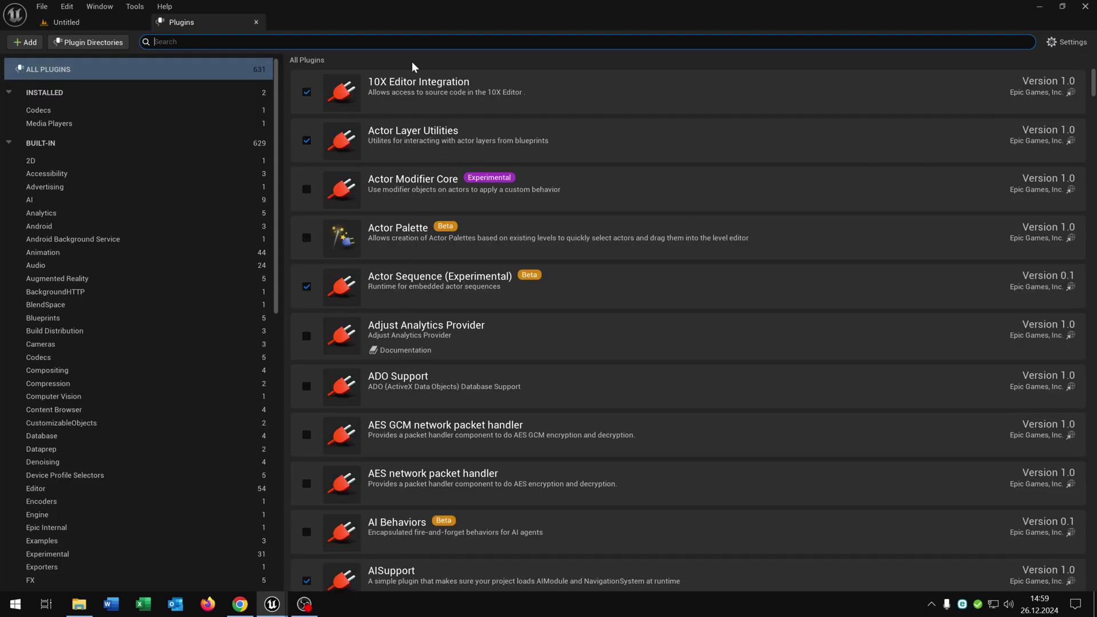
type("Motion")
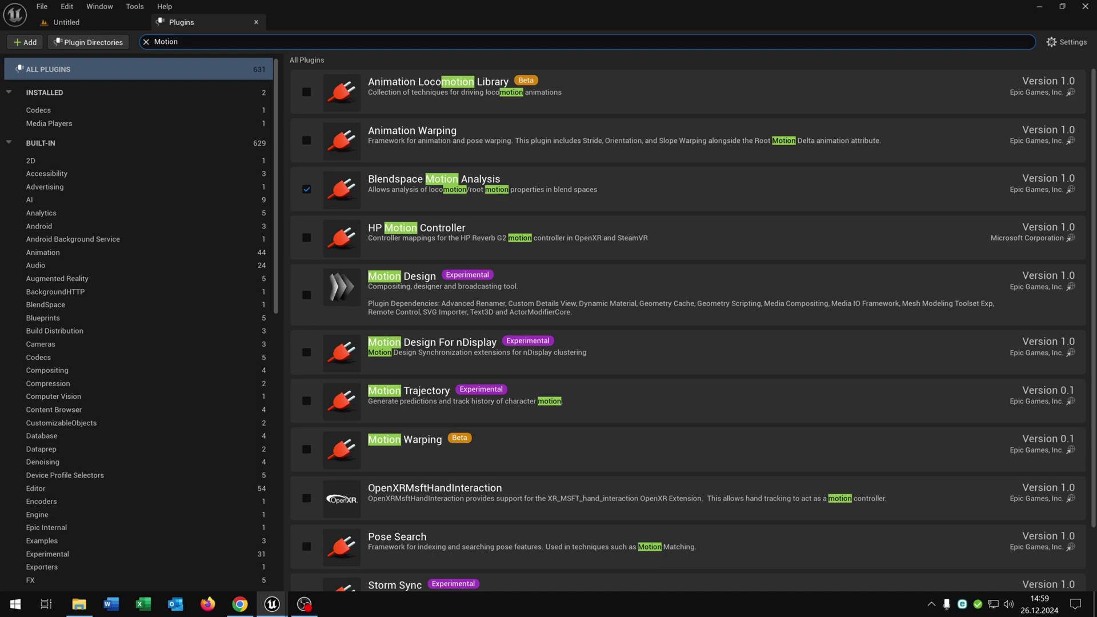
type(" wa")
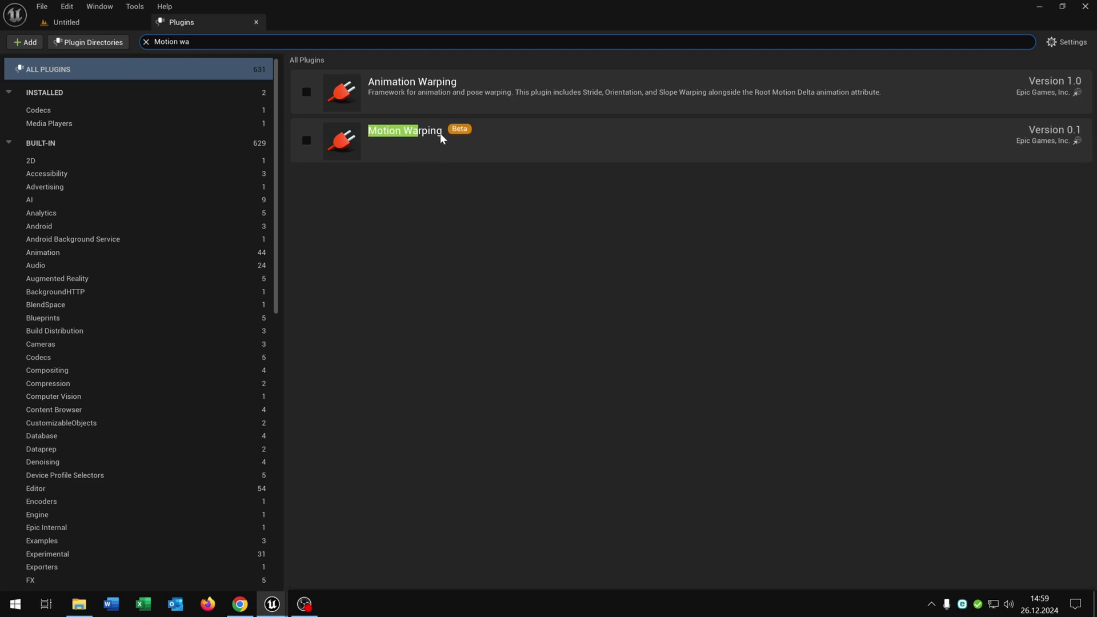
left_click(309, 141)
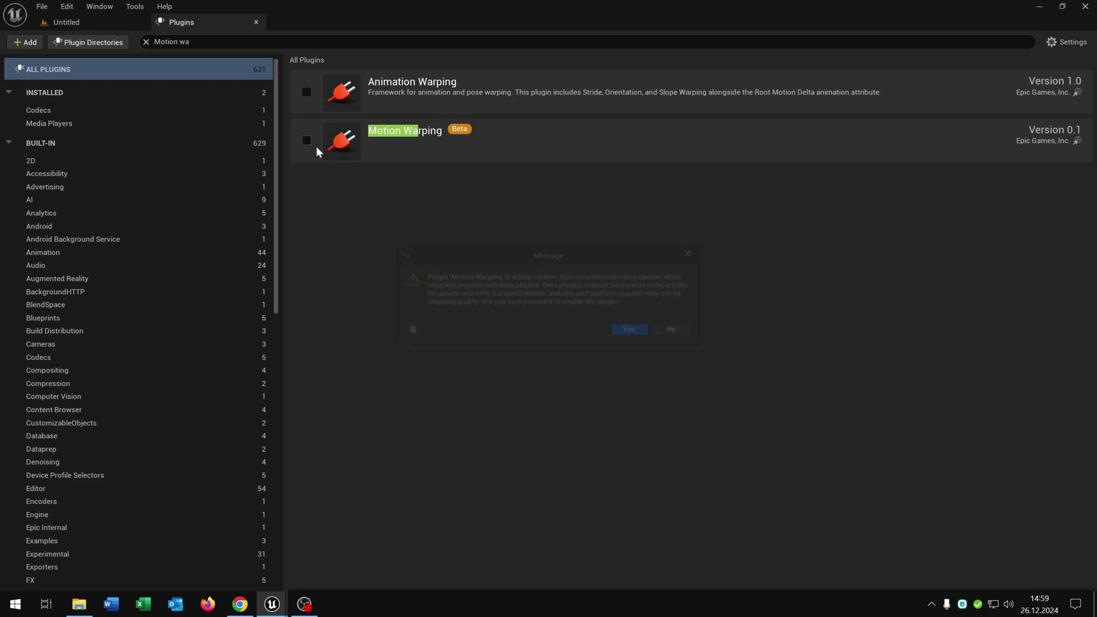
left_click(631, 331)
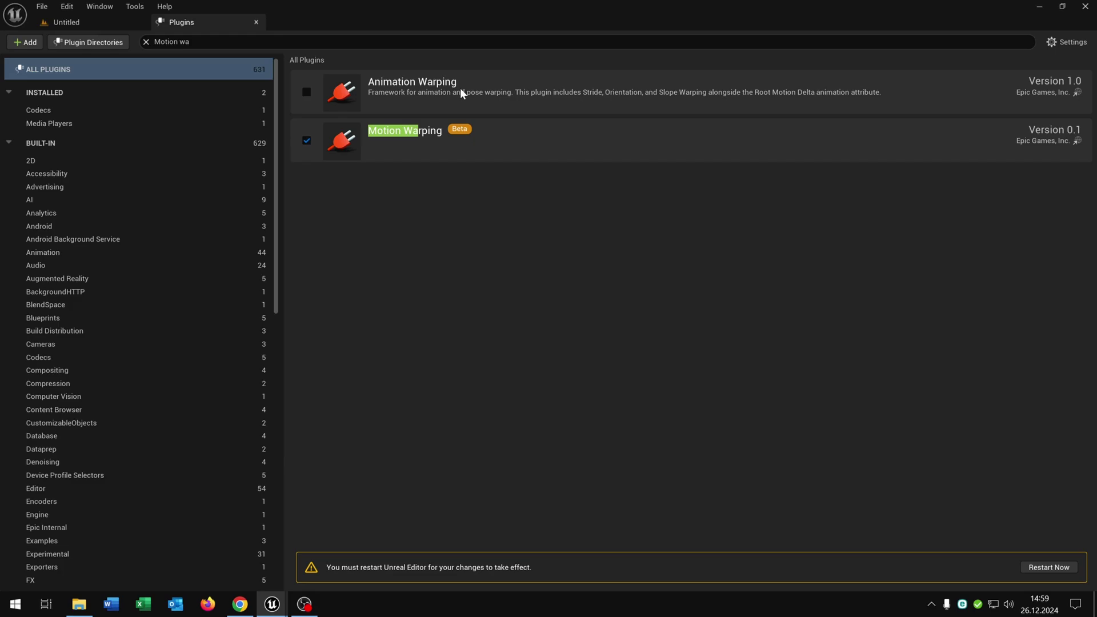
Find the Motion Trajectory plugin and enable it, accepting its experimental status.
key("BackSpace")
key("BackSpace")
type("trac")
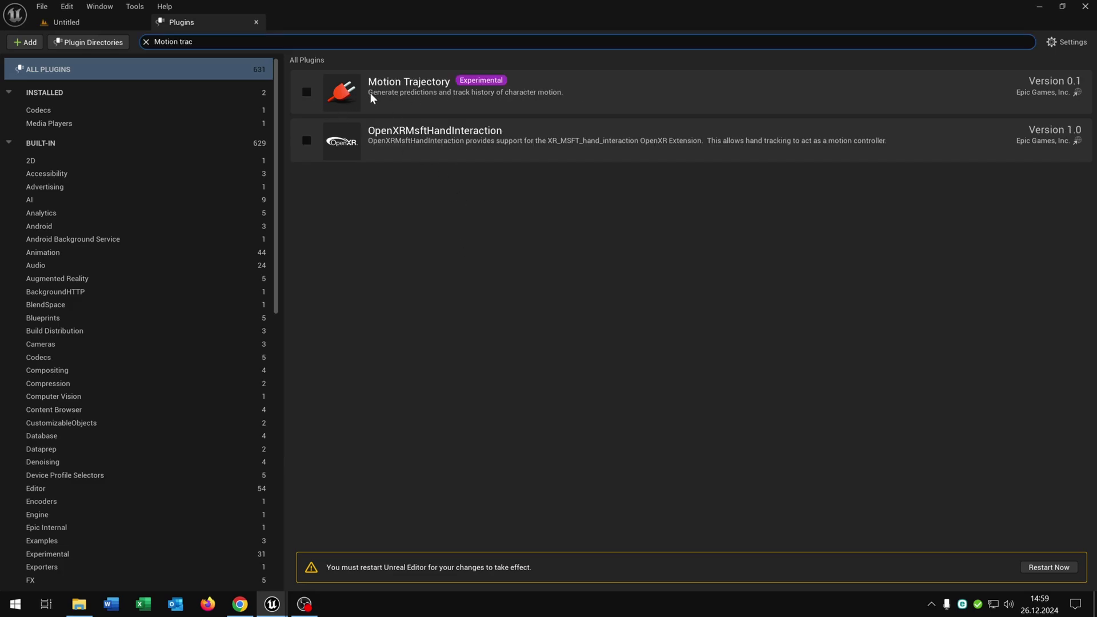
left_click(307, 91)
left_click(632, 329)
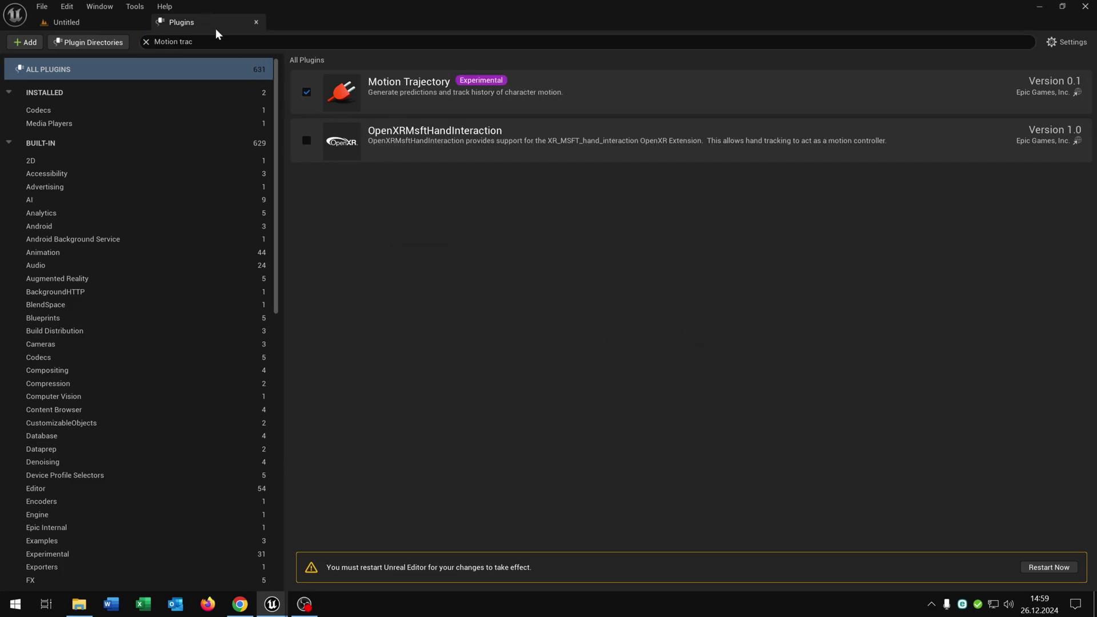
Find the Chooser plugin and enable it.
left_click(230, 42)
type("Choos")
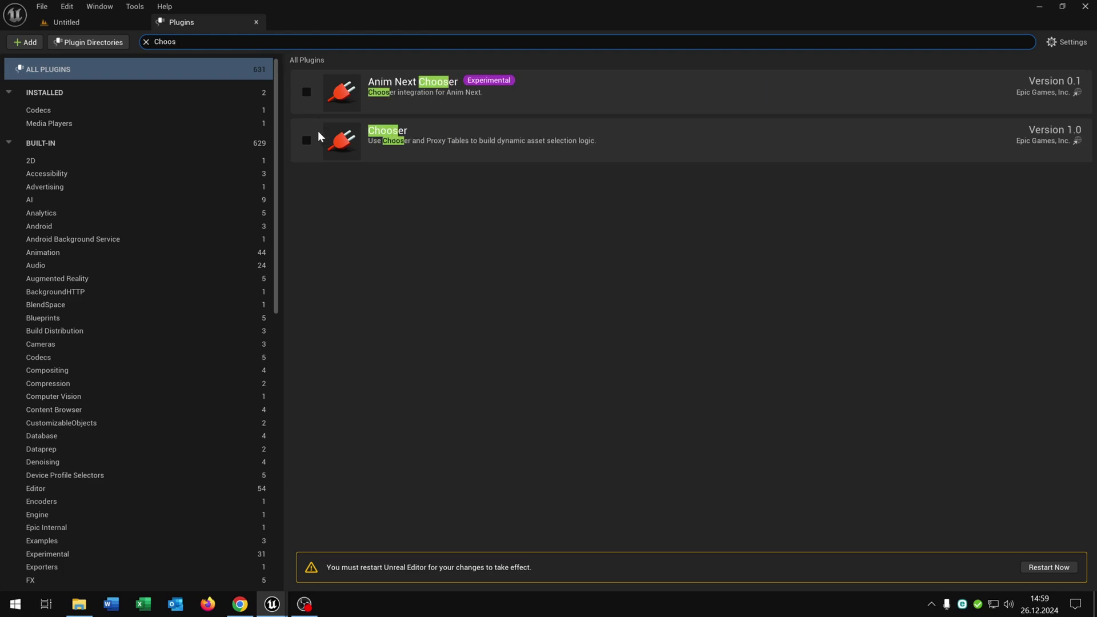
left_click(308, 140)
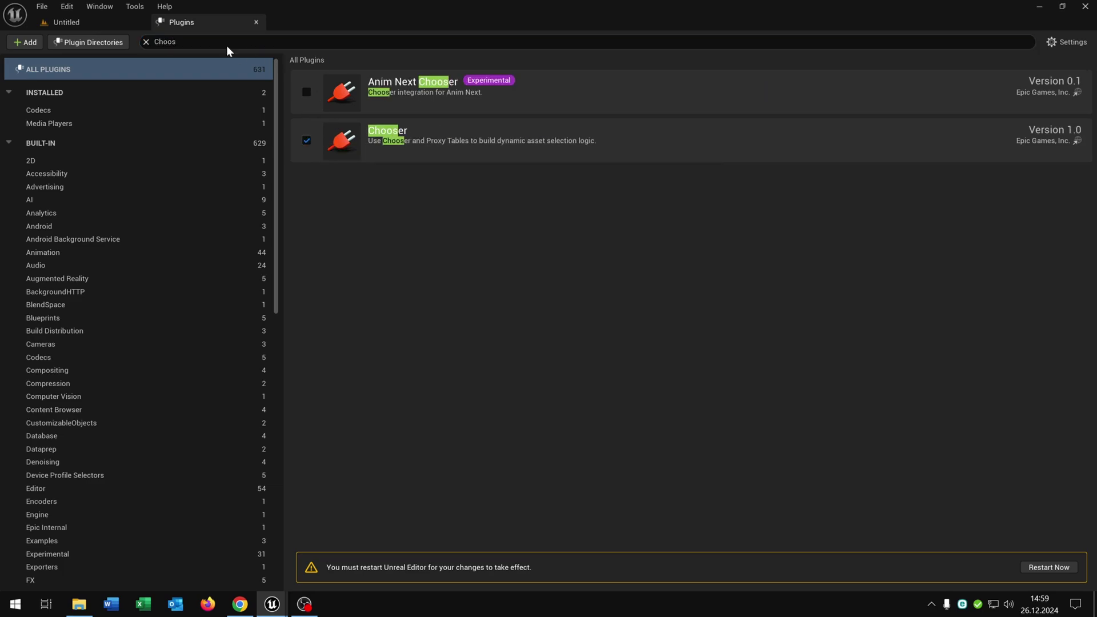
Find the Animation Locomotion Library plugin and enable it, accepting its beta status.
key("ctrl+a")
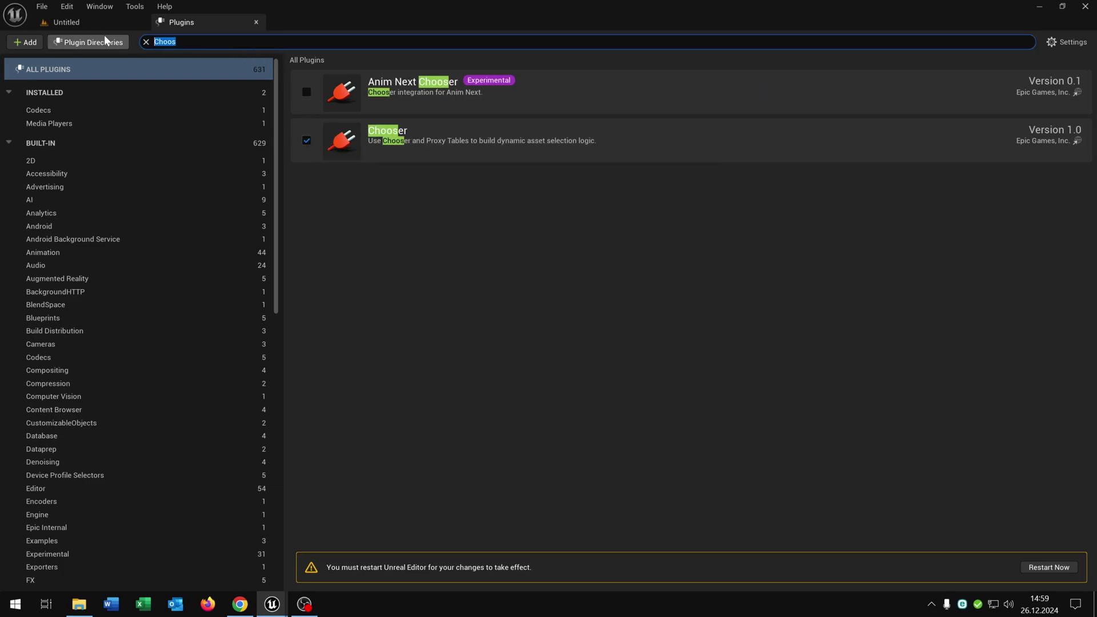
type("animation ")
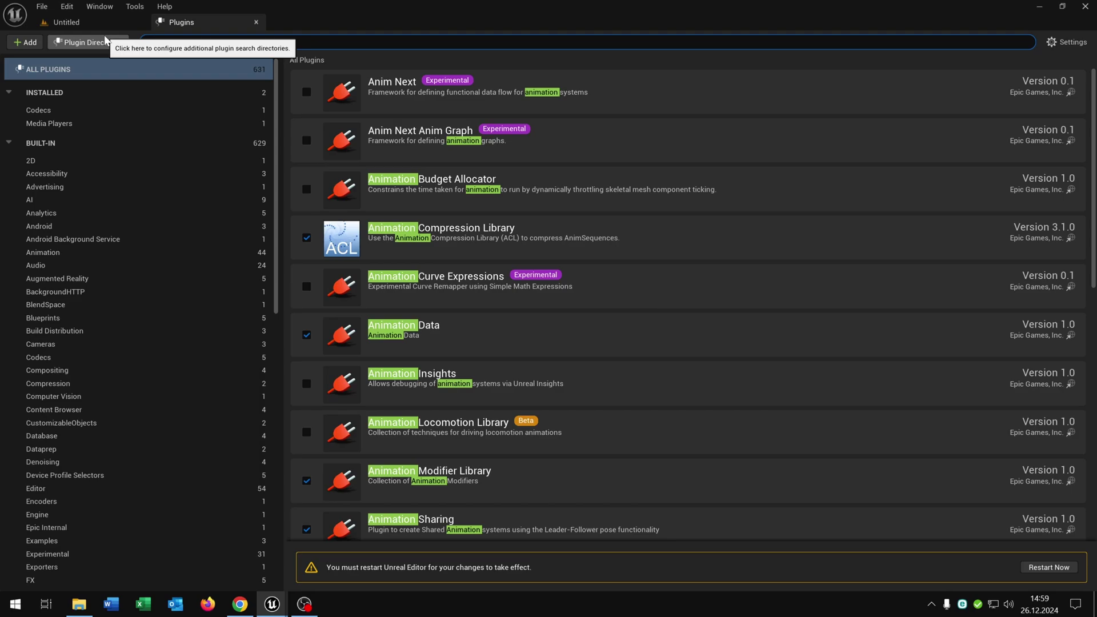
type("lo")
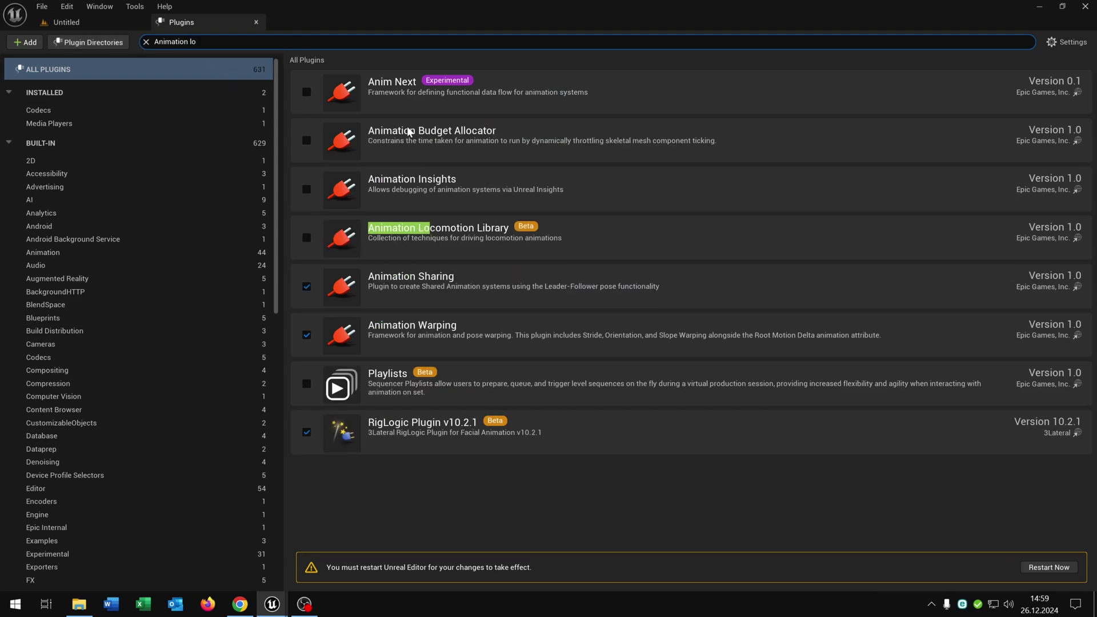
type("c")
left_click(308, 141)
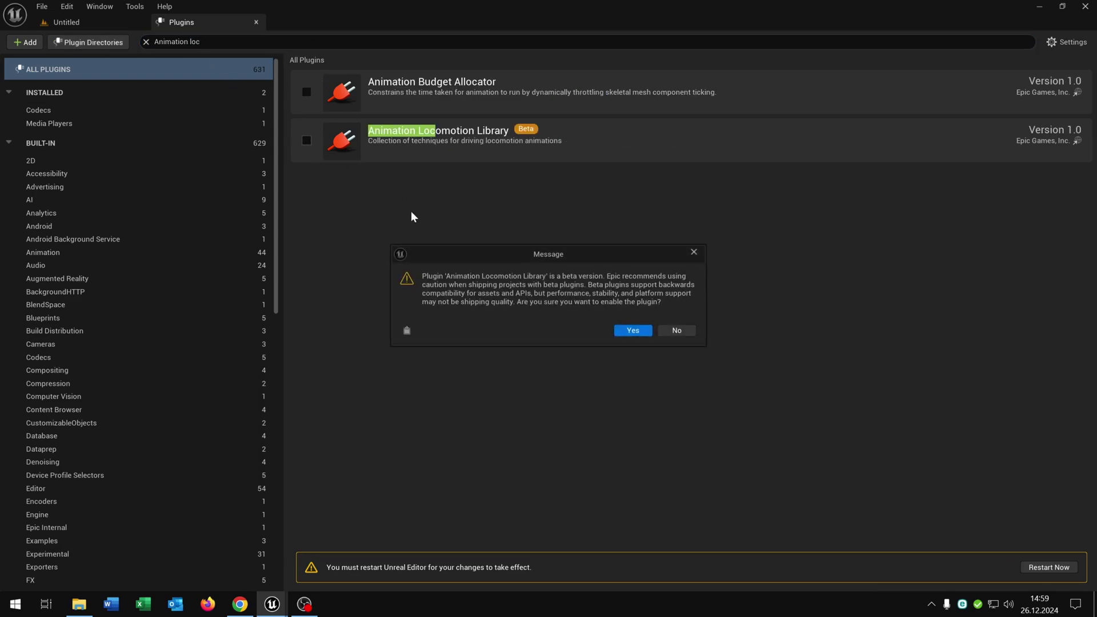
left_click(632, 330)
Enable the Pose Search plugin and restart the editor to apply the plugin changes.
left_click(232, 44)
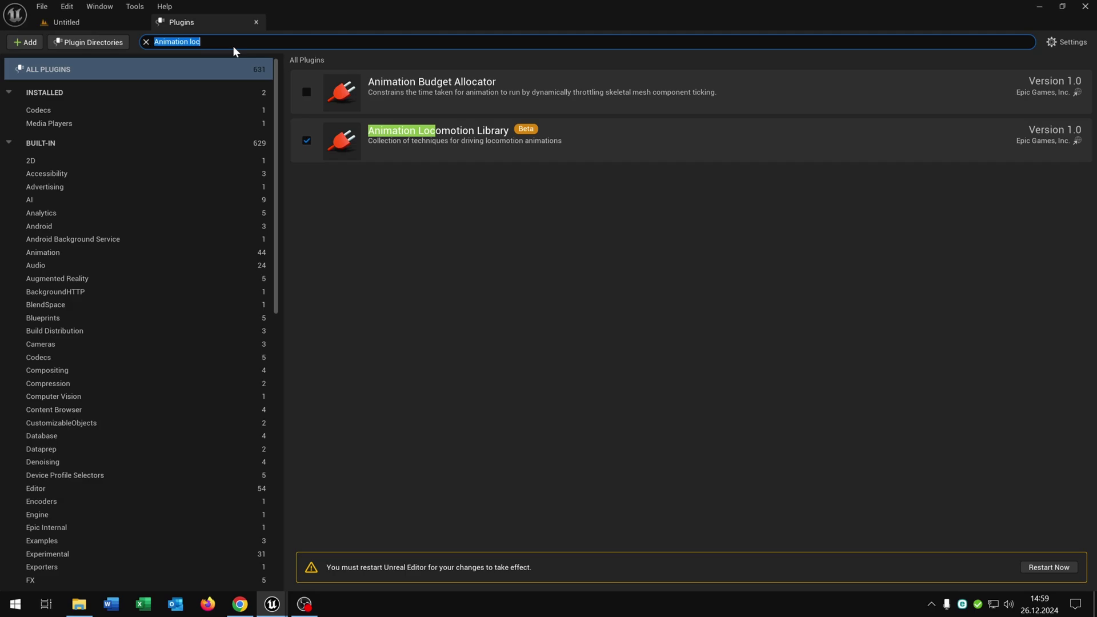
type("Pose")
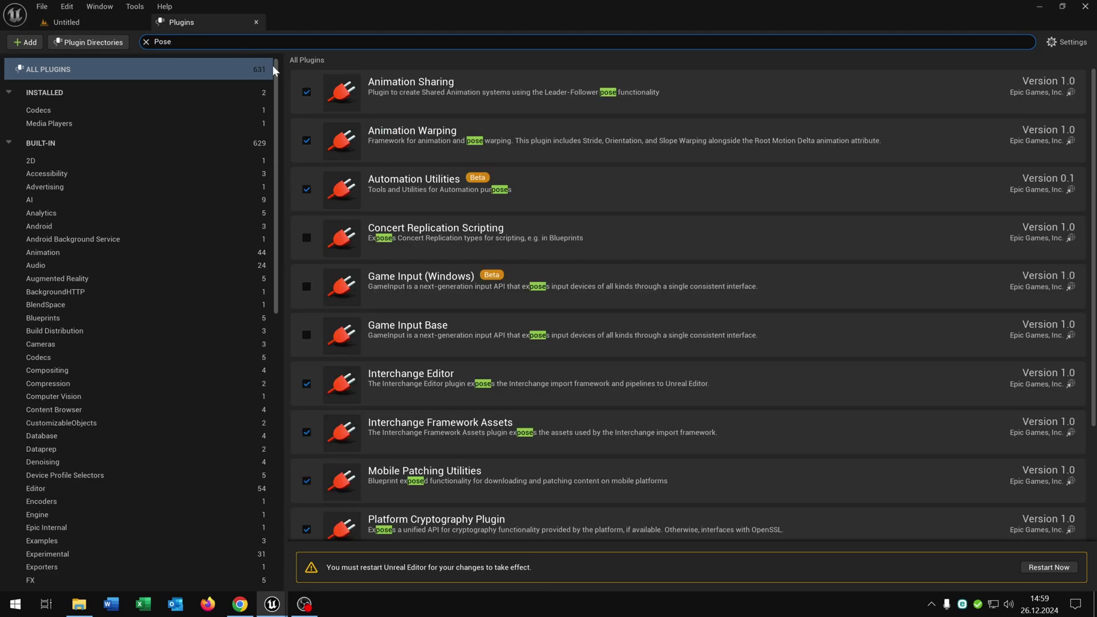
type(" sea")
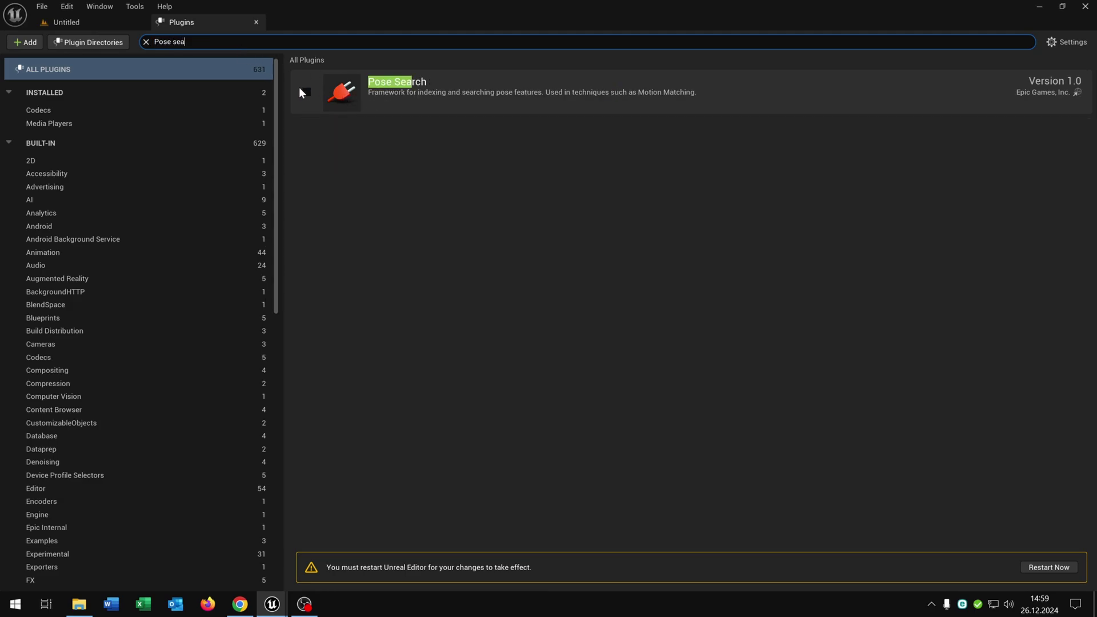
left_click(307, 92)
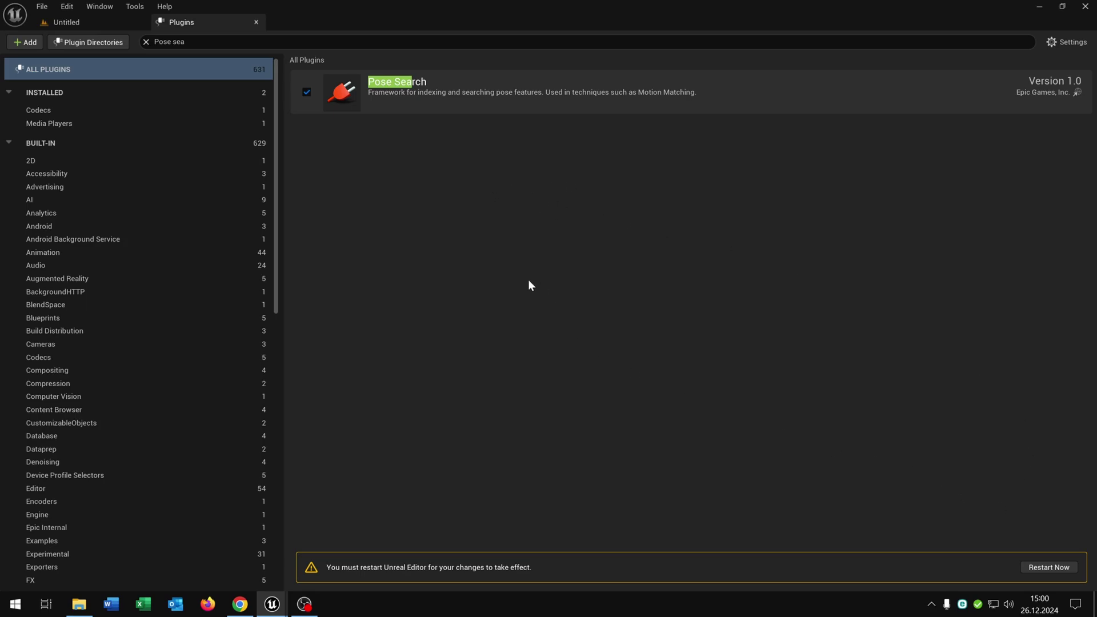
left_click(1049, 567)
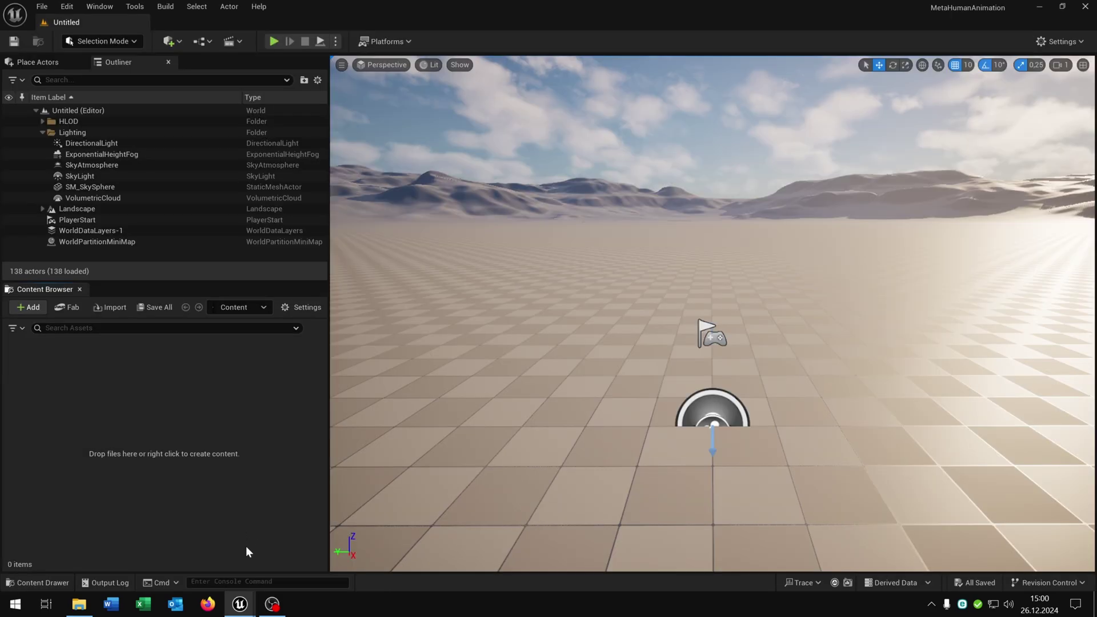
Switch to the GameAnimationSample project, play-test its default level by running the character toward the blocks, and stop the play session.
left_click(268, 568)
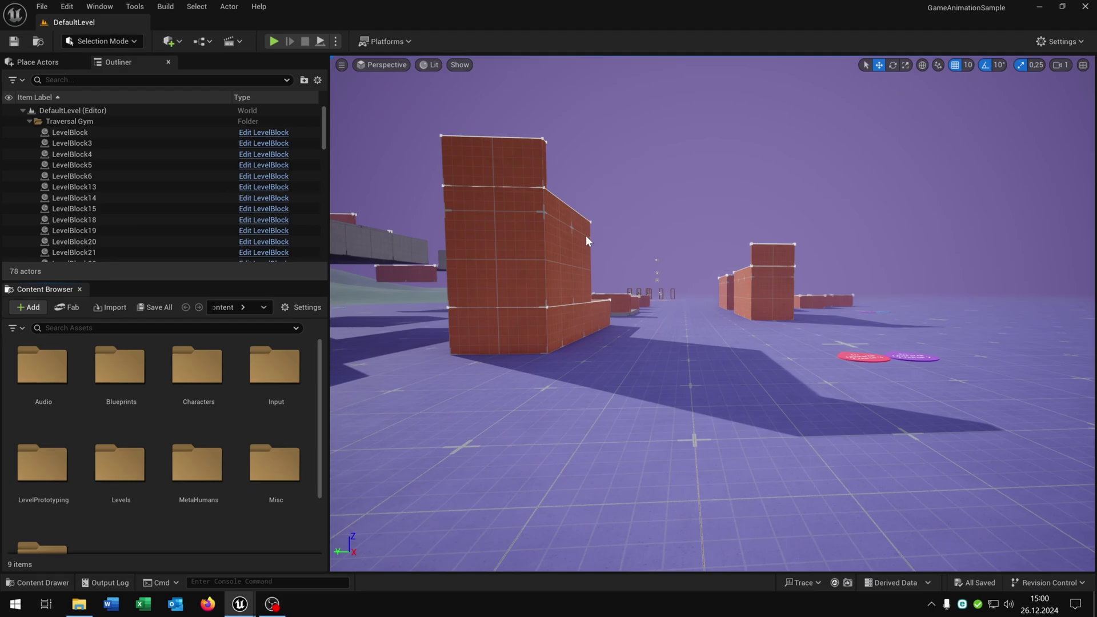
left_click(272, 40)
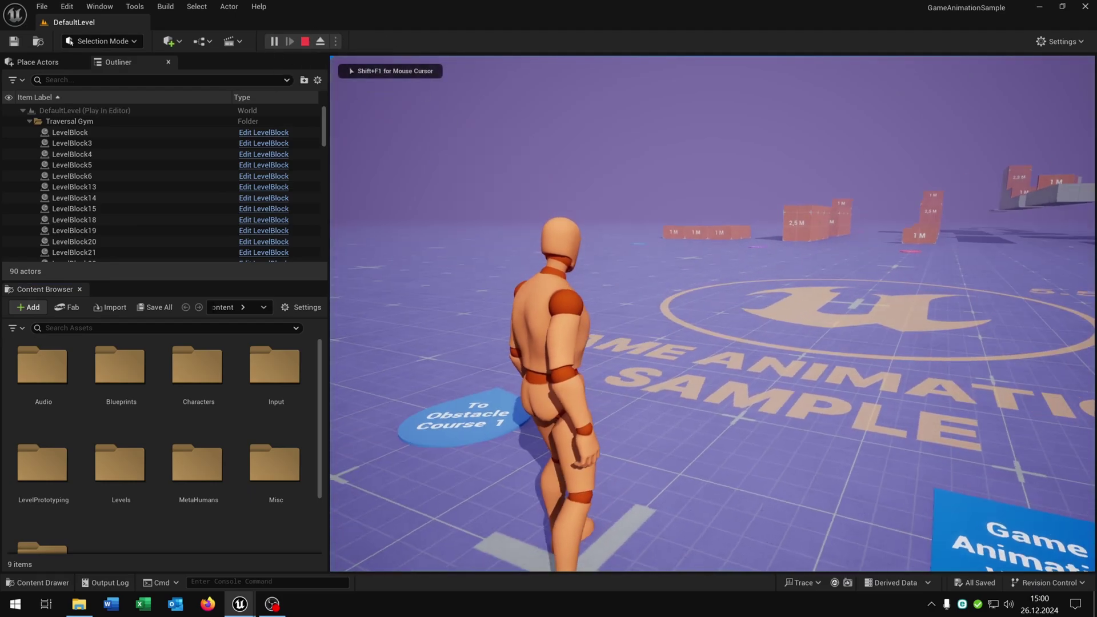
key("w")
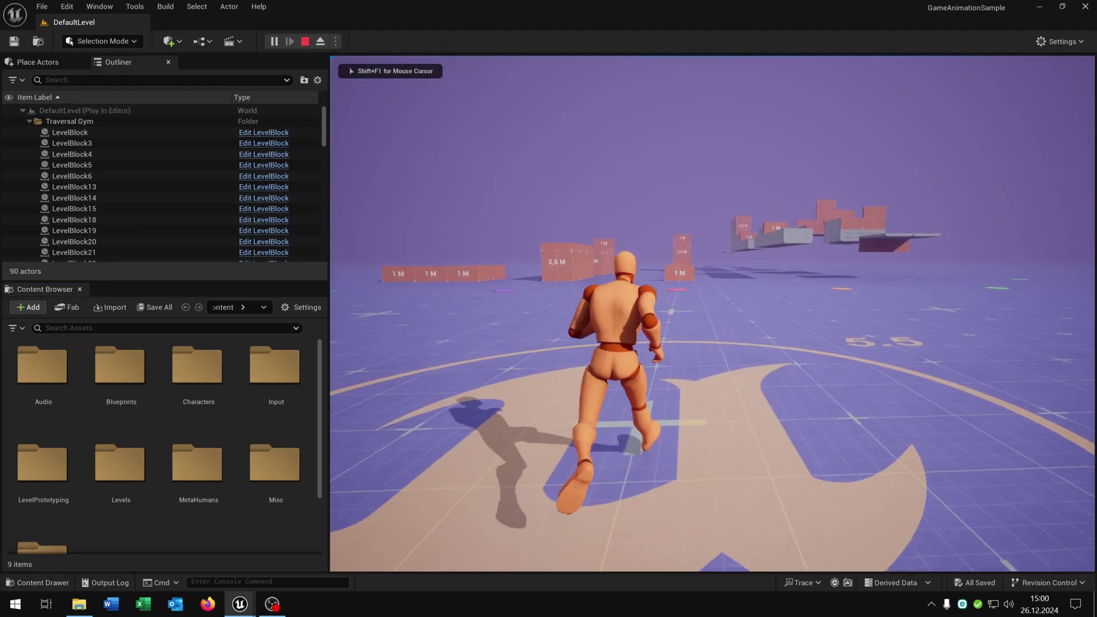
key("w")
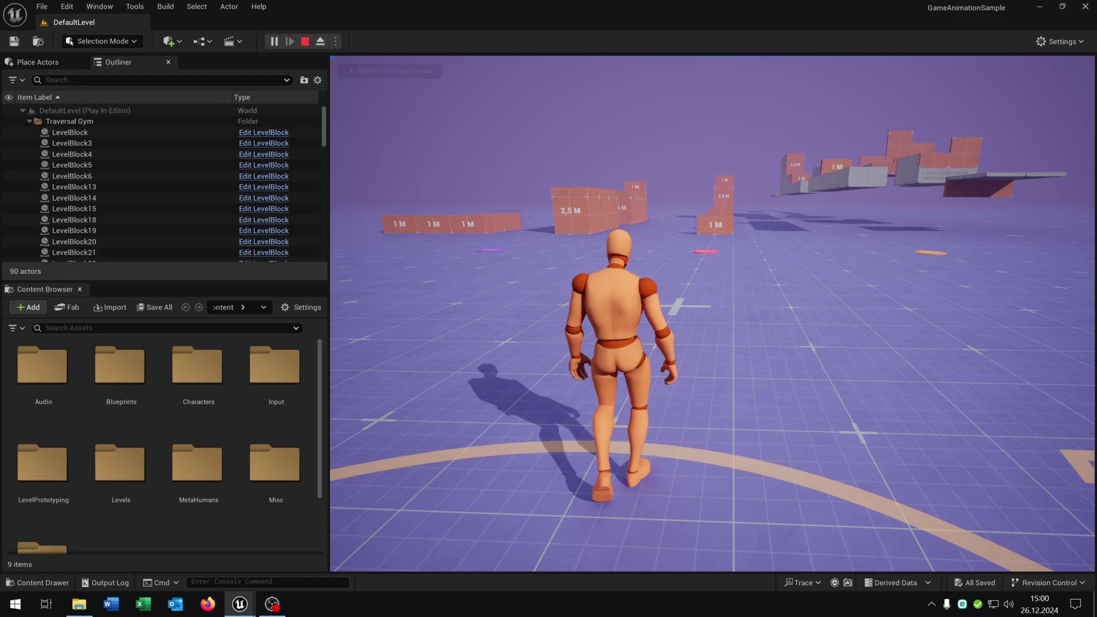
key("w")
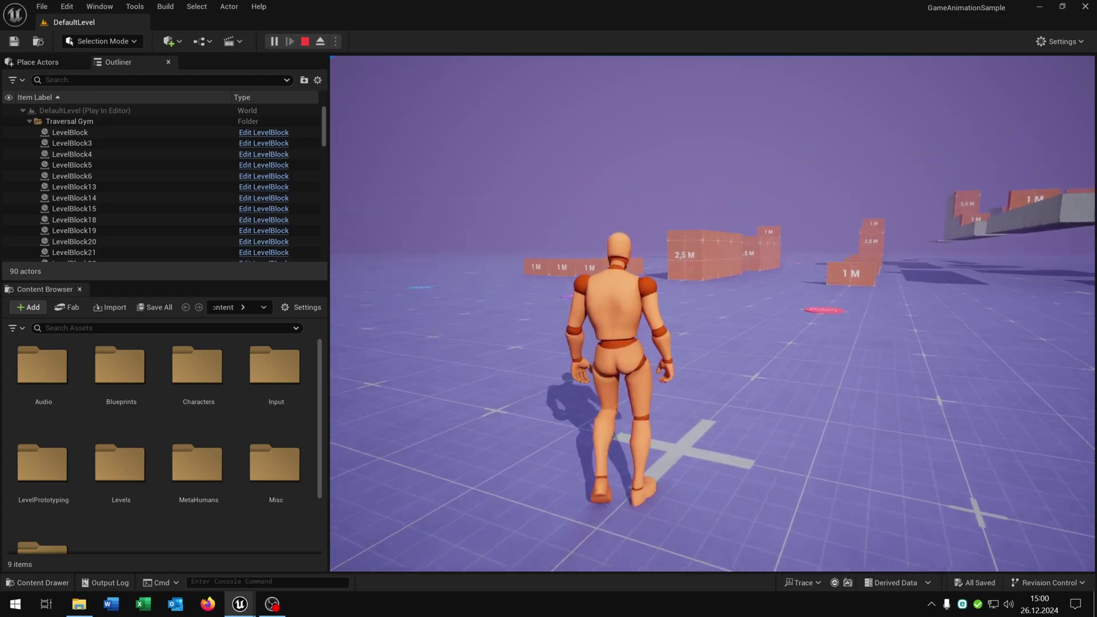
key("w")
key("Escape")
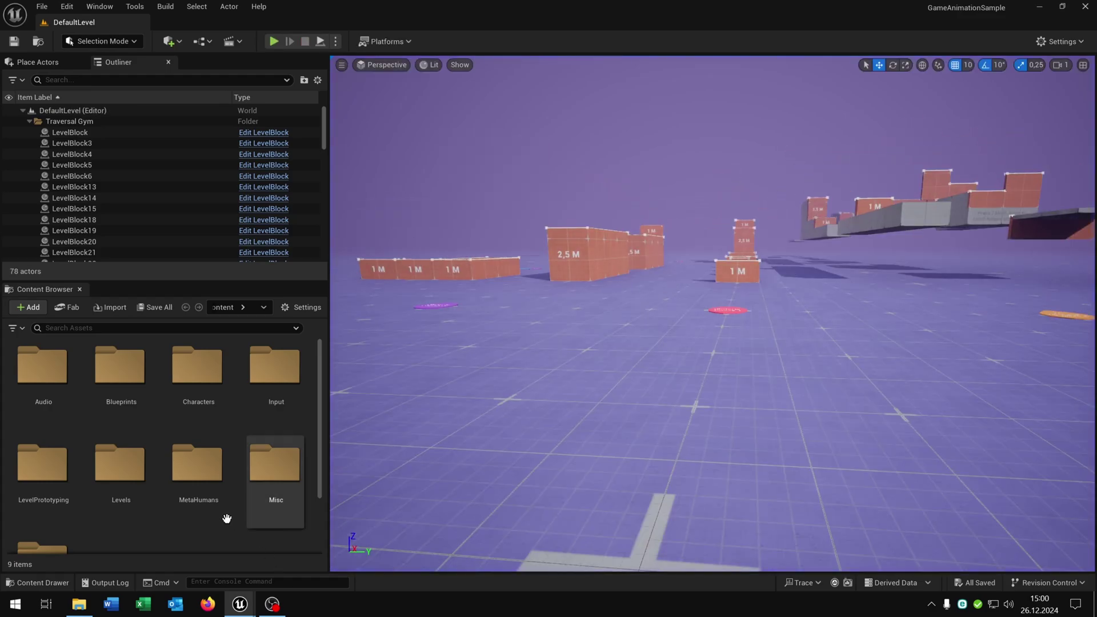
scroll(253, 537, "down", 1)
scroll(228, 503, "up", 1)
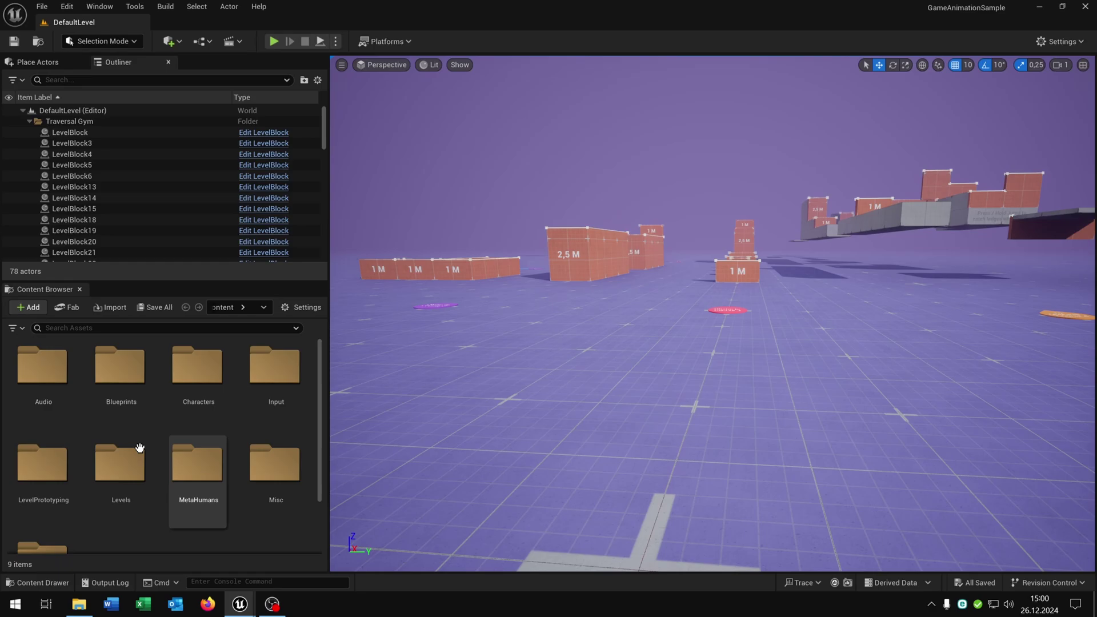
Start migrating the CBP_SandboxCharacter_Metahuman_Kellan blueprint from the Blueprints/RetargetedCharacters folder.
double_click(121, 375)
scroll(240, 467, "down", 1)
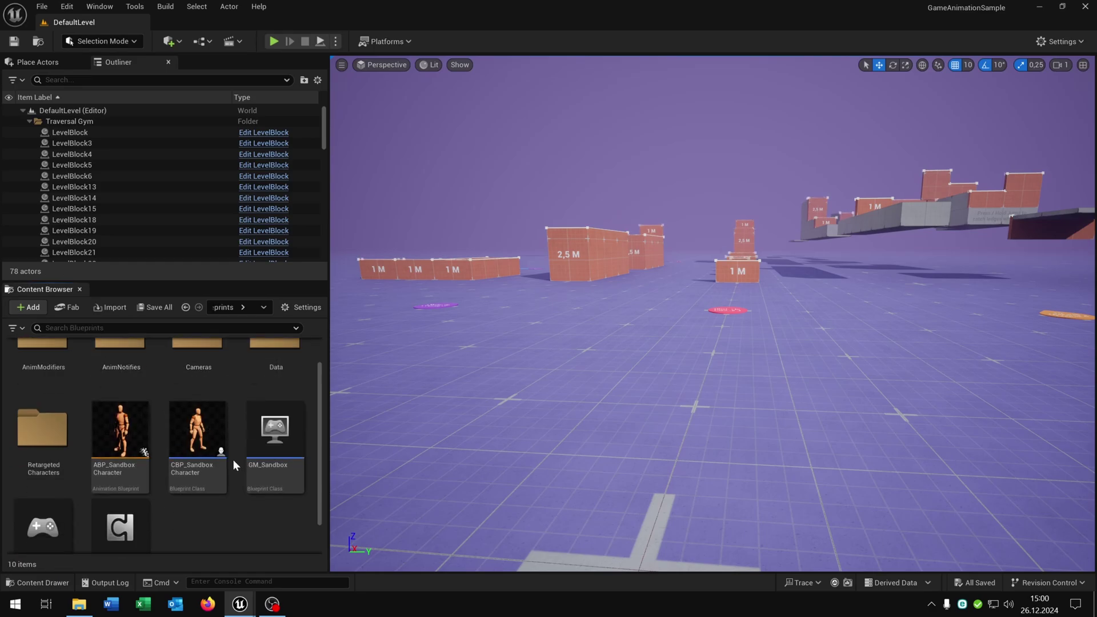
left_click(43, 436)
double_click(42, 436)
scroll(252, 546, "down", 1)
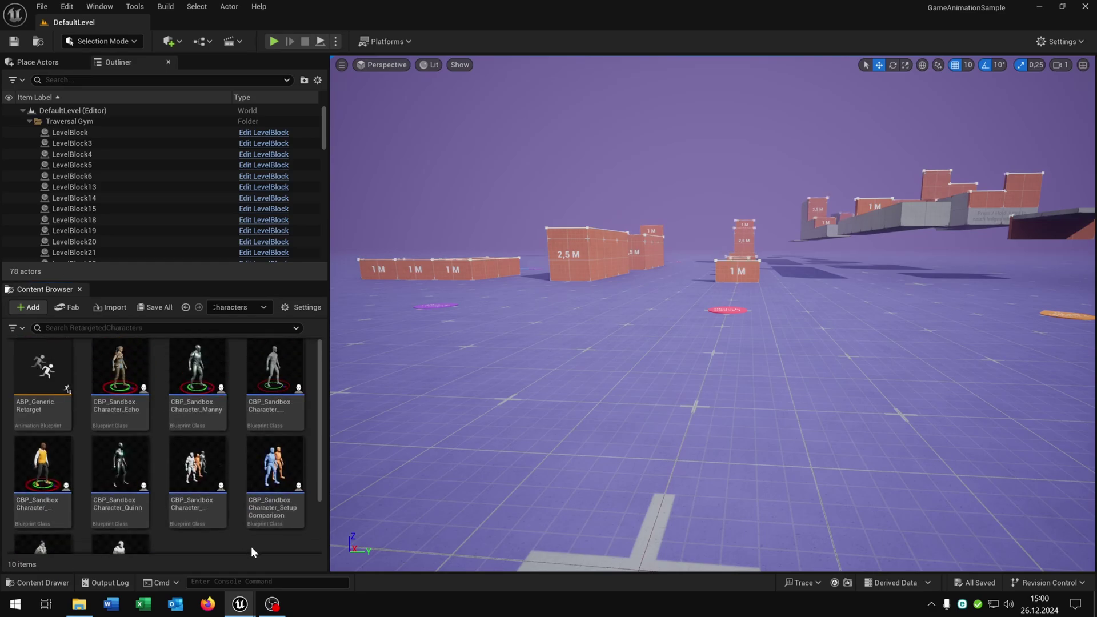
left_click(55, 517)
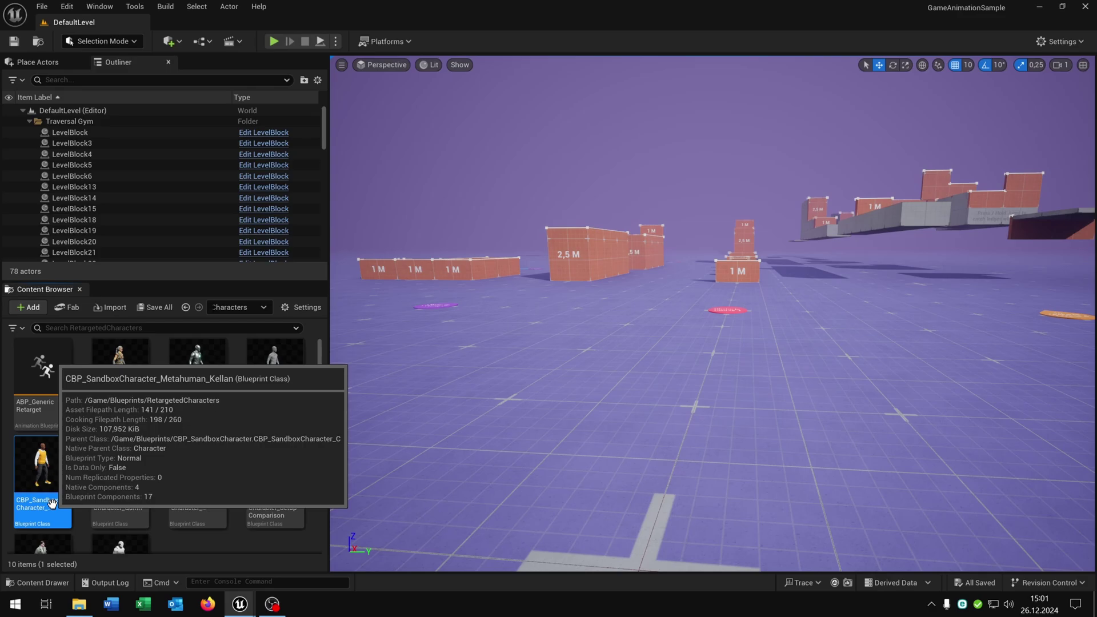
right_click(43, 461)
mouse_move(159, 273)
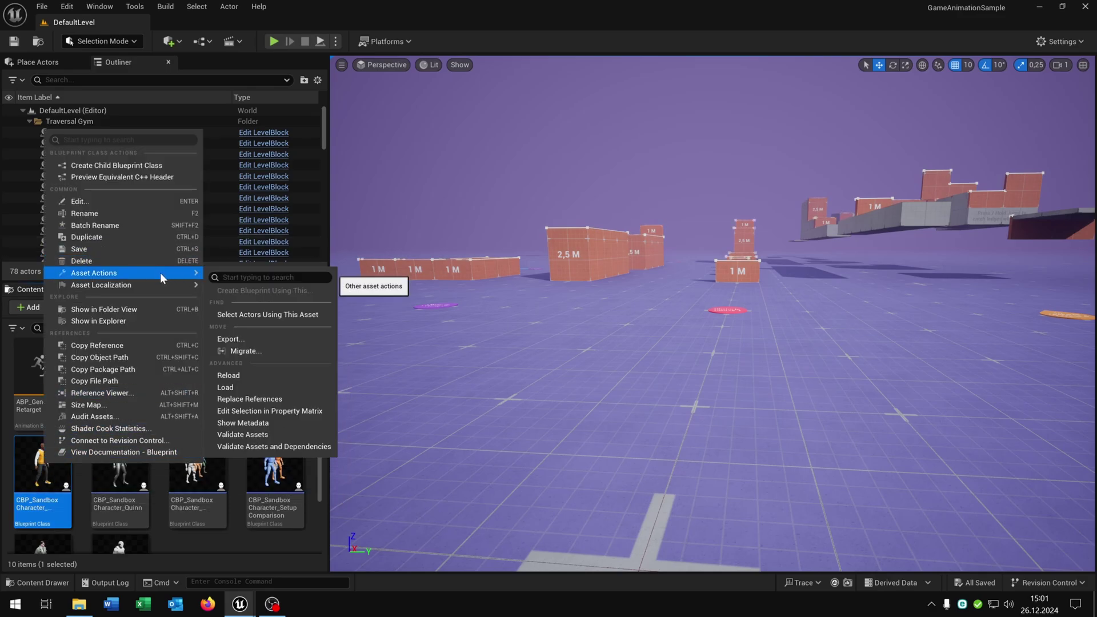
left_click(282, 350)
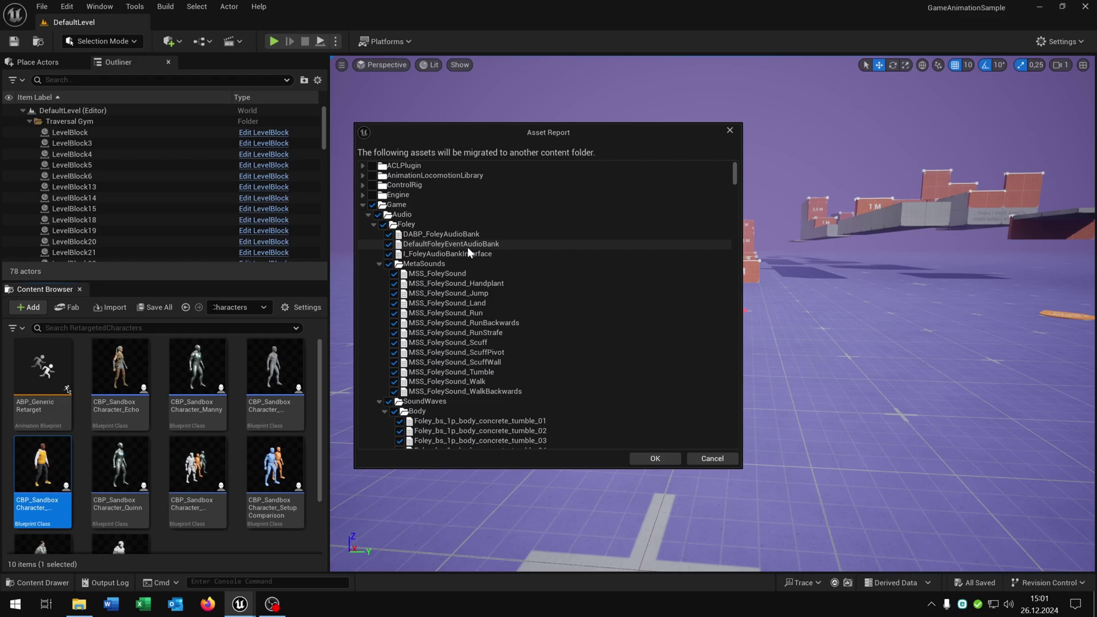
Exclude the Echo, Paragon, UE4_Mannequin and UE5_Mannequins character folders from the assets to migrate.
left_click(369, 215)
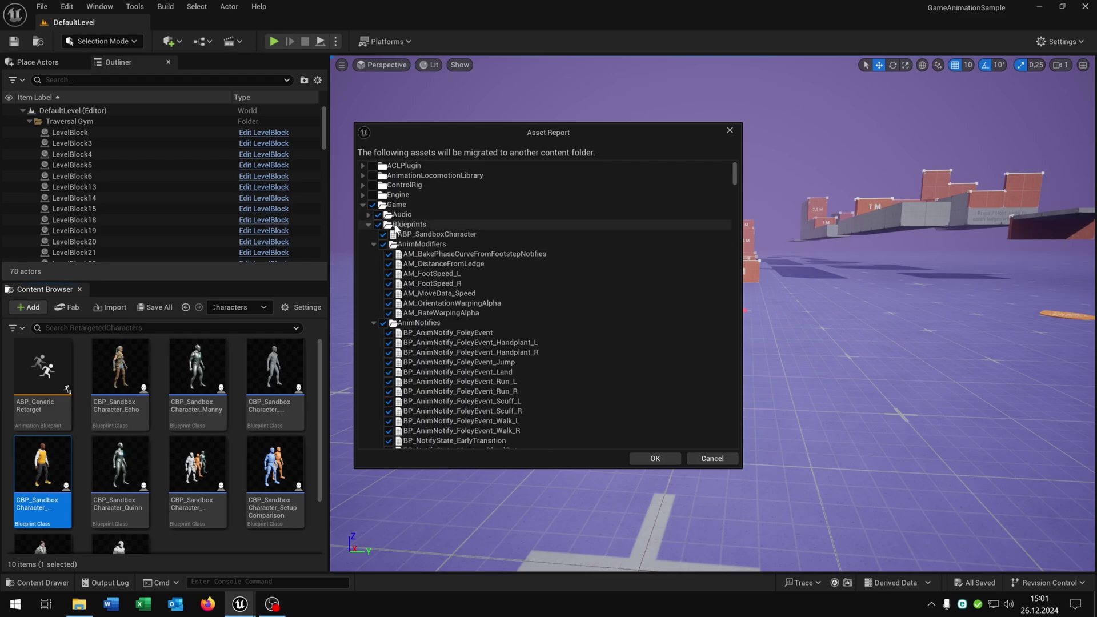
left_click(369, 225)
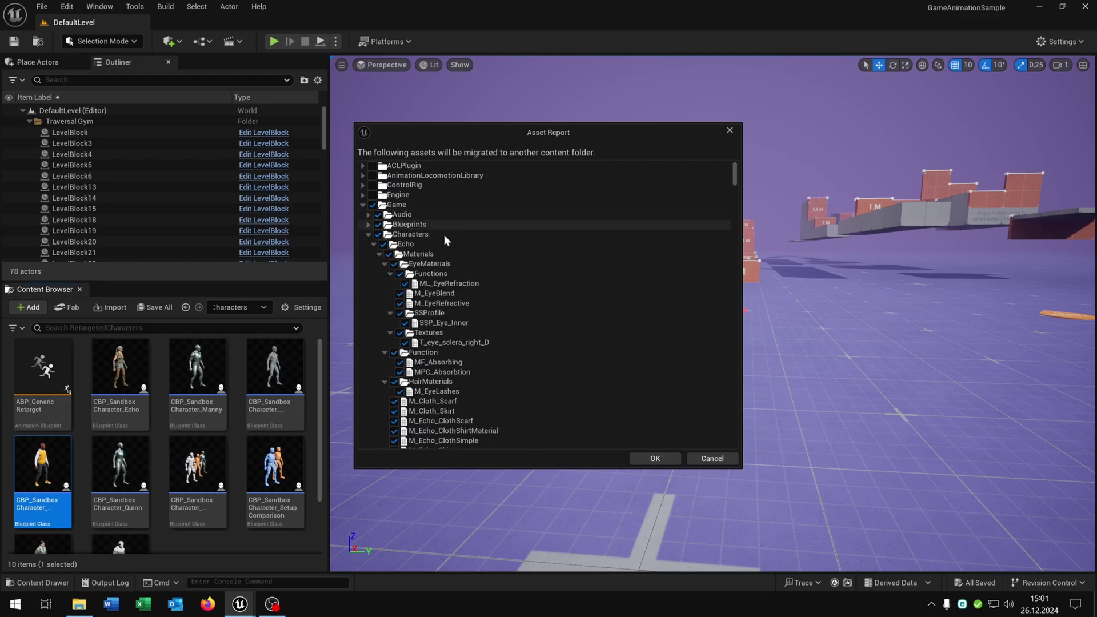
left_click(383, 245)
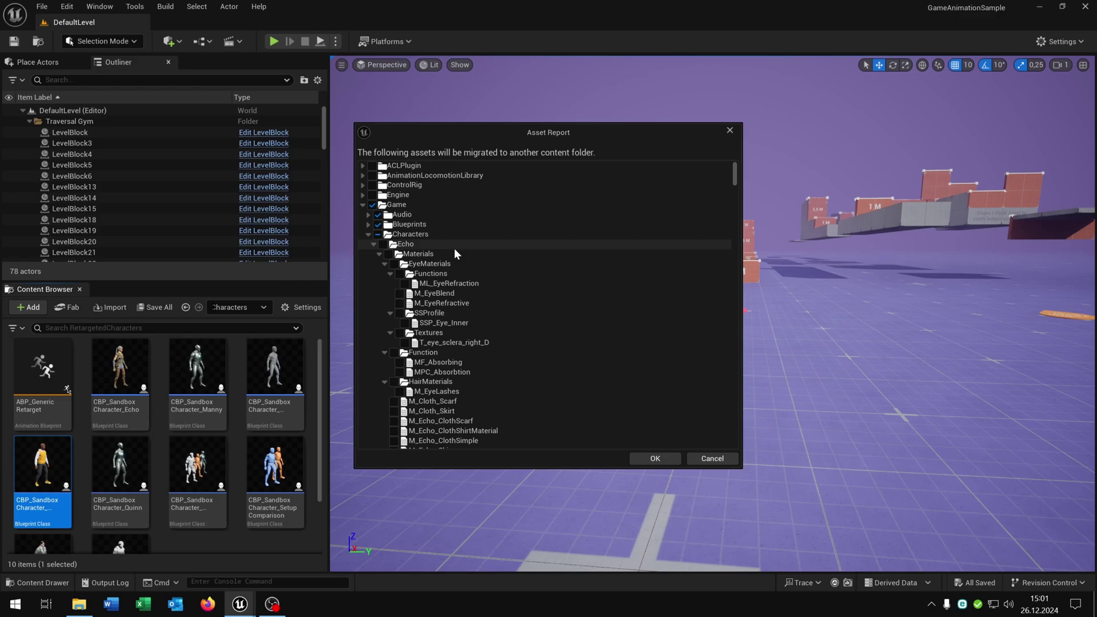
left_click(375, 244)
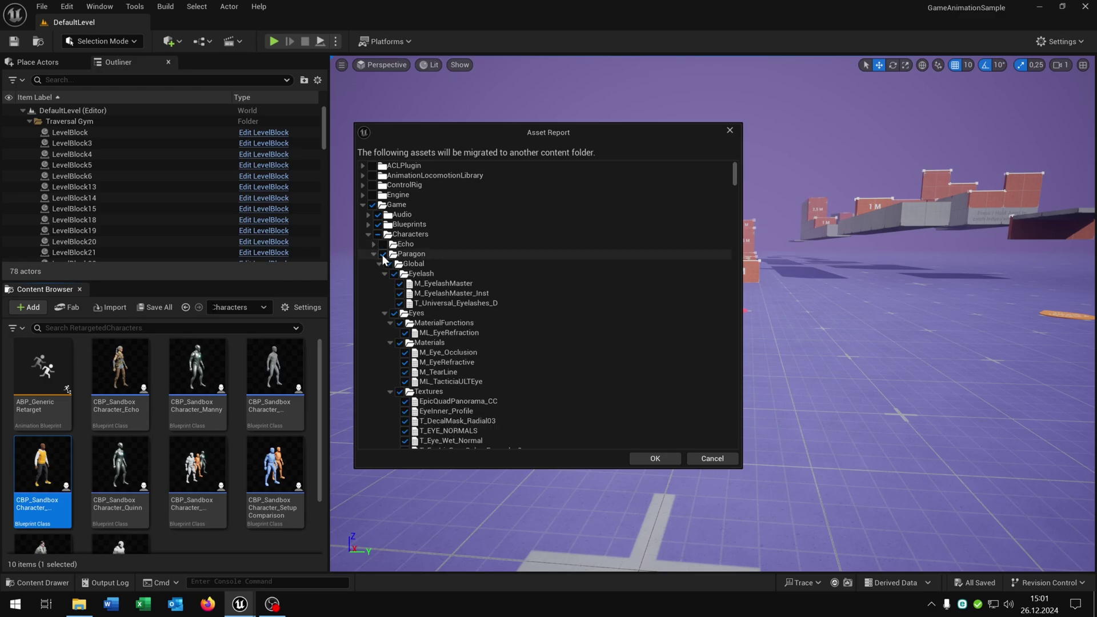
left_click(371, 254)
left_click(374, 264)
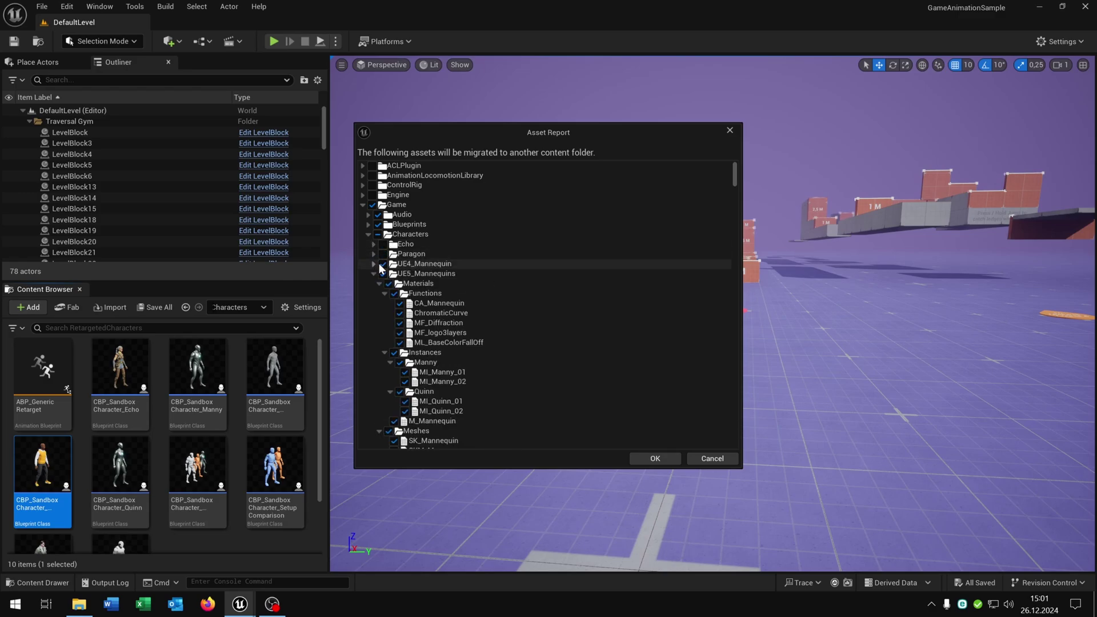
left_click(382, 264)
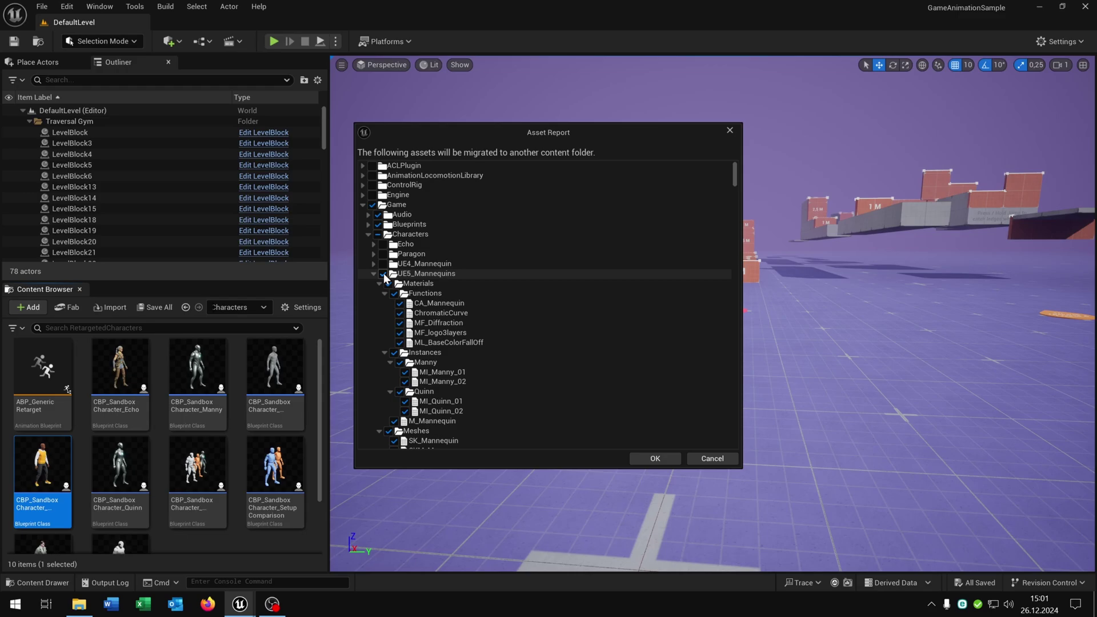
left_click(374, 274)
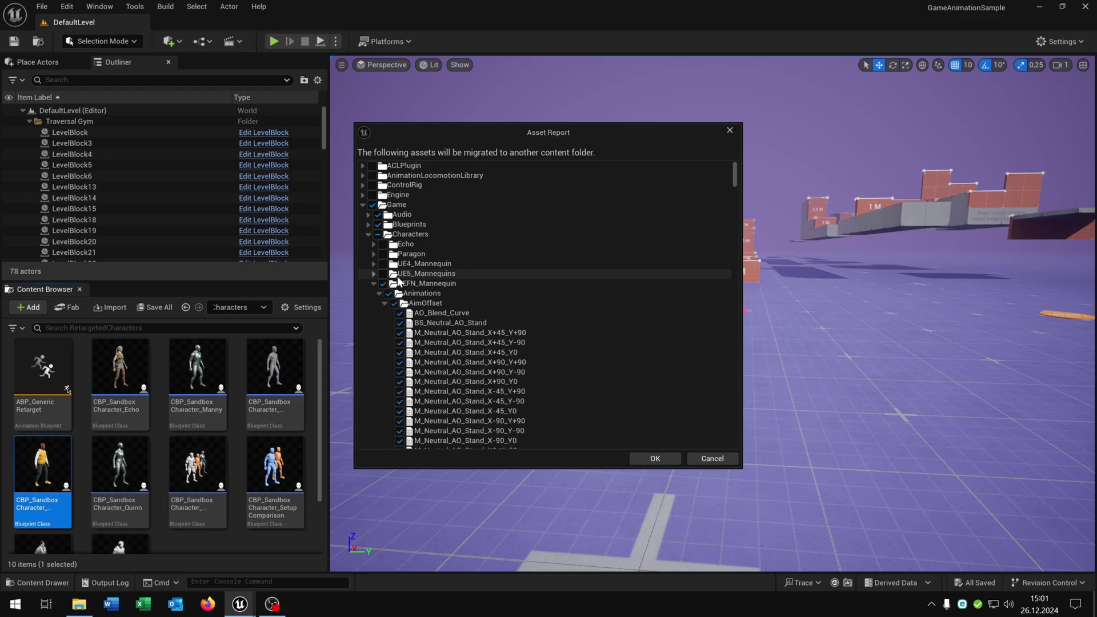
Keep UEFN_Mannequin, Input, LevelPrototyping, MetaHumans and Misc included, and migrate the assets into the MetaHumanAnimation project's content folder.
left_click(372, 283)
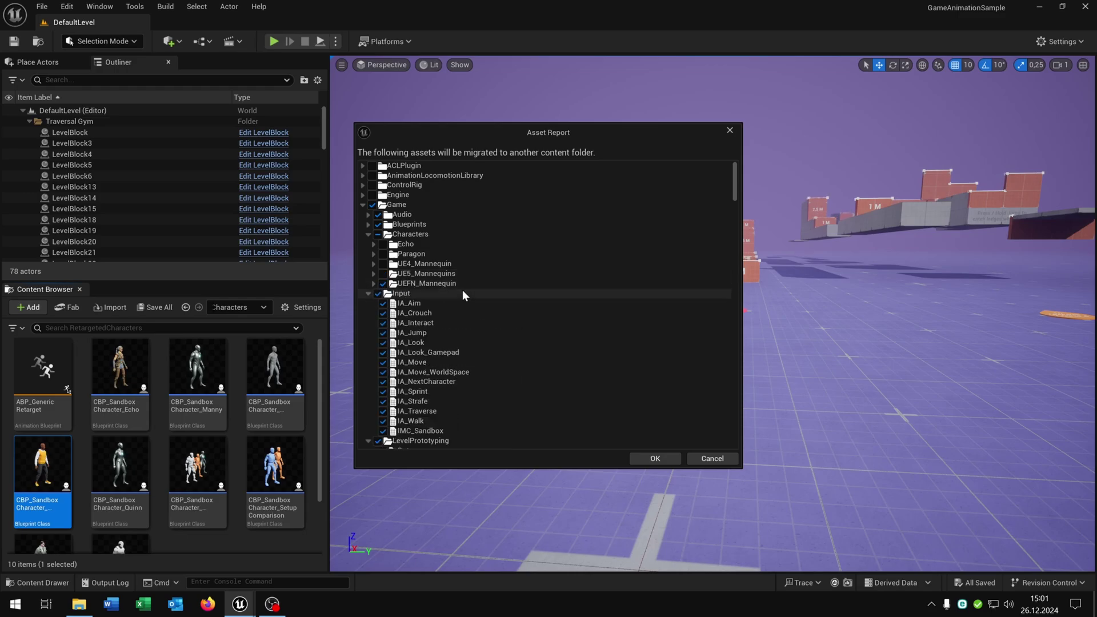
left_click(368, 294)
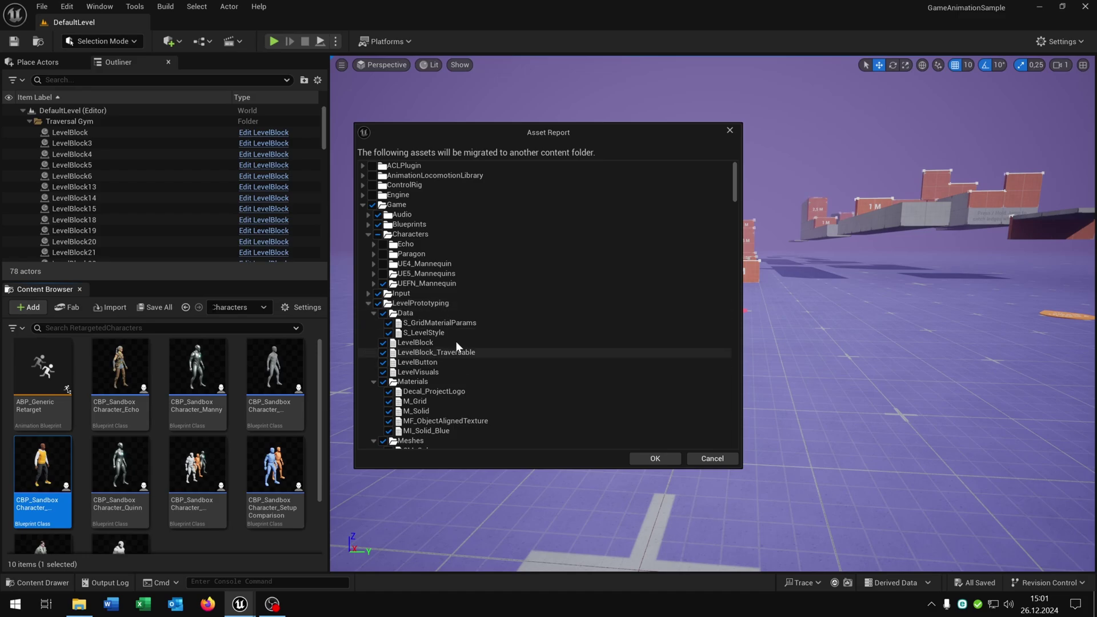
left_click(367, 304)
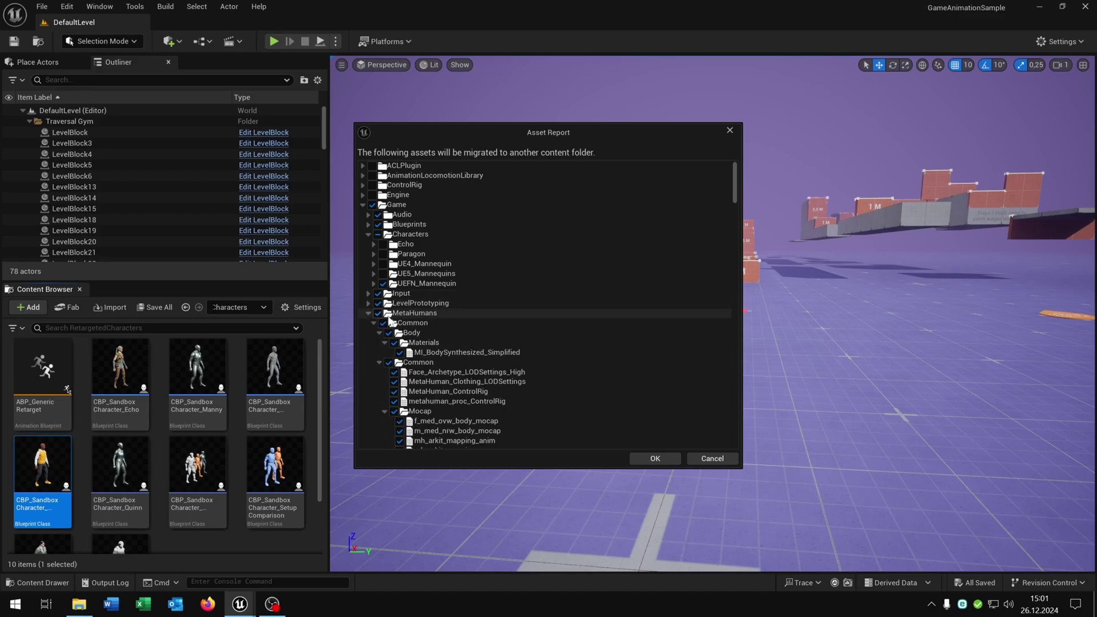
left_click(368, 314)
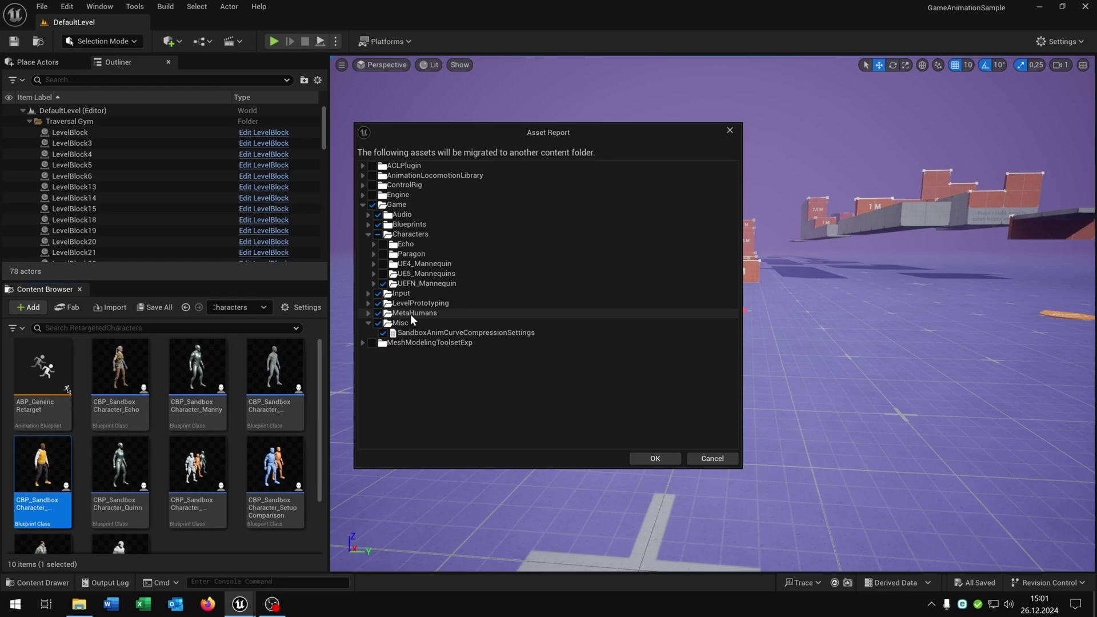
left_click(369, 323)
left_click(368, 323)
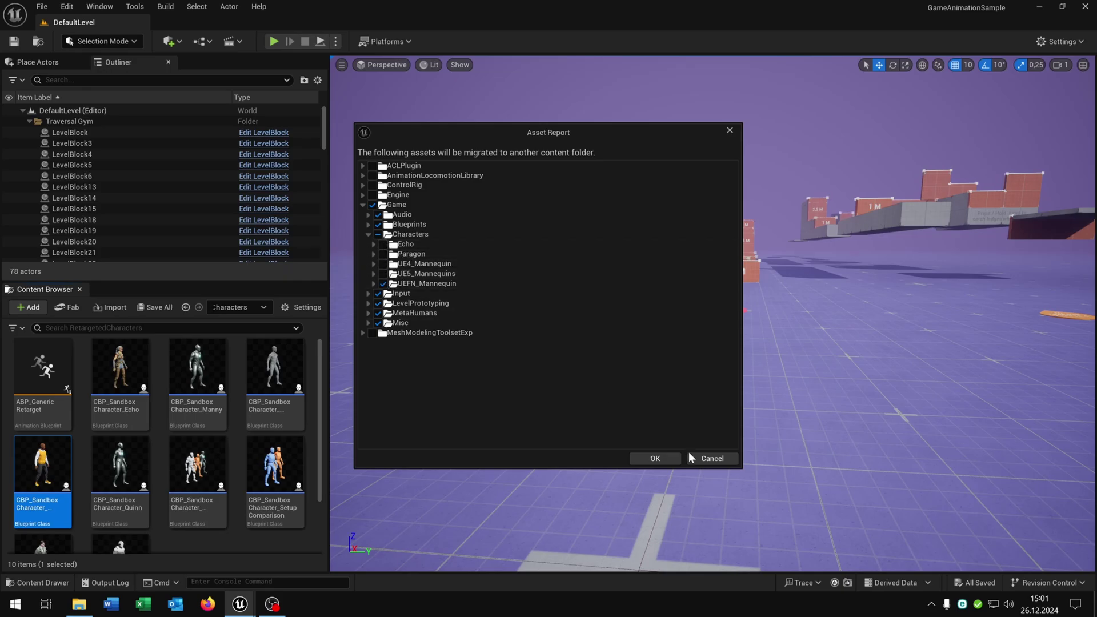
left_click(654, 459)
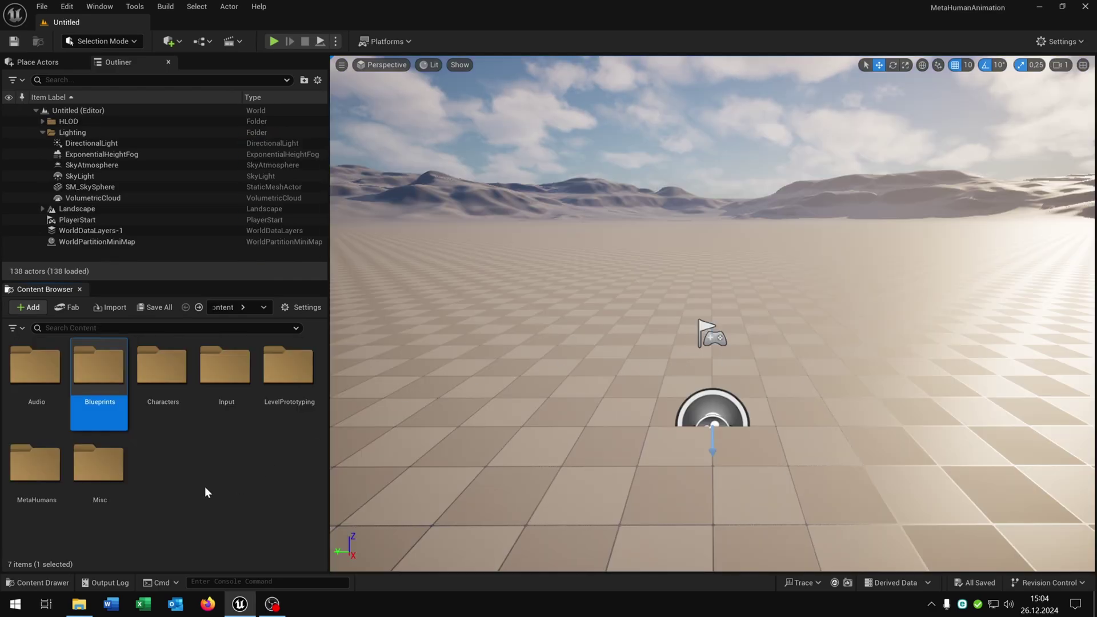
left_click(205, 487)
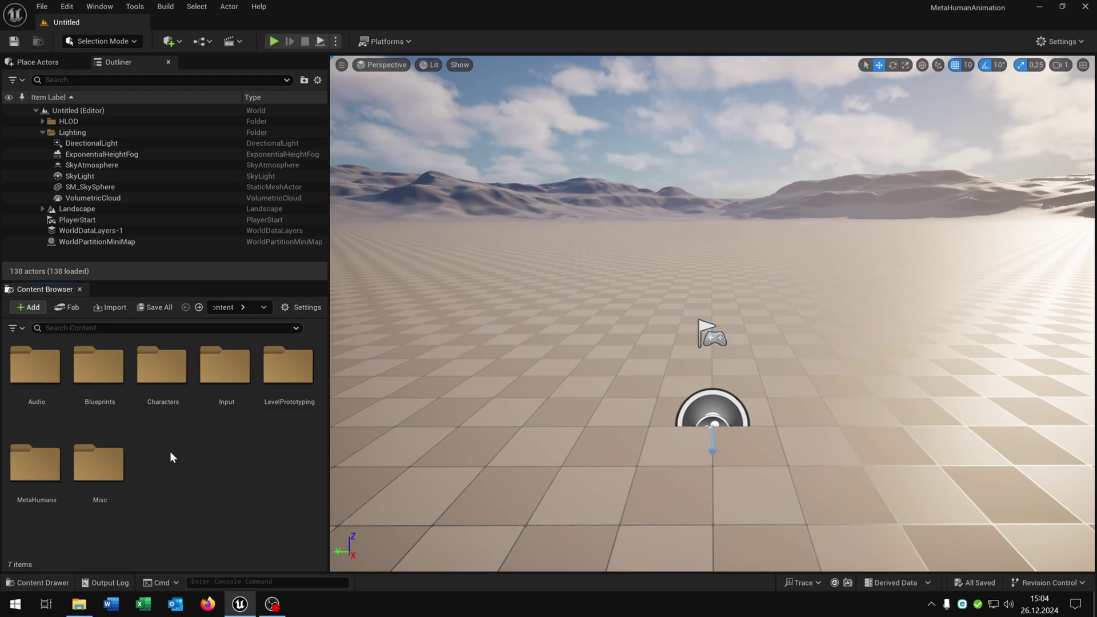
In the MetaHumanAnimation project's Blueprints folder, create a Game Mode Base blueprint named MyGameMode and save it.
double_click(98, 368)
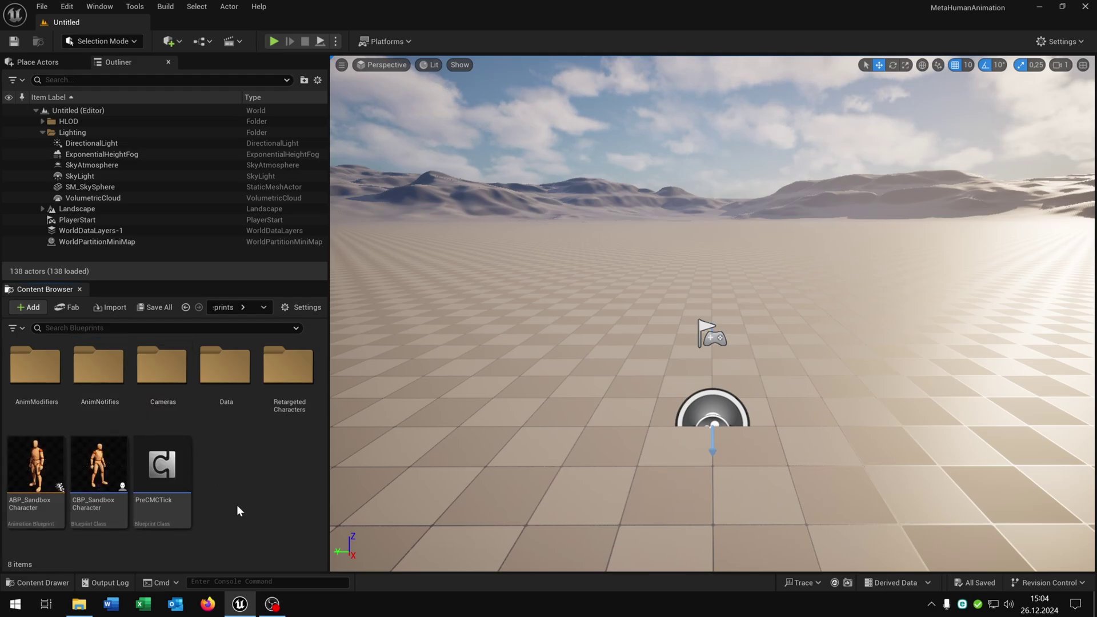
right_click(241, 460)
left_click(342, 250)
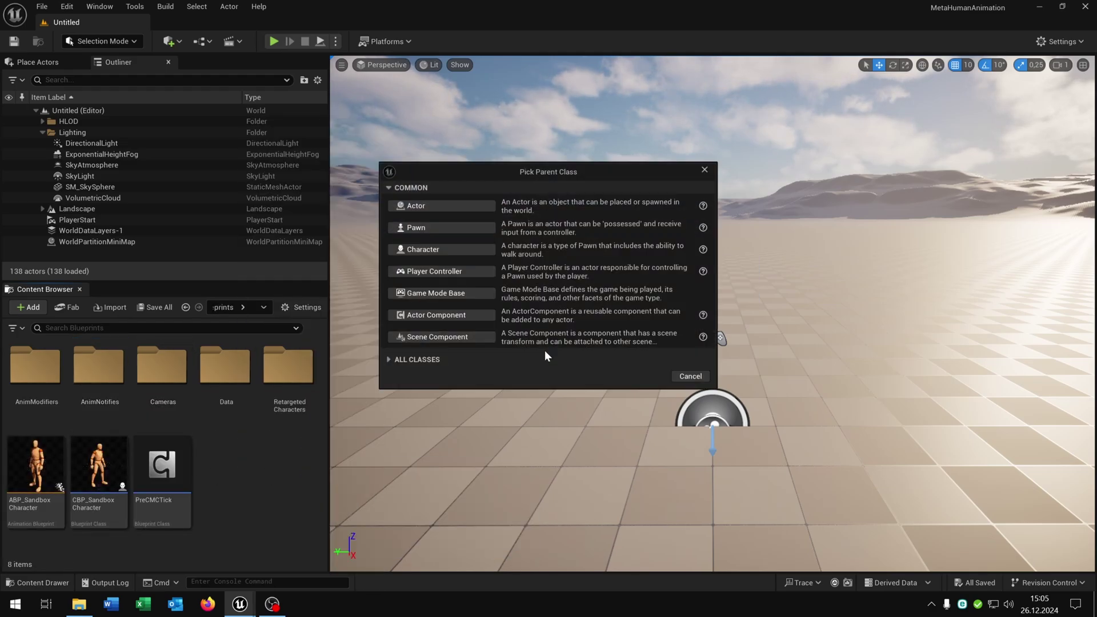
left_click(448, 293)
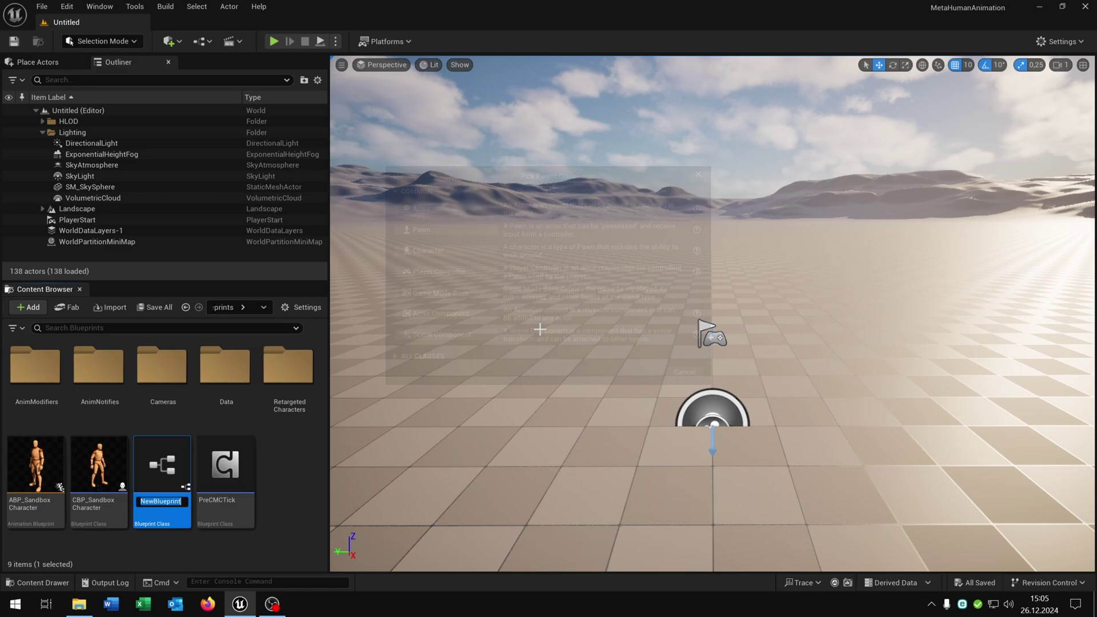
type("My")
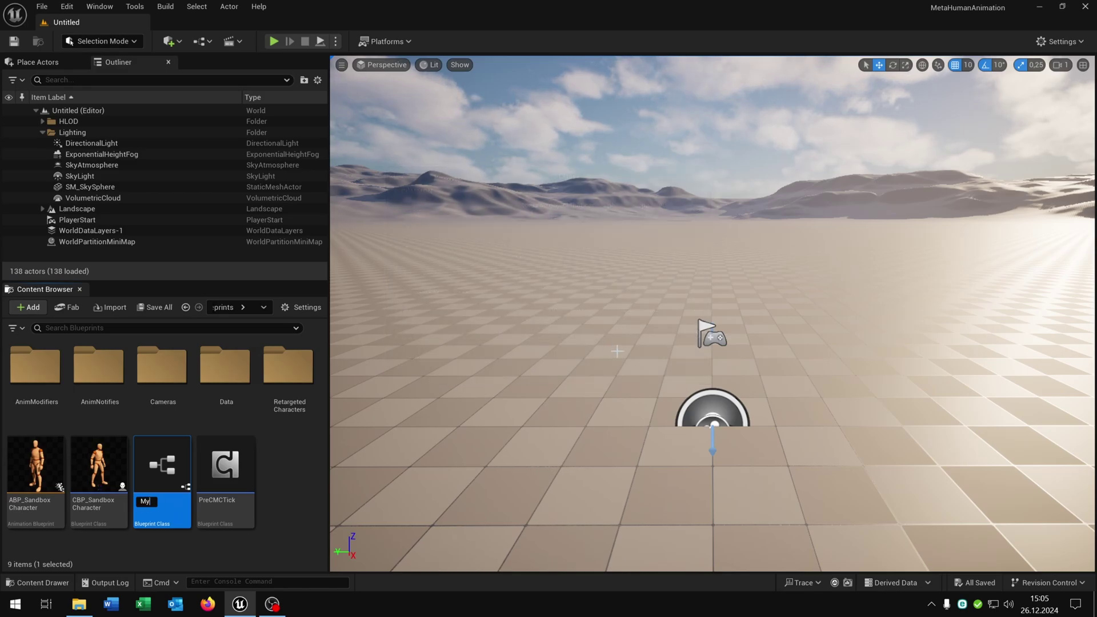
type("GameMode")
key("Return")
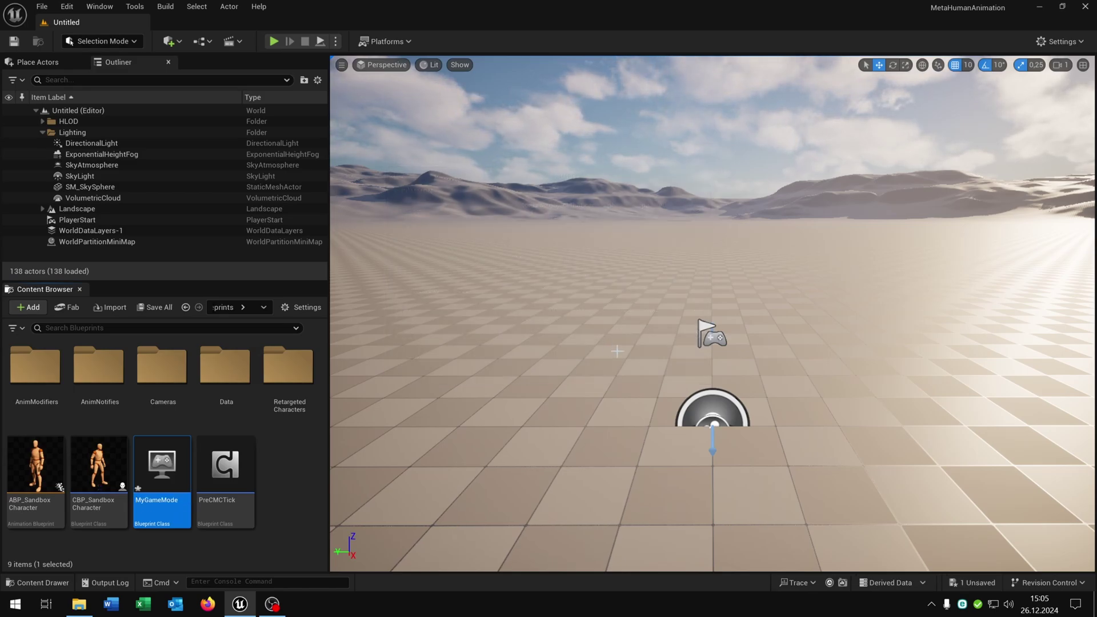
key("ctrl+s")
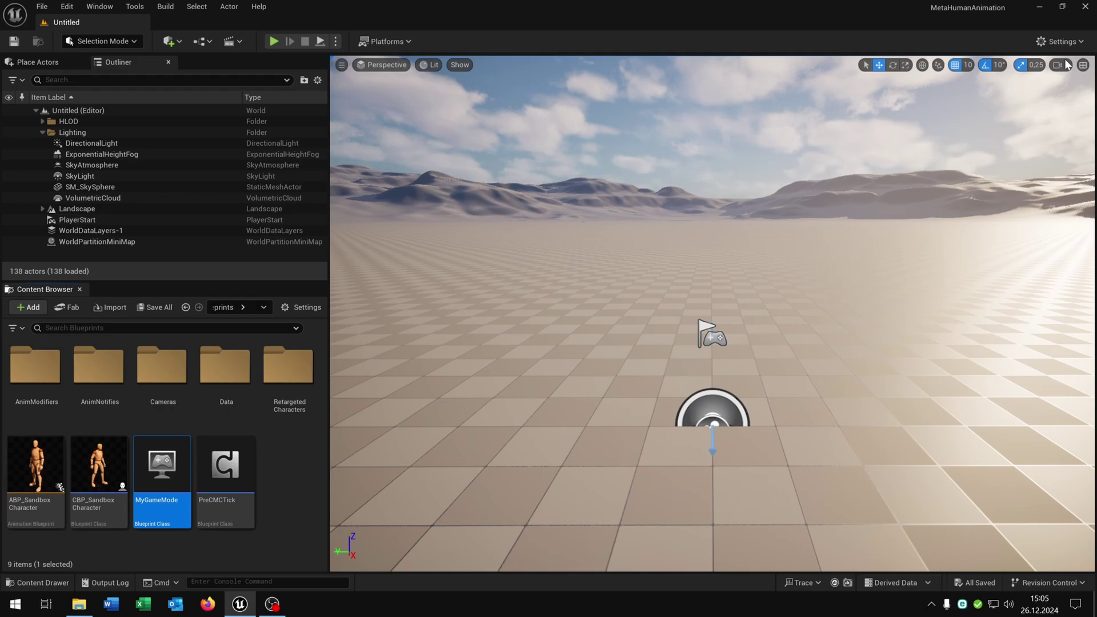
Set the project's default game mode to MyGameMode in the Maps & Modes project settings.
left_click(1060, 42)
left_click(992, 99)
left_click(54, 129)
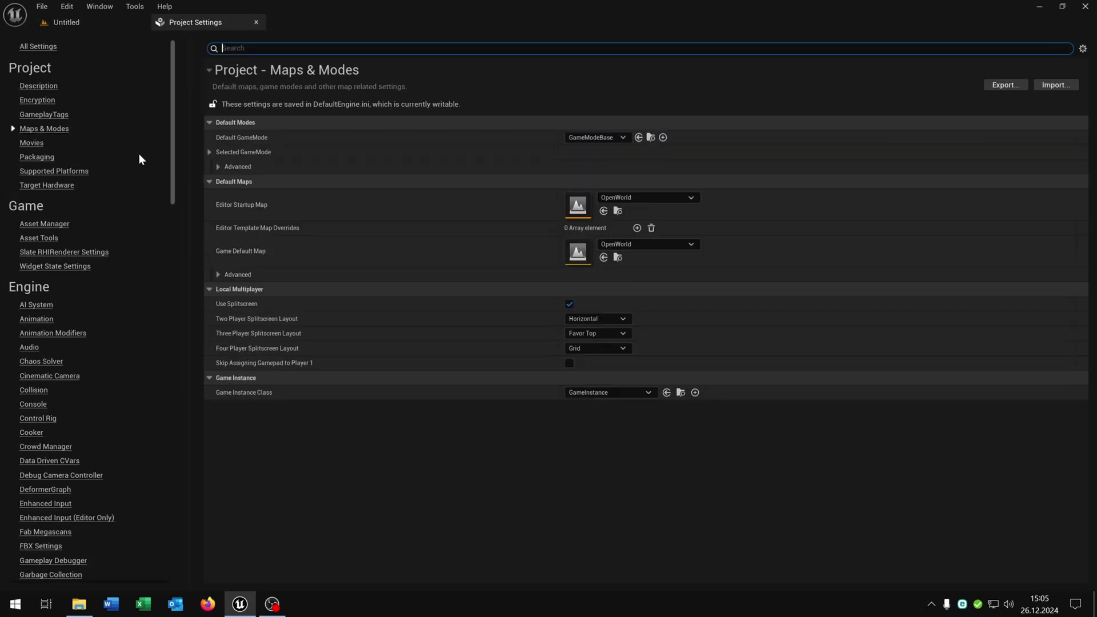
left_click(209, 153)
left_click(594, 137)
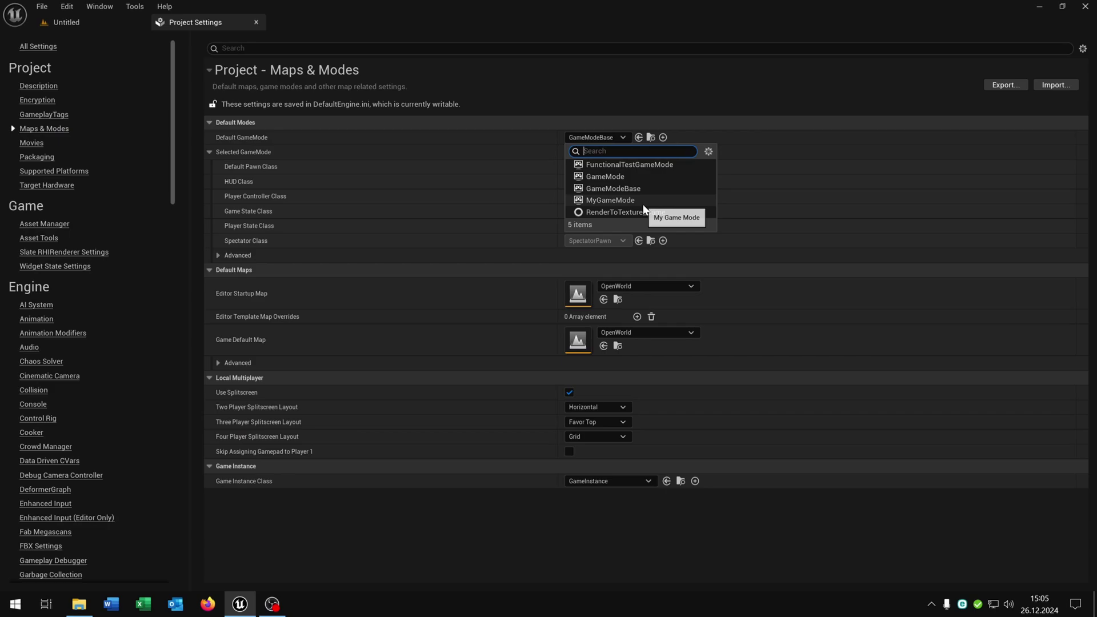
left_click(610, 200)
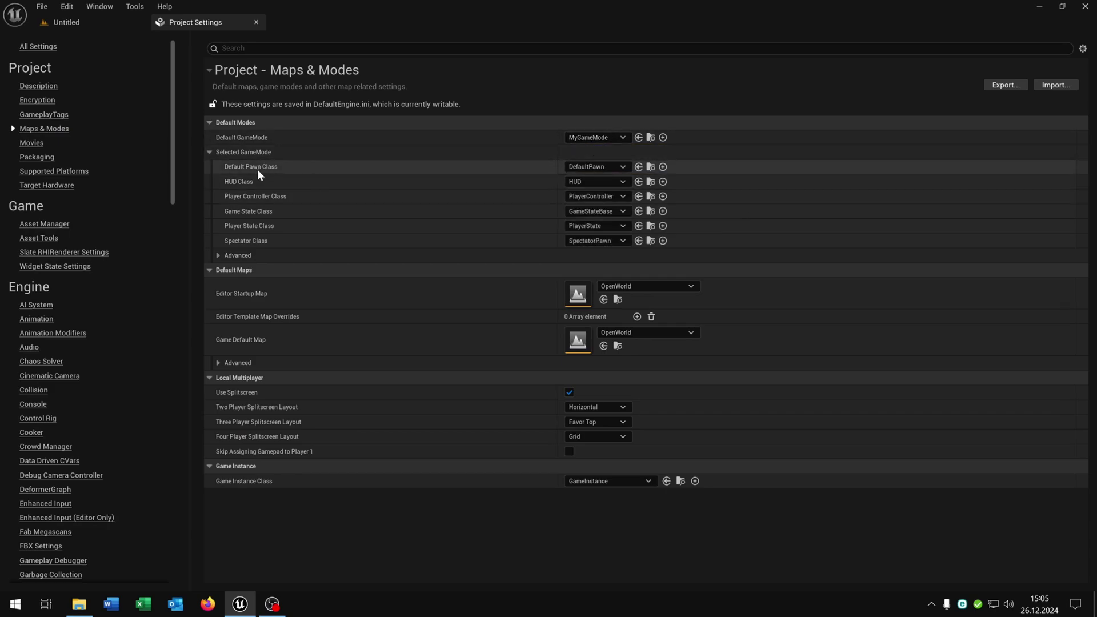
Set the default pawn class to CBP_SandboxCharacter_Metahuman_Kellan and enable the missing project settings, restarting the editor to apply them.
left_click(598, 166)
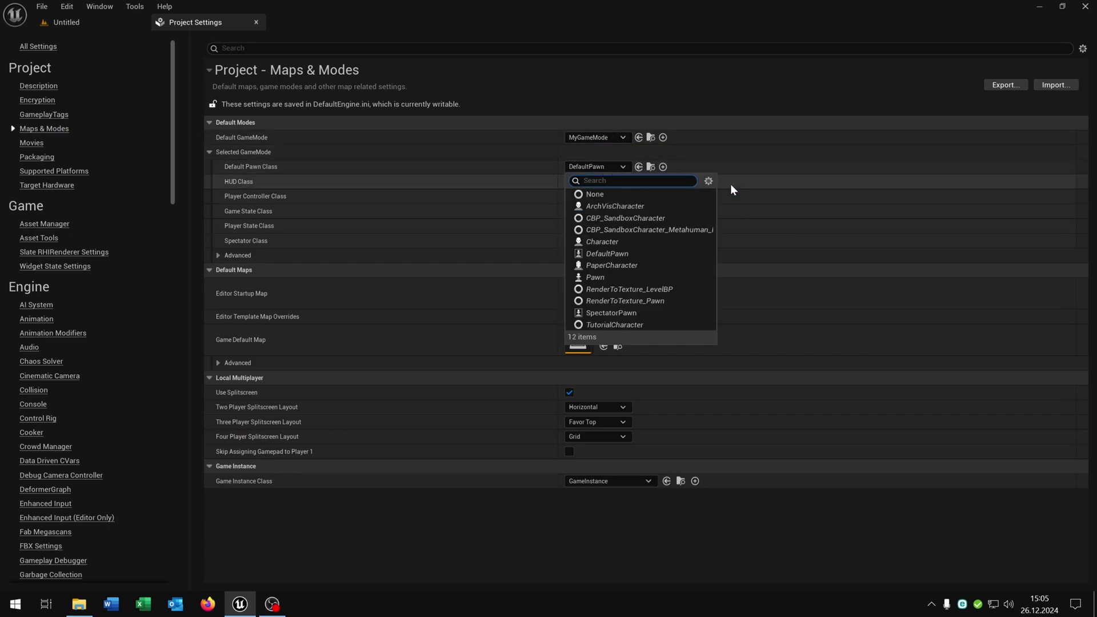
left_click(682, 231)
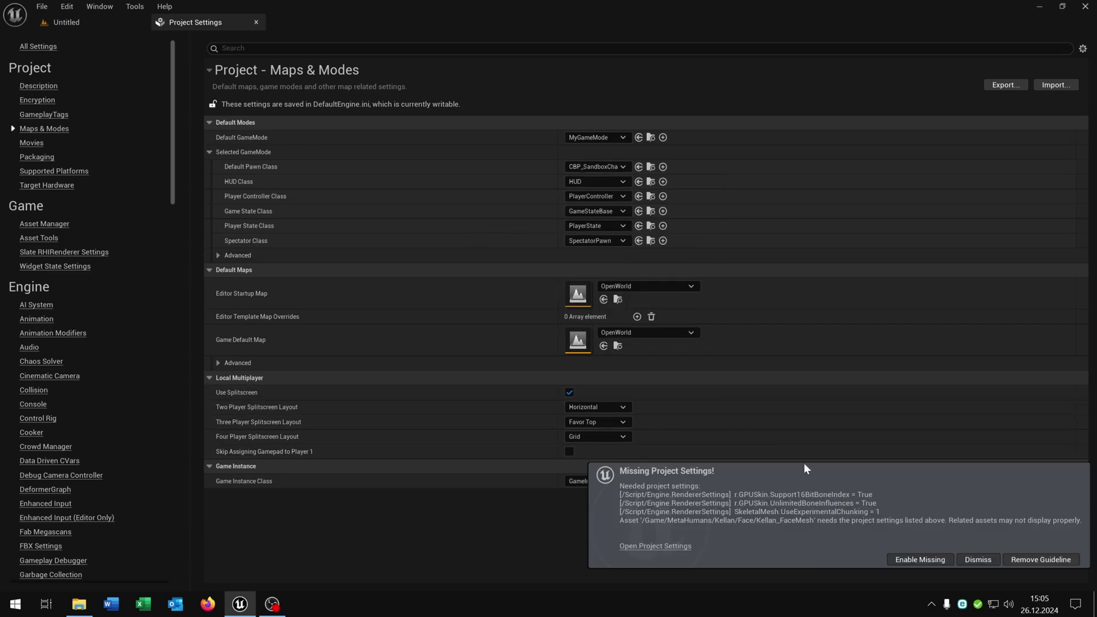
left_click(919, 560)
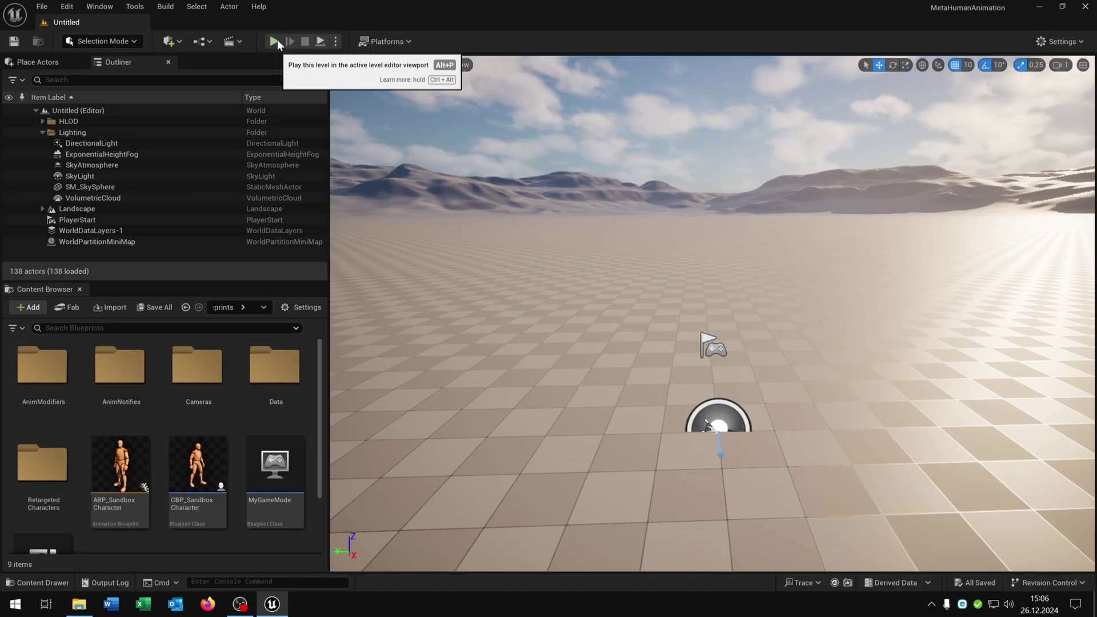
Play the level to test the MetaHuman character's walking and sprinting, and stop the play session.
left_click(277, 41)
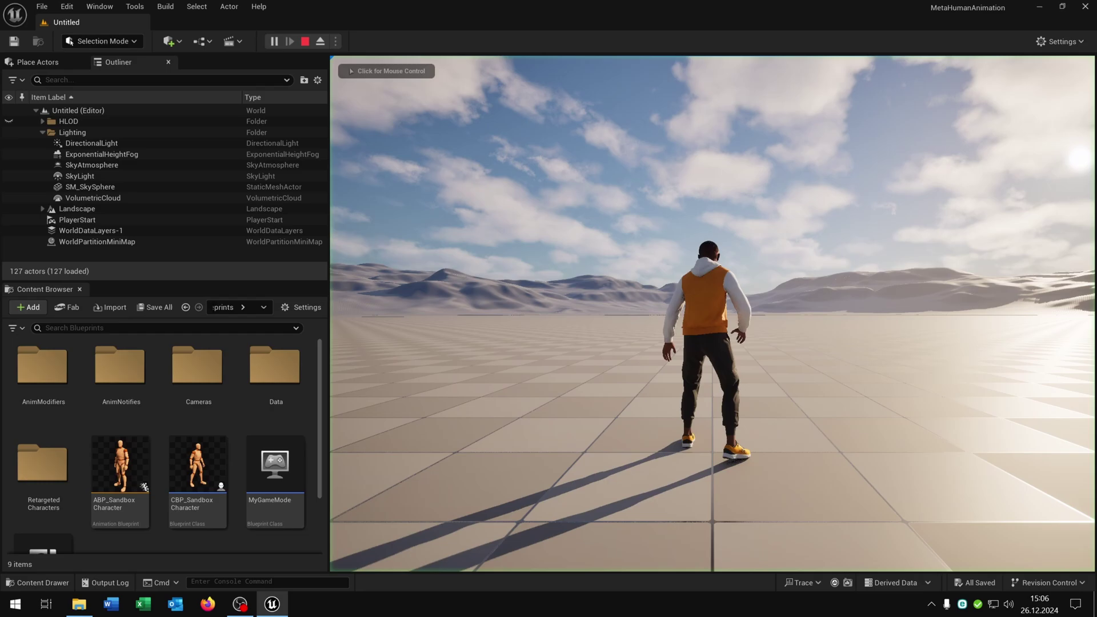
left_click(674, 200)
key("w")
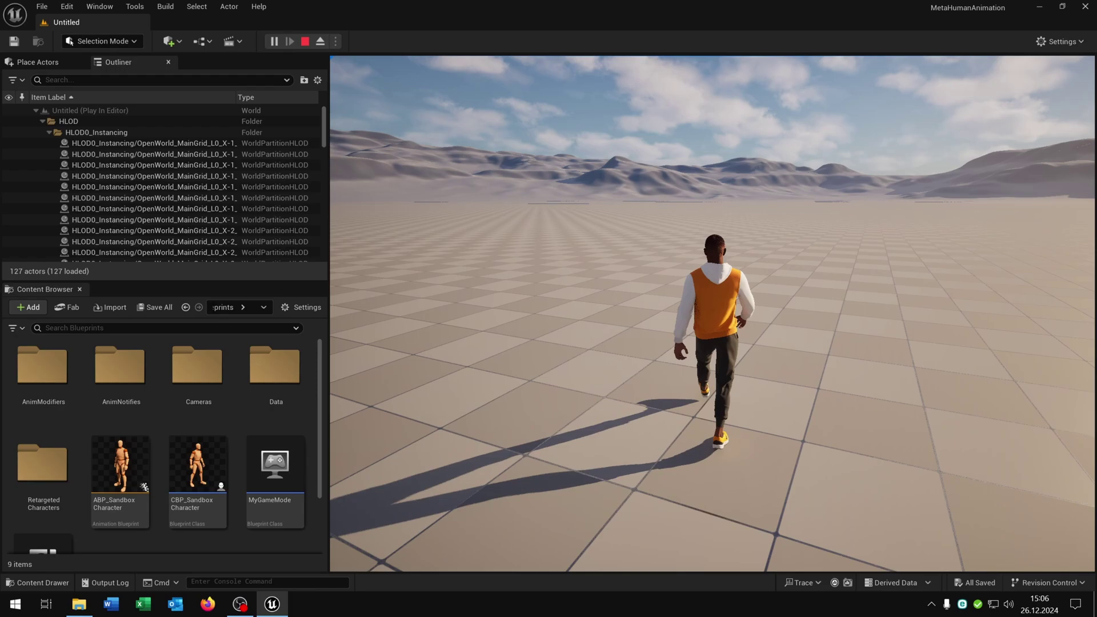
key("shift")
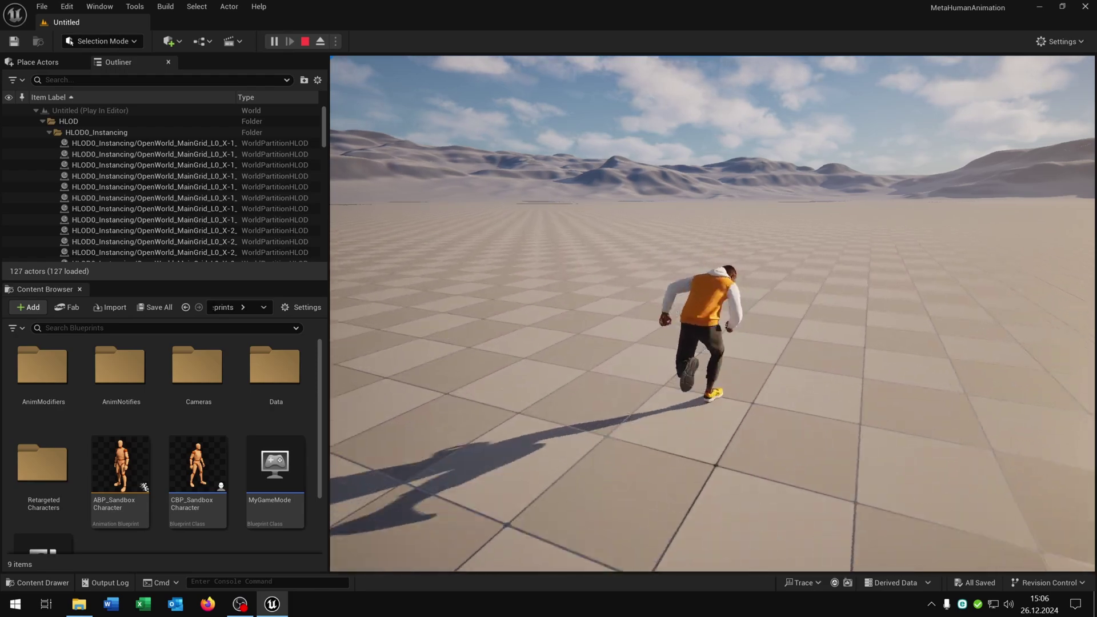
key("w")
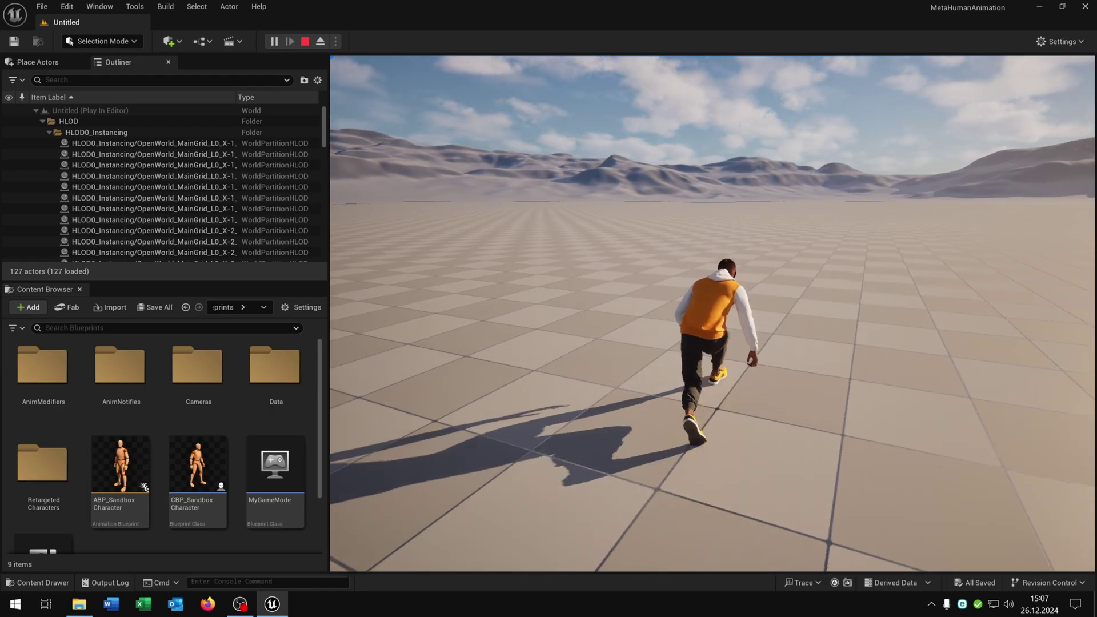
key("Escape")
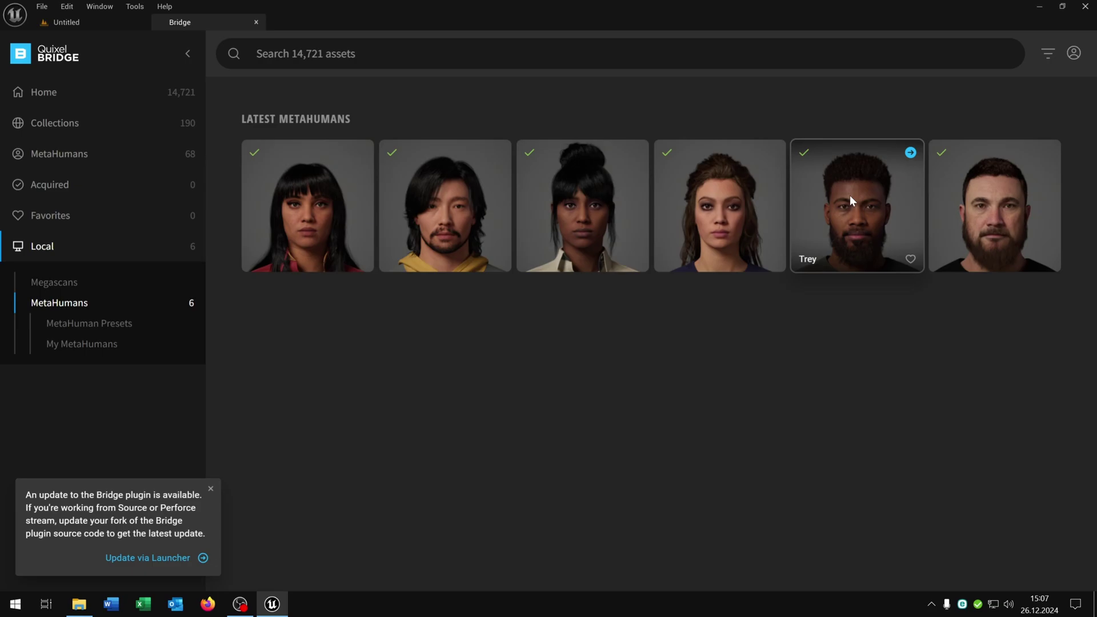
Add the downloaded Trey MetaHuman from Quixel Bridge to the project and close Bridge.
left_click(849, 198)
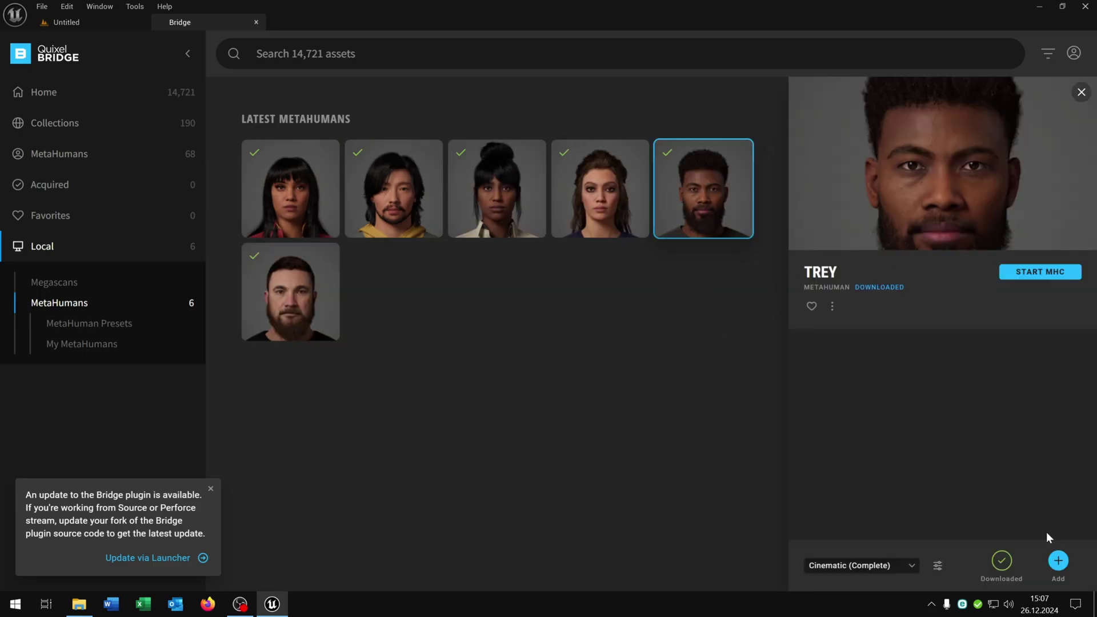
left_click(1059, 569)
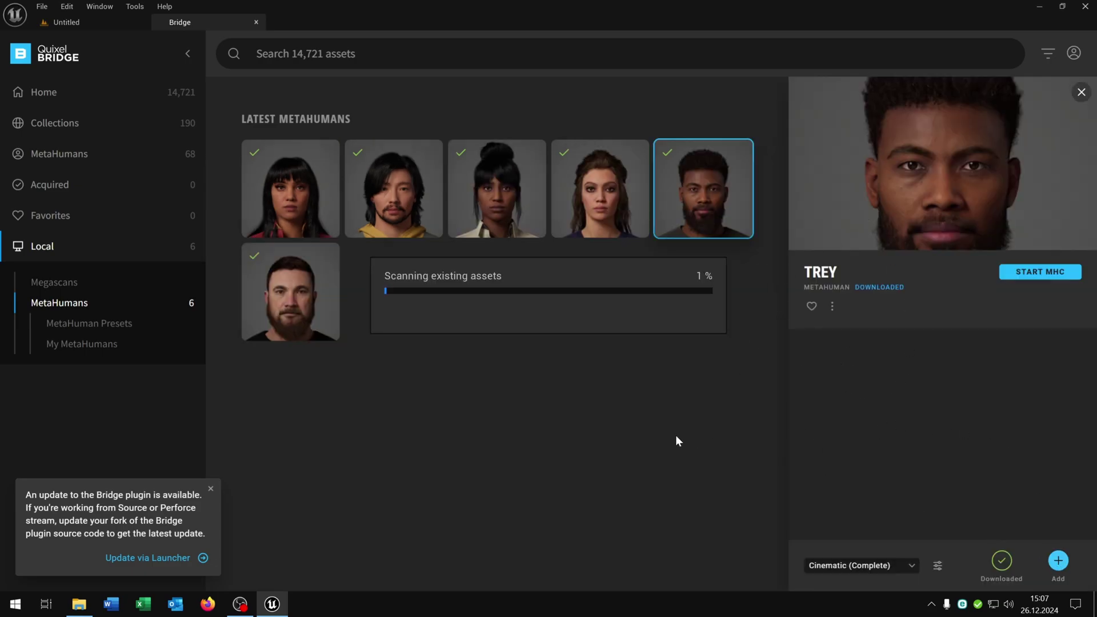
left_click(256, 22)
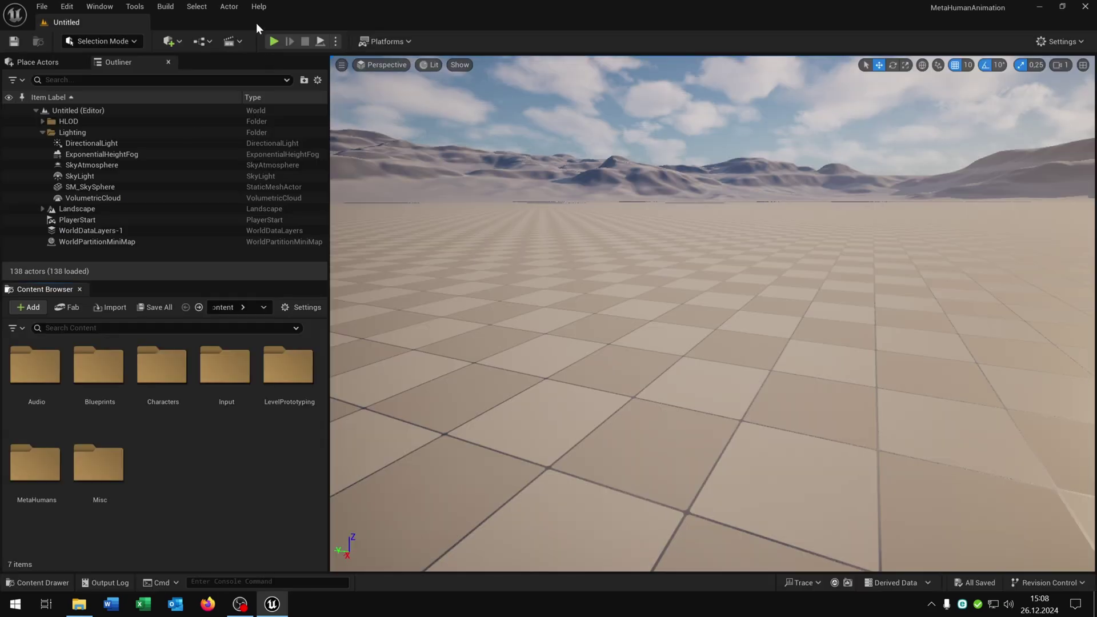
Duplicate the CBP_SandboxCharacter_Metahuman_Kellan blueprint inside the Blueprints/RetargetedCharacters folder.
double_click(104, 368)
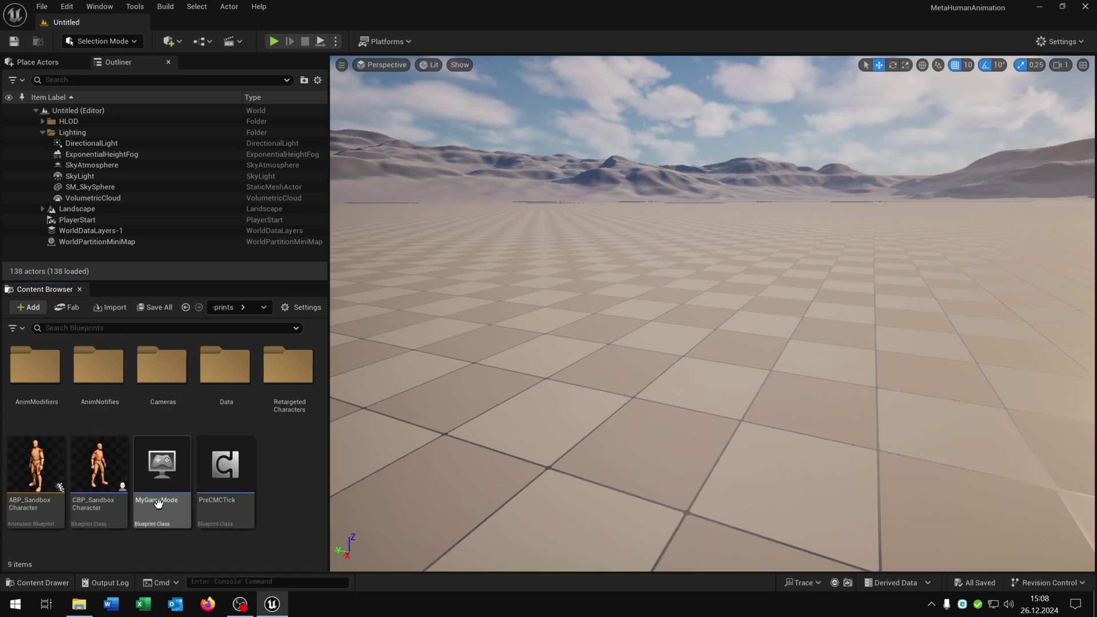
double_click(299, 372)
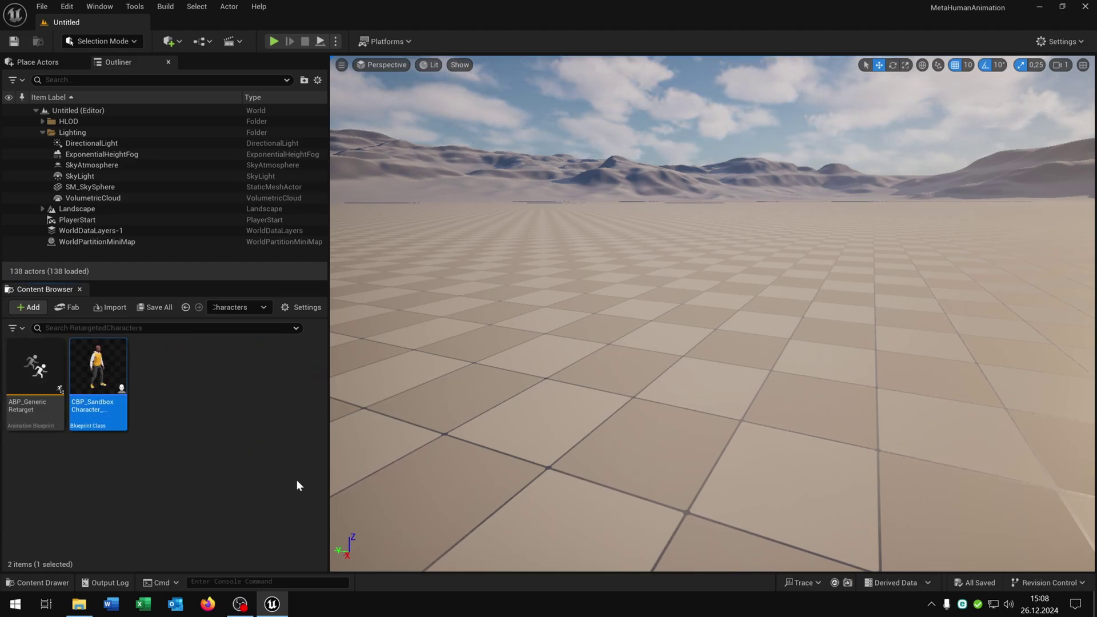
key("ctrl+c")
key("ctrl+v")
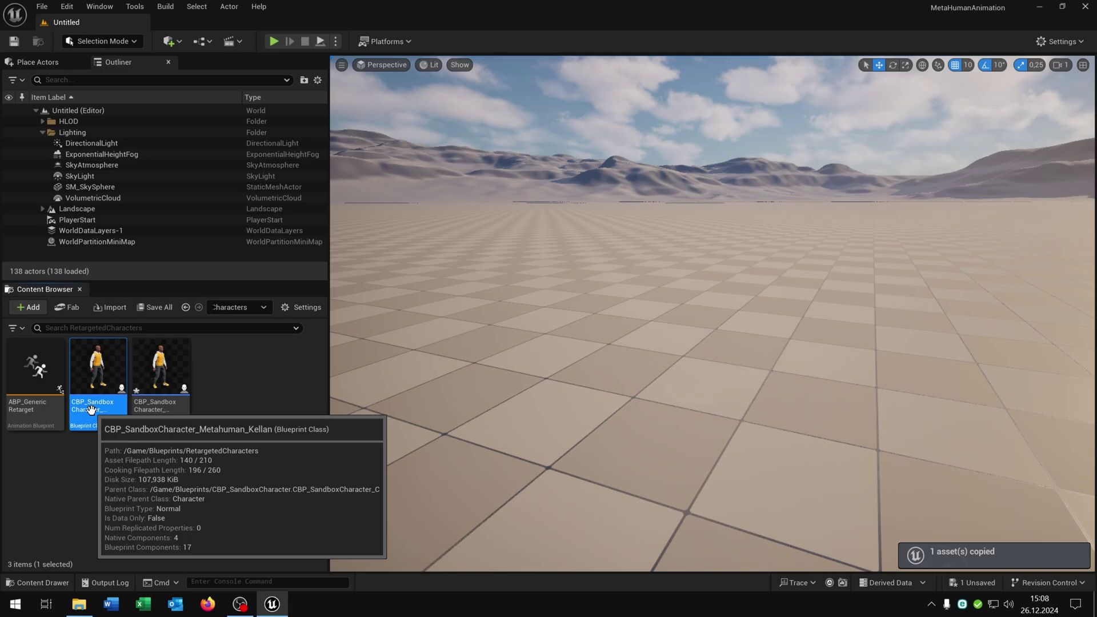
Rename the duplicated Kellan blueprint as CBP_SandboxCharacter_Metahuman_Trey.
left_click(151, 408)
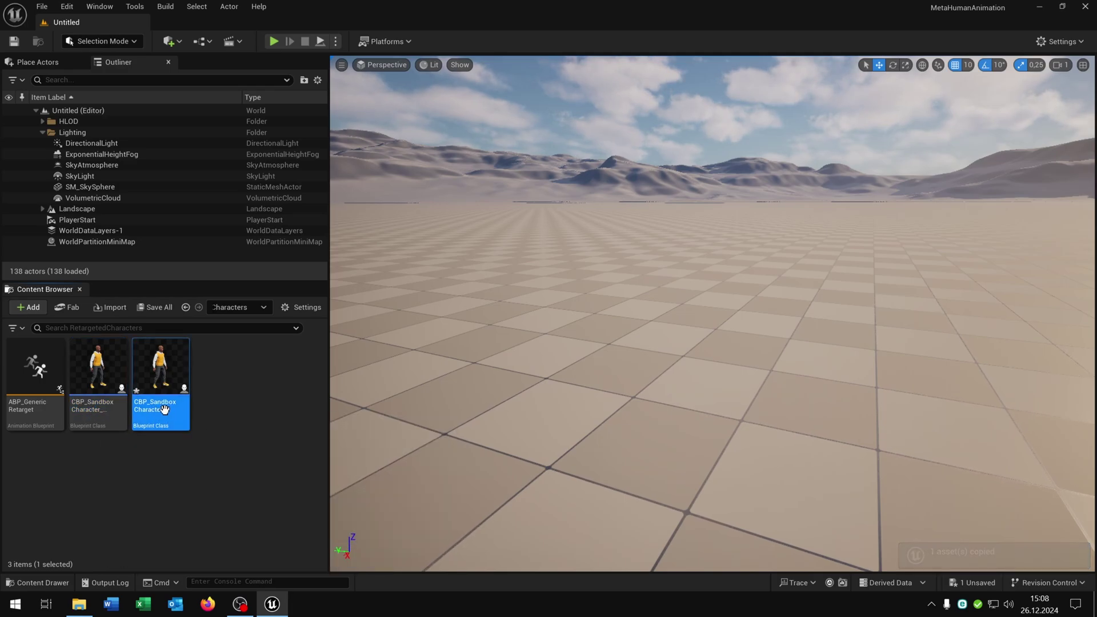
key("F2")
key("End")
key("BackSpace")
key("BackSpace")
key("BackSpace")
key("BackSpace")
key("BackSpace")
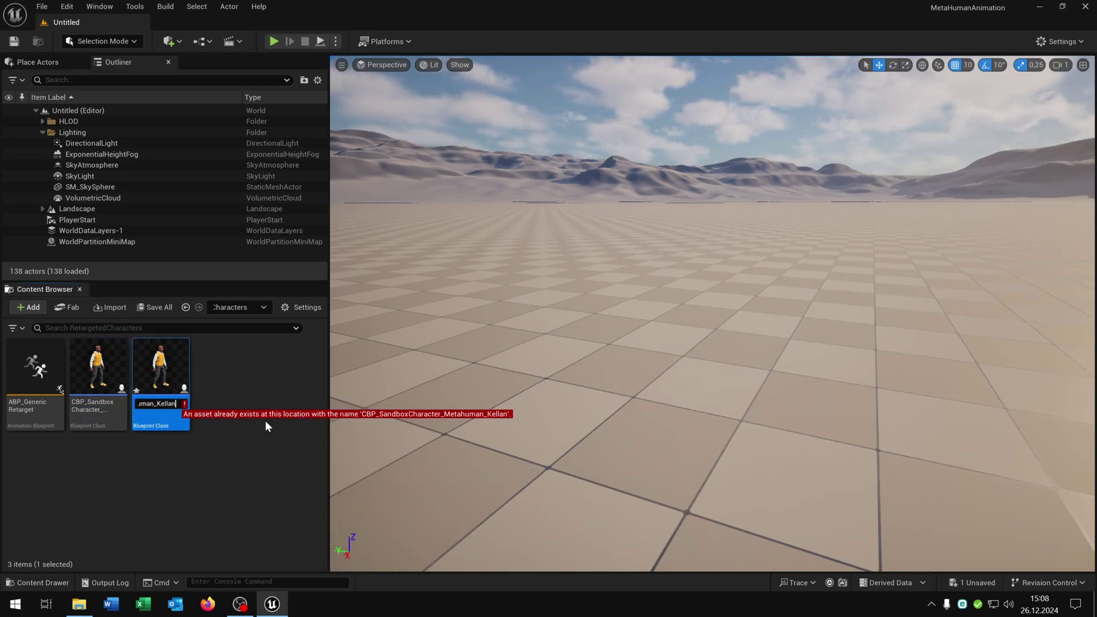
key("BackSpace")
key("BackSpace")
type("Trey")
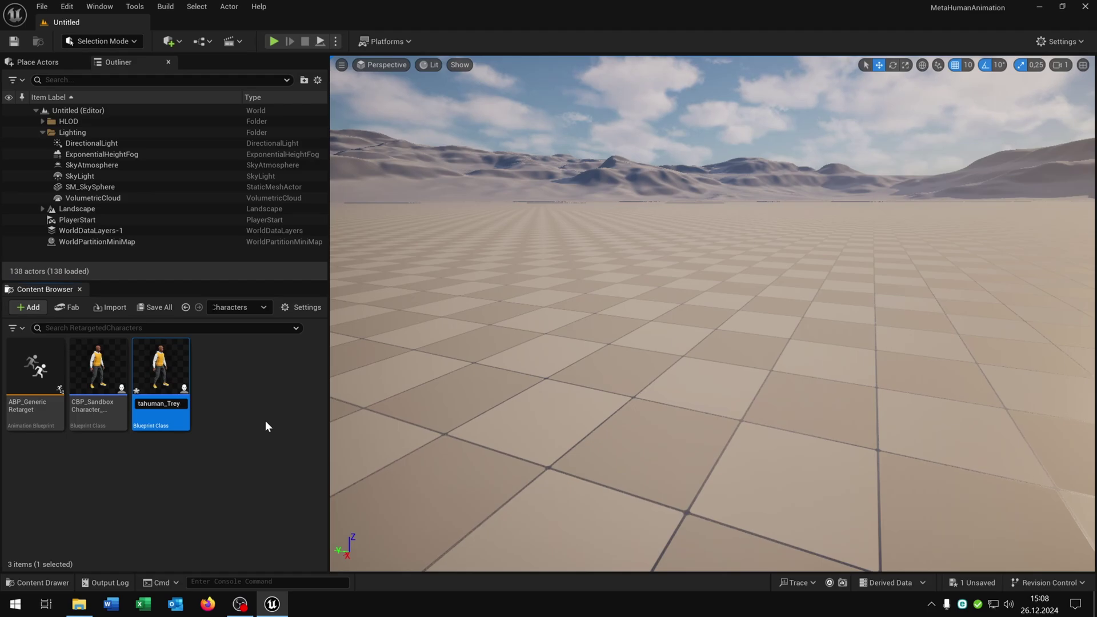
key("Return")
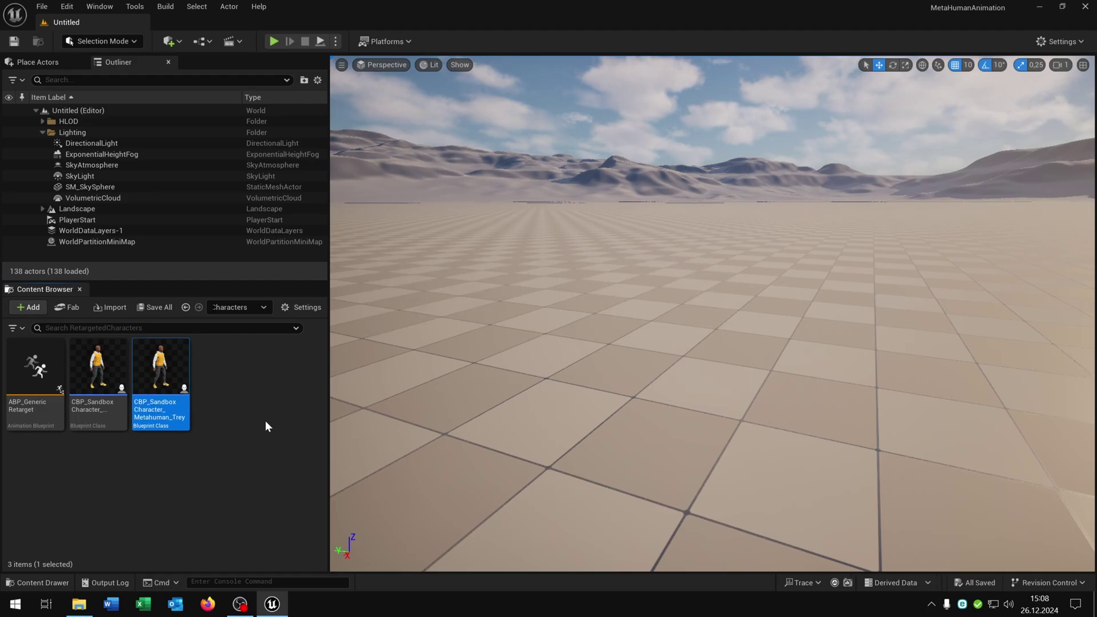
Open CBP_SandboxCharacter_Metahuman_Trey docked in the main window, and open BP_Trey from the MetaHumans/Trey folder.
key("Return")
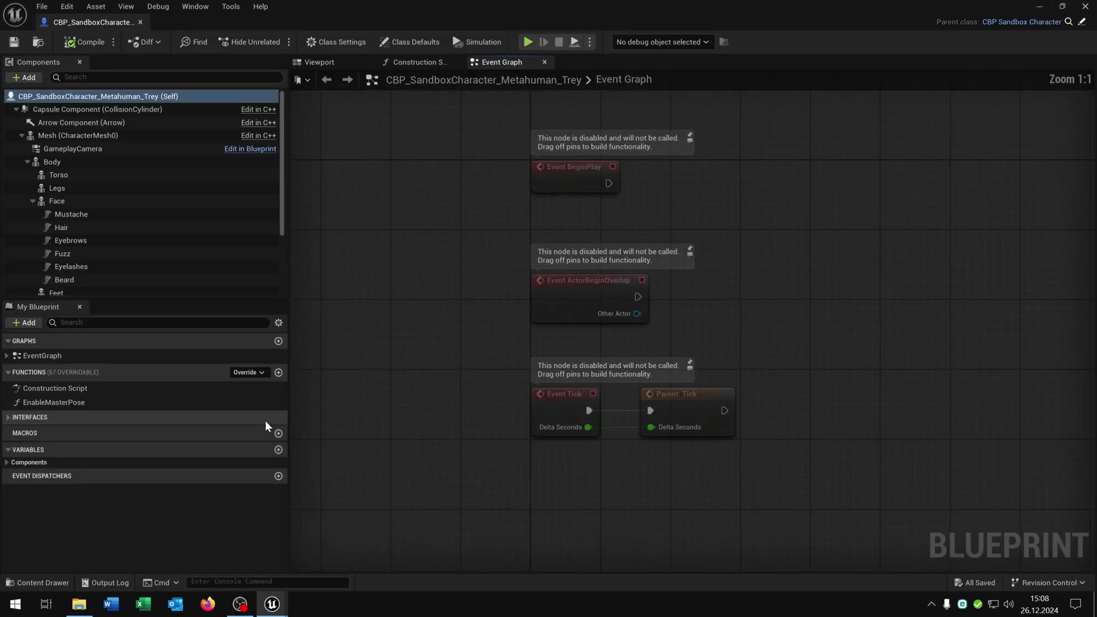
left_click_drag(124, 15, 225, 48)
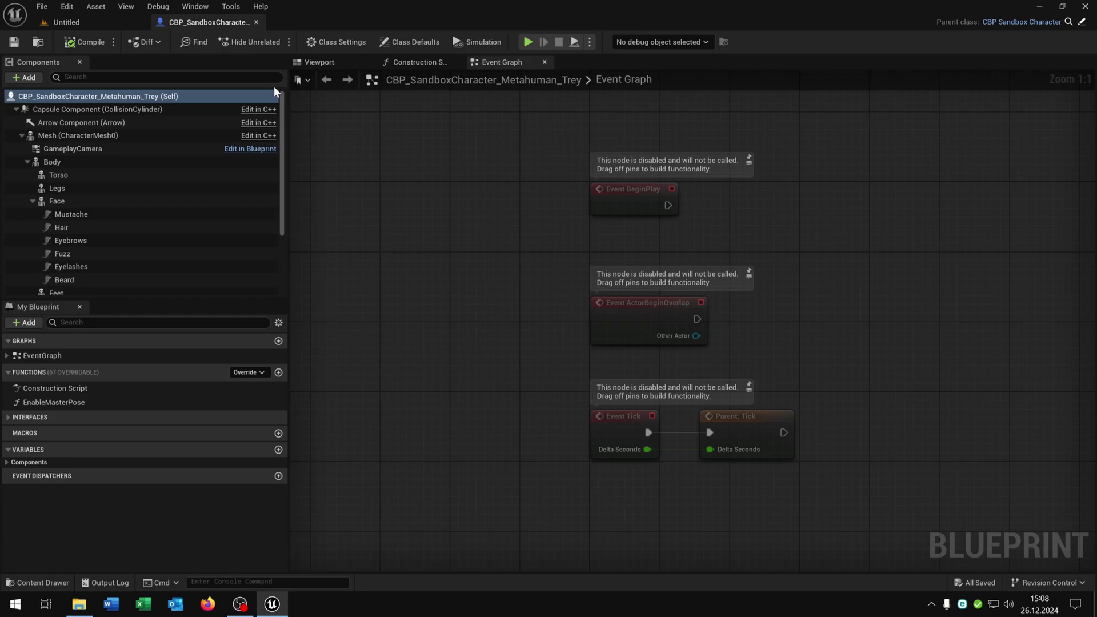
left_click(106, 21)
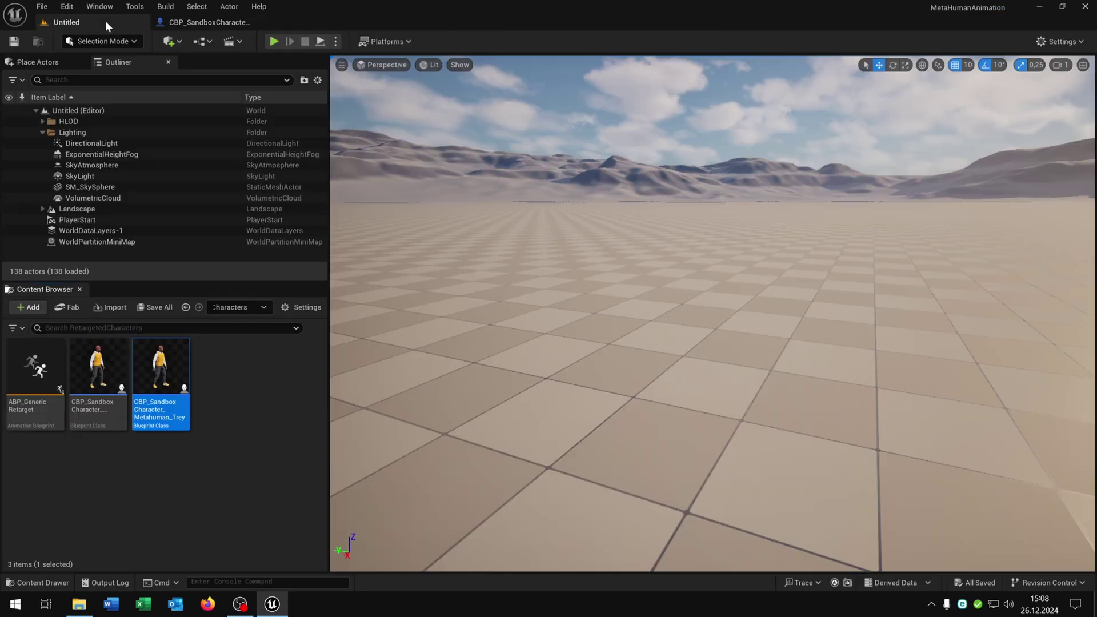
left_click(187, 308)
left_click(187, 308)
double_click(44, 485)
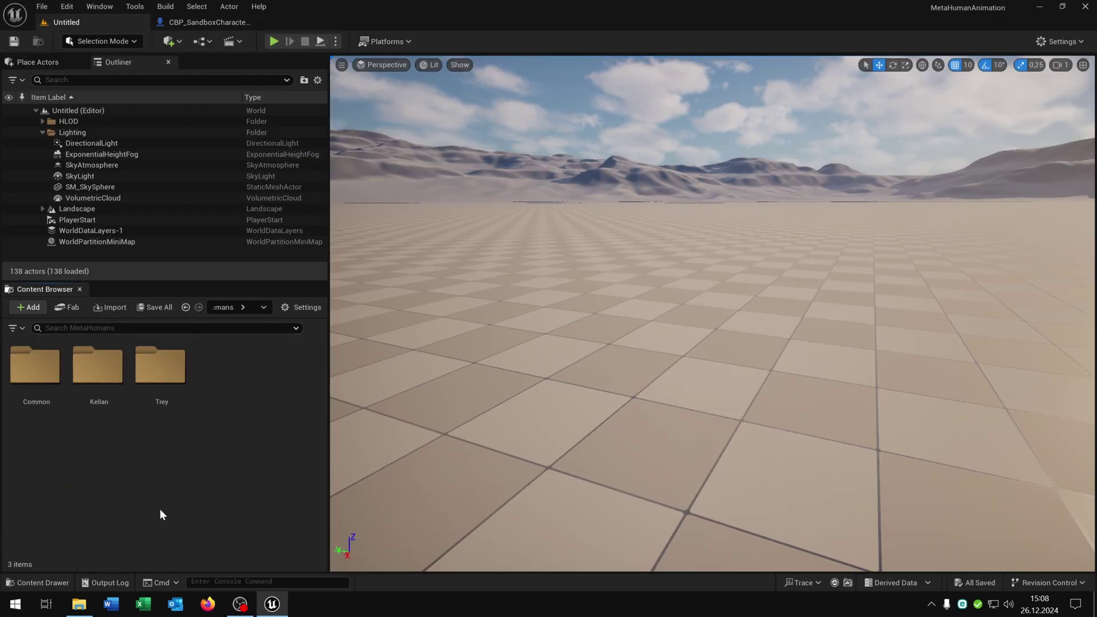
double_click(171, 361)
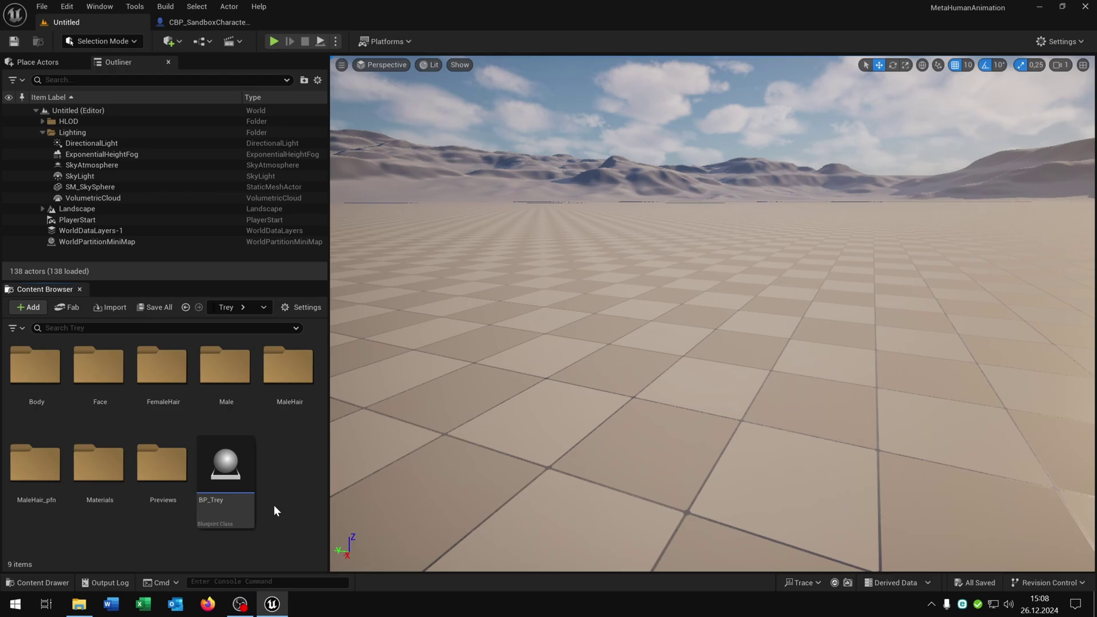
double_click(239, 474)
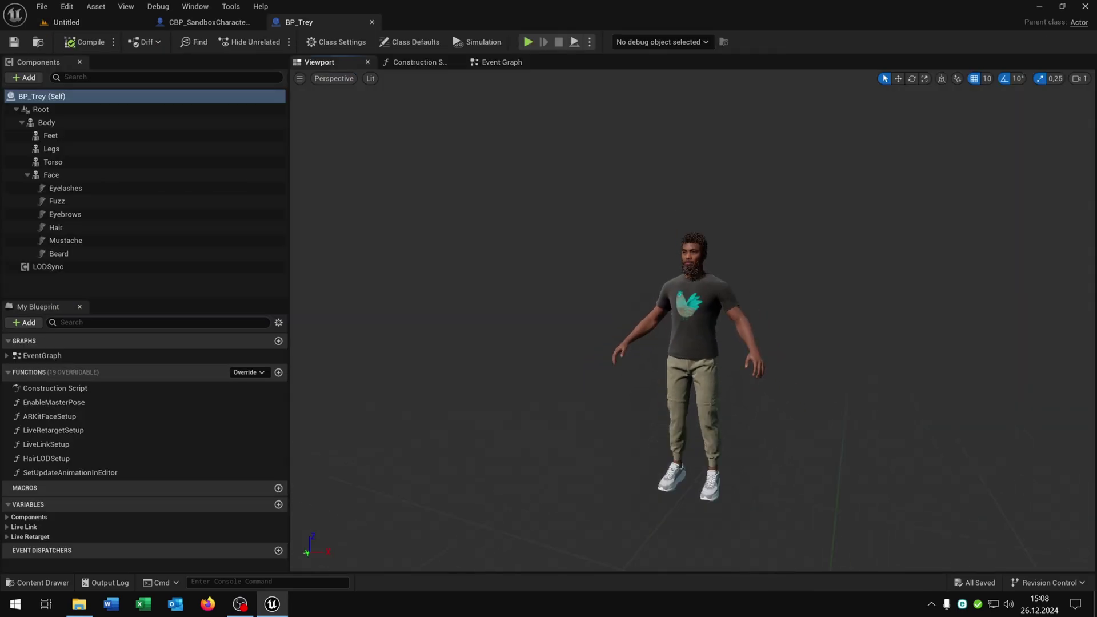
Delete the Body component with all its children and LODSync from CBP_SandboxCharacter_Metahuman_Trey, and save the blueprint.
left_click(223, 22)
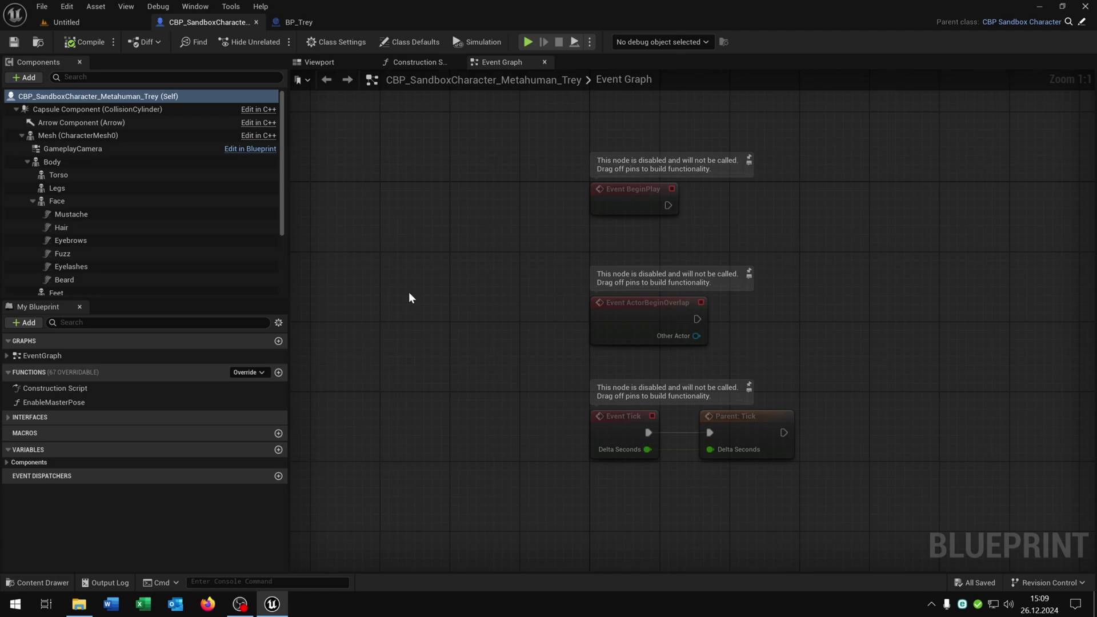
left_click(319, 62)
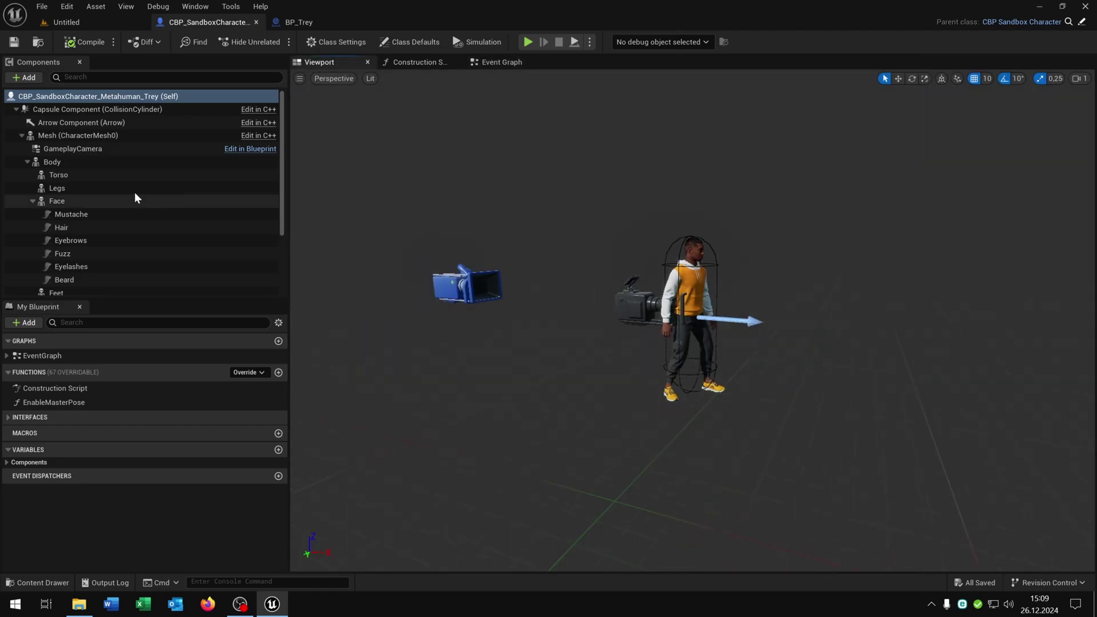
scroll(135, 194, "down", 1)
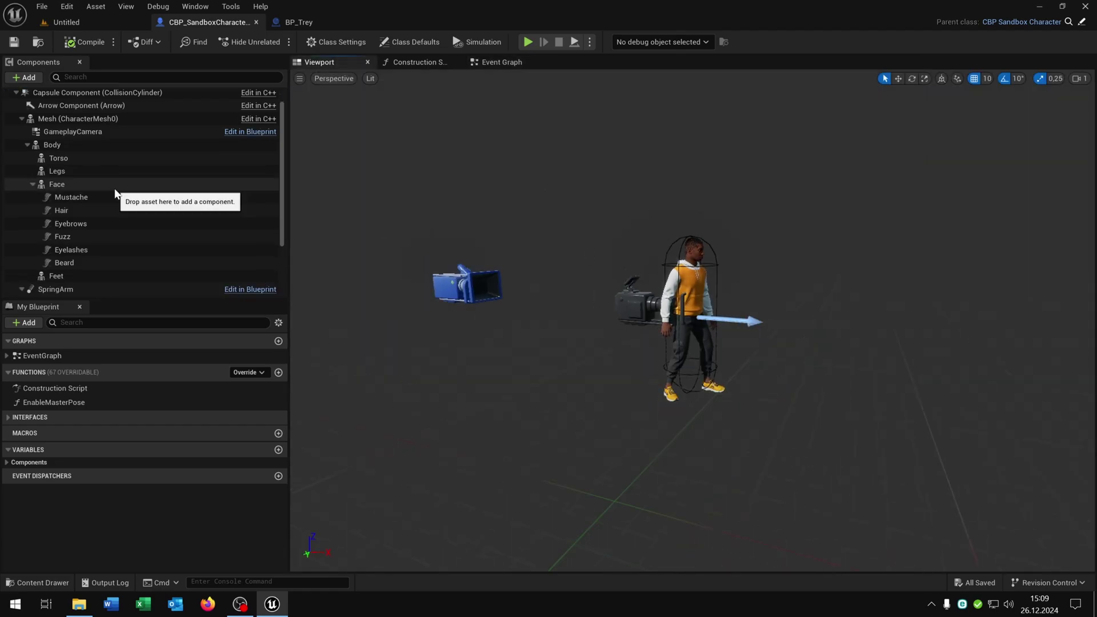
left_click(80, 146)
left_click(96, 277, "shift")
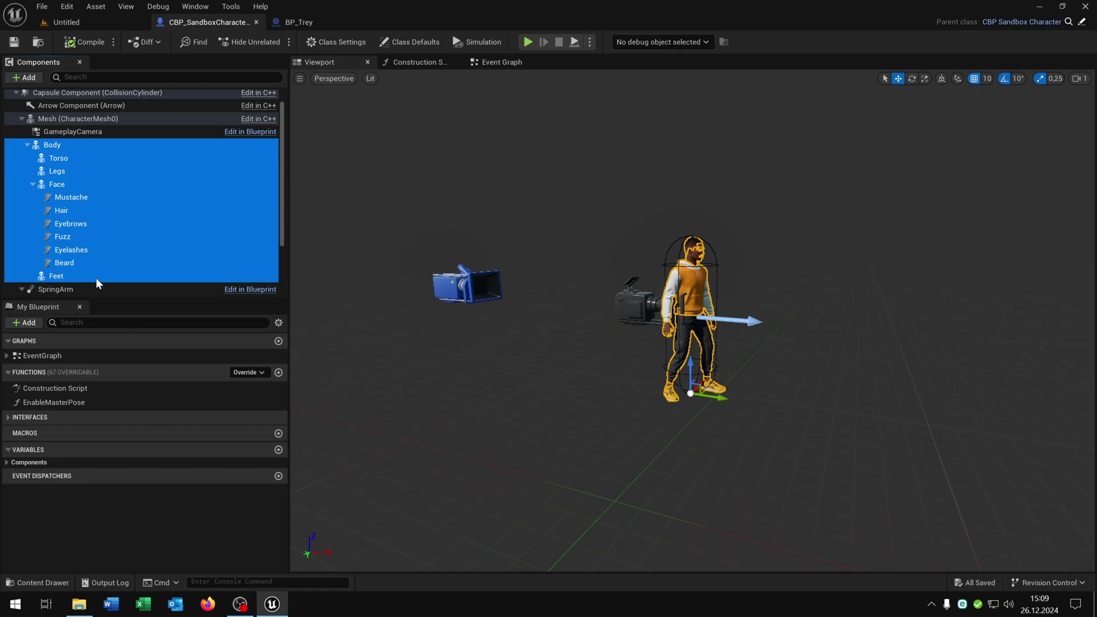
scroll(131, 275, "down", 1)
scroll(131, 276, "down", 4)
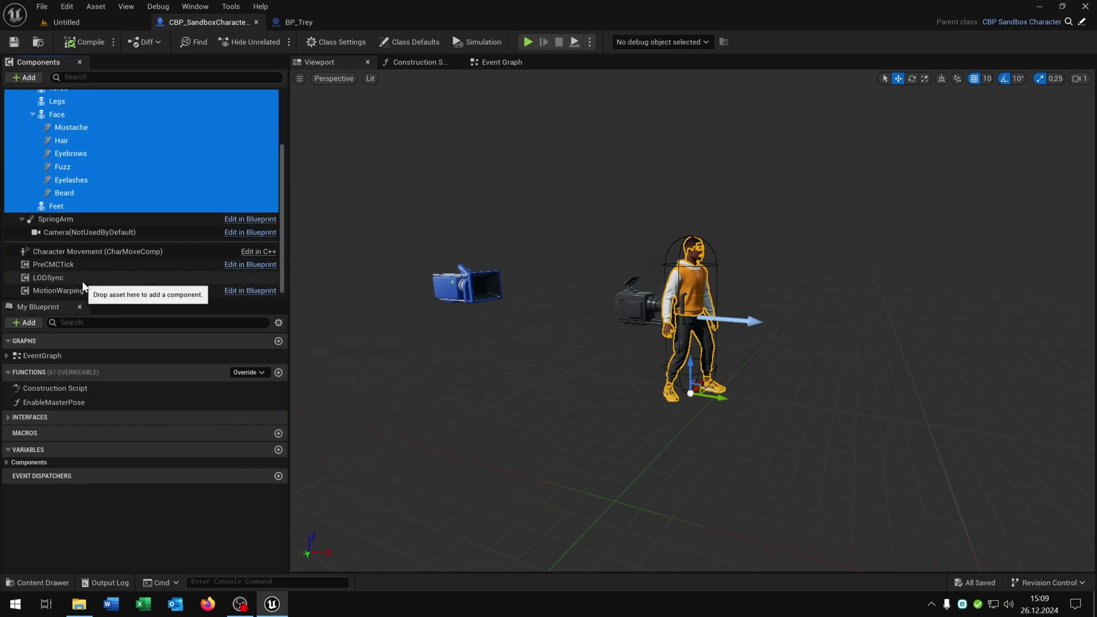
left_click(64, 279, "ctrl")
scroll(191, 195, "up", 4)
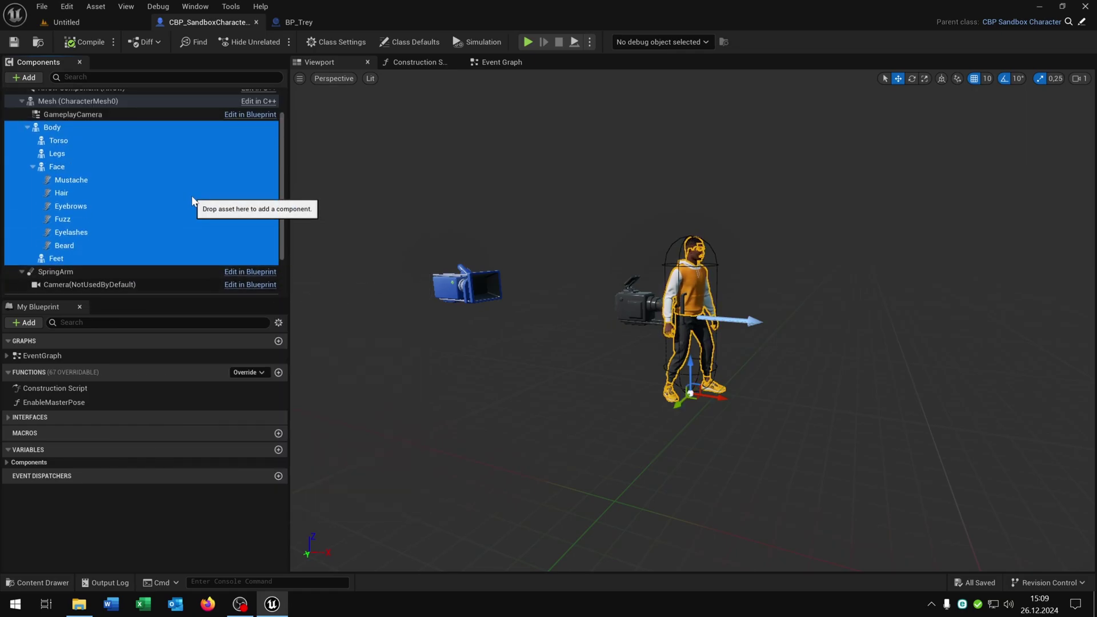
key("Delete")
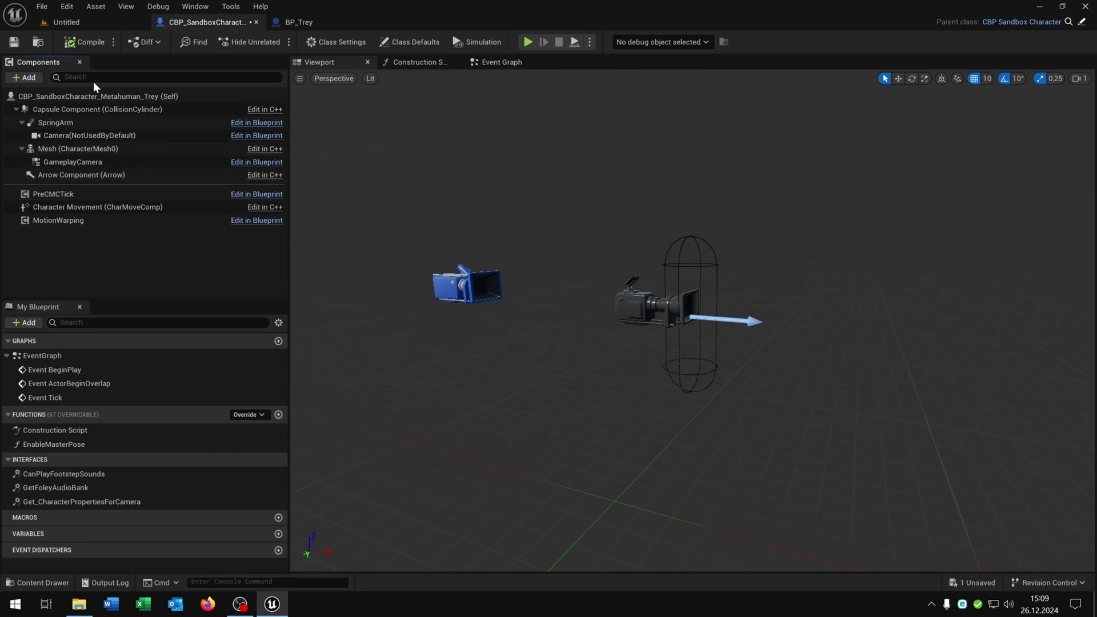
left_click(15, 41)
Copy Body with all its children and LODSync from BP_Trey into CBP_SandboxCharacter_Metahuman_Trey, with the Mesh component as paste target.
left_click(298, 22)
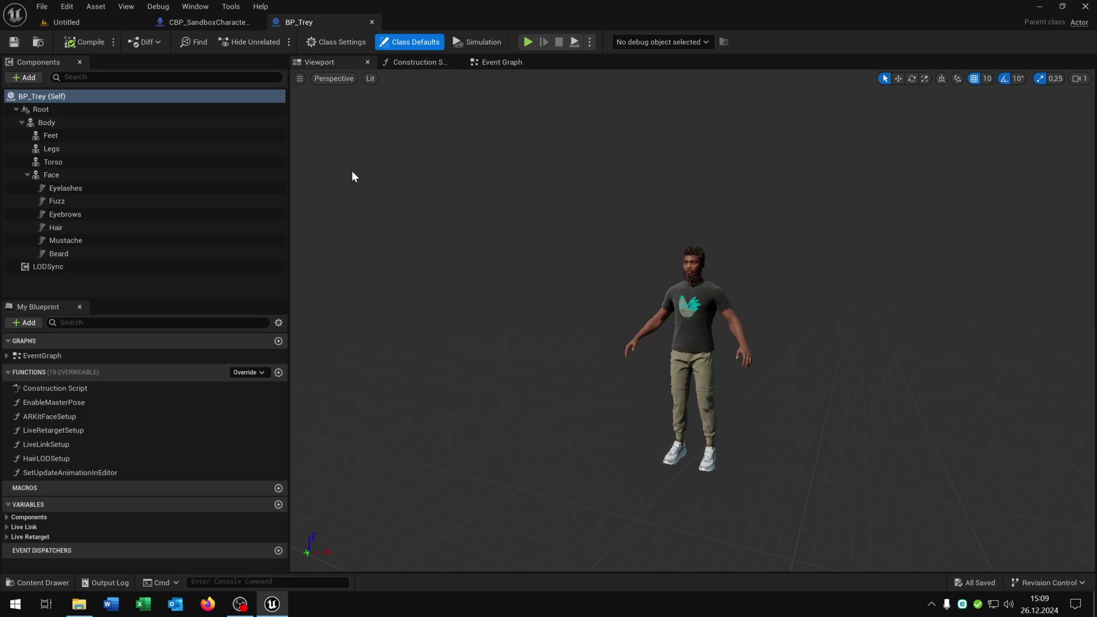
left_click(68, 122)
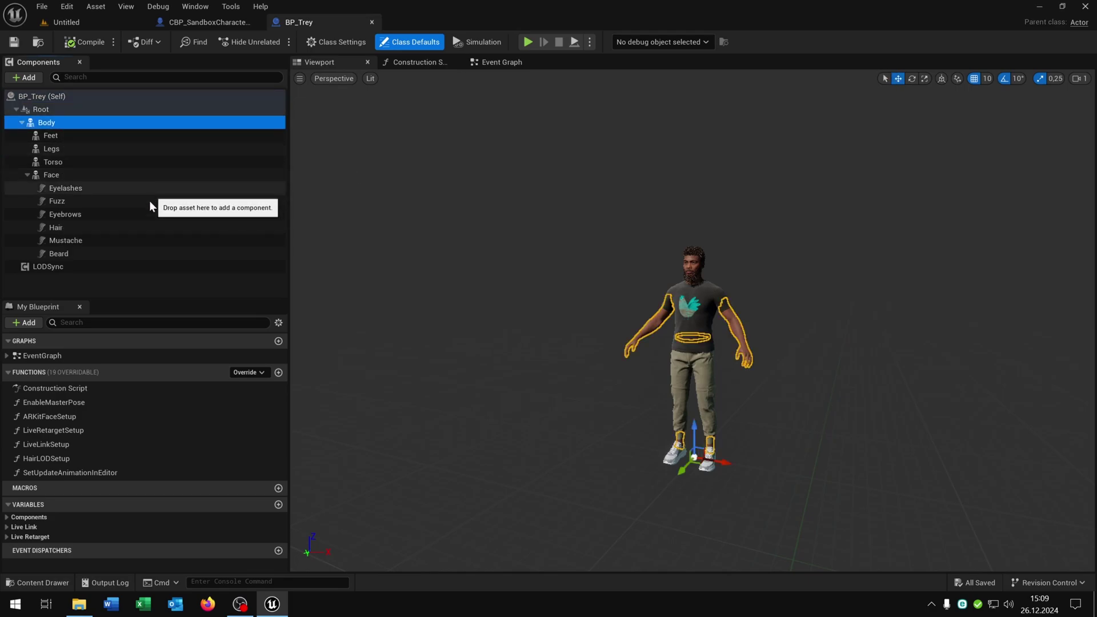
left_click(147, 266, "shift")
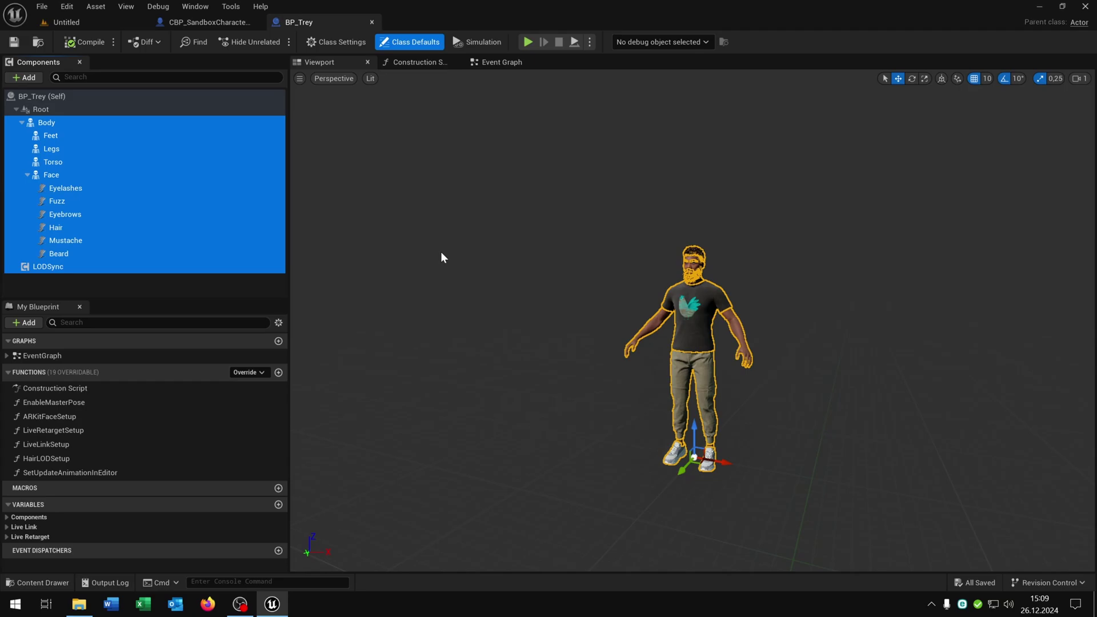
left_click(205, 22)
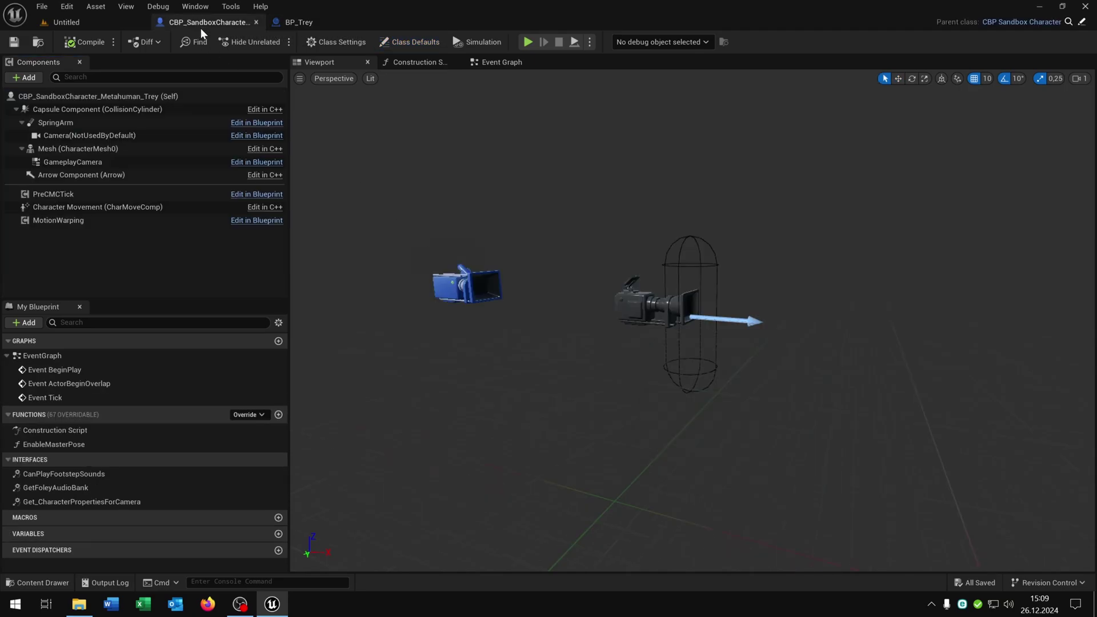
left_click(73, 149)
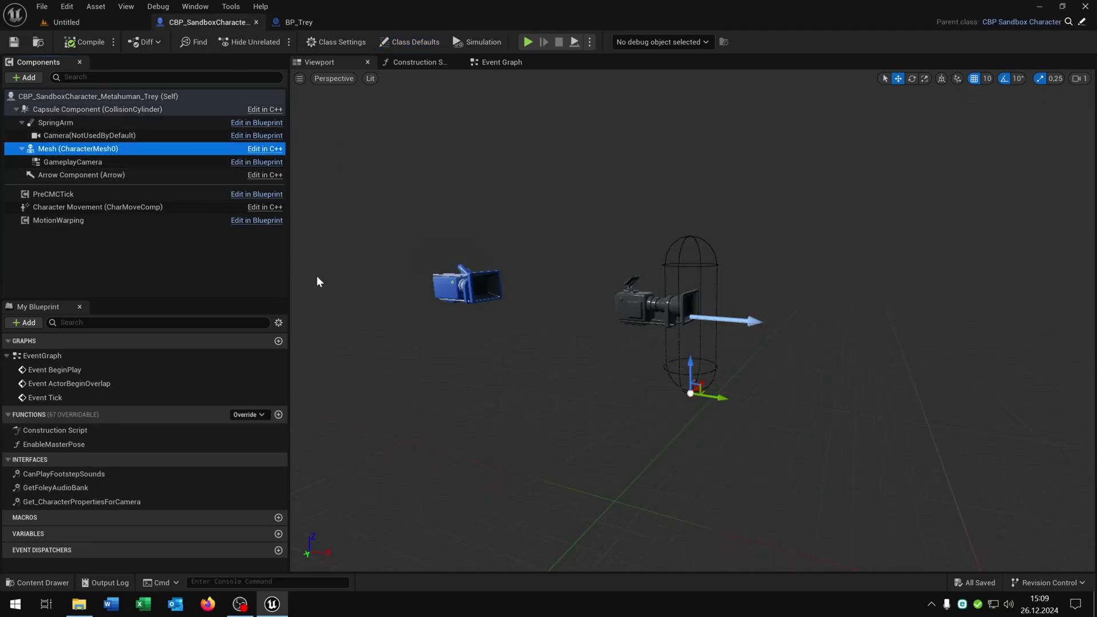
key("ctrl+v")
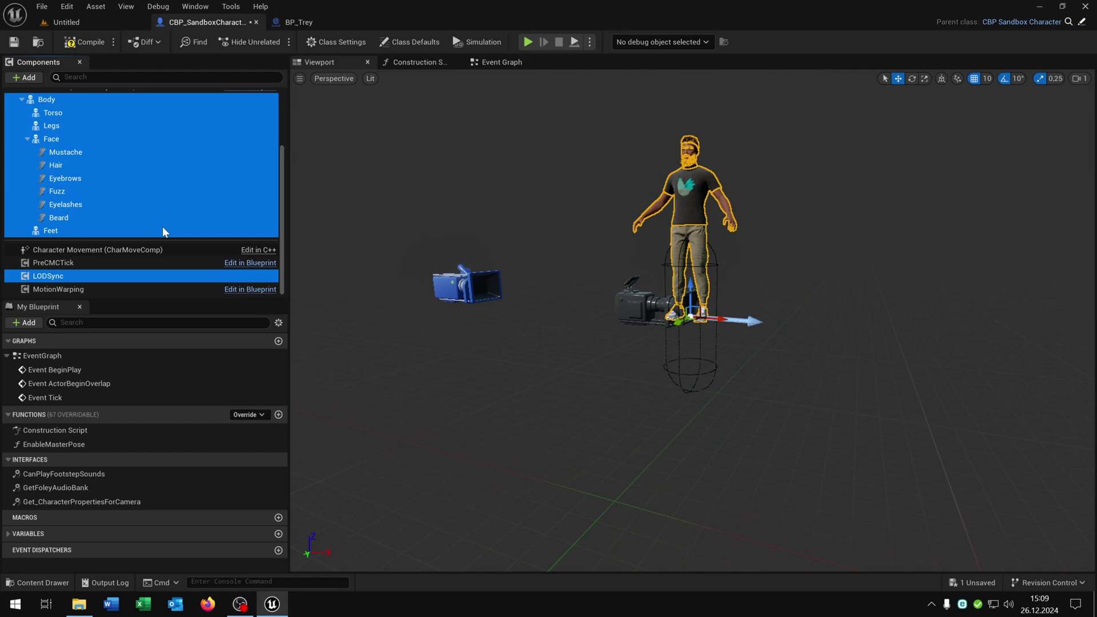
Attach Body with its children under the Mesh component, compile and save the blueprint, and close BP_Trey.
left_click(80, 182)
scroll(77, 183, "up", 3)
left_click(123, 171)
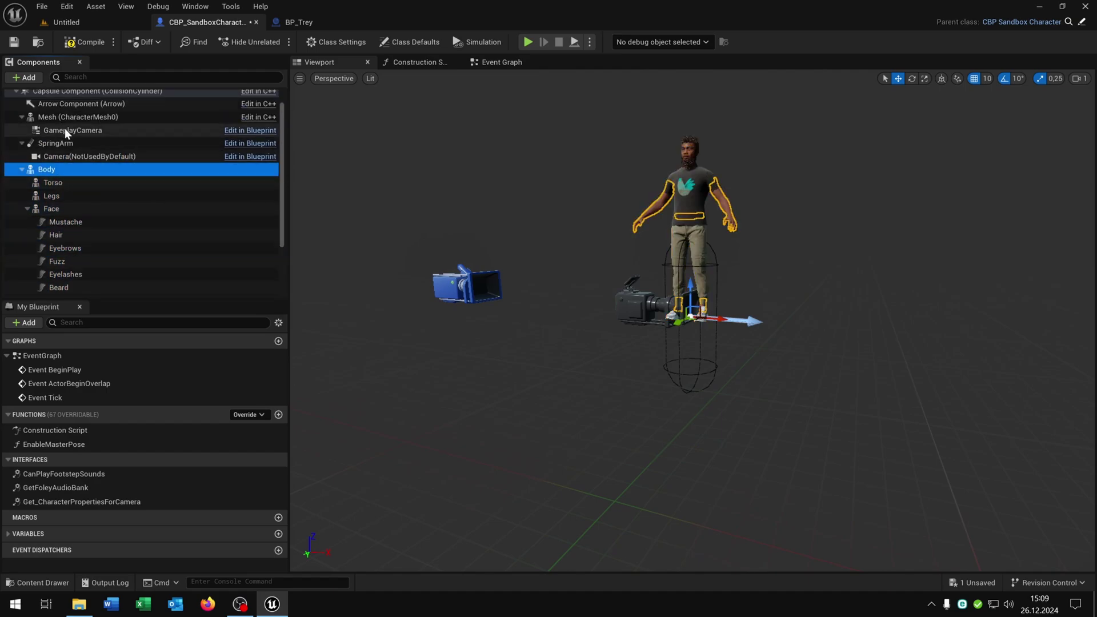
left_click_drag(52, 171, 81, 112)
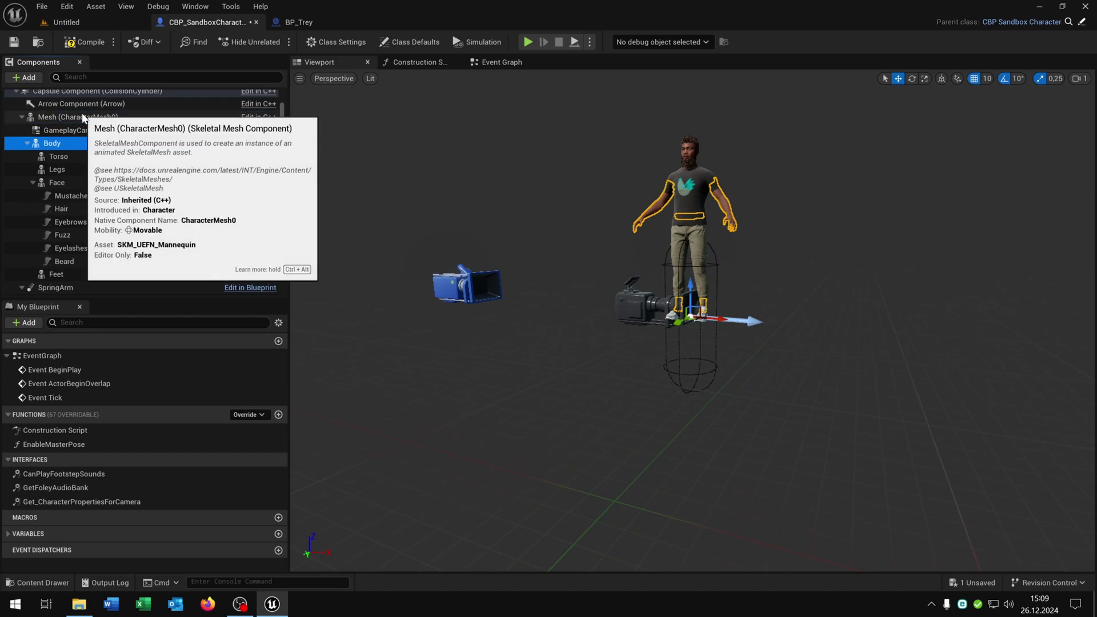
left_click(89, 44)
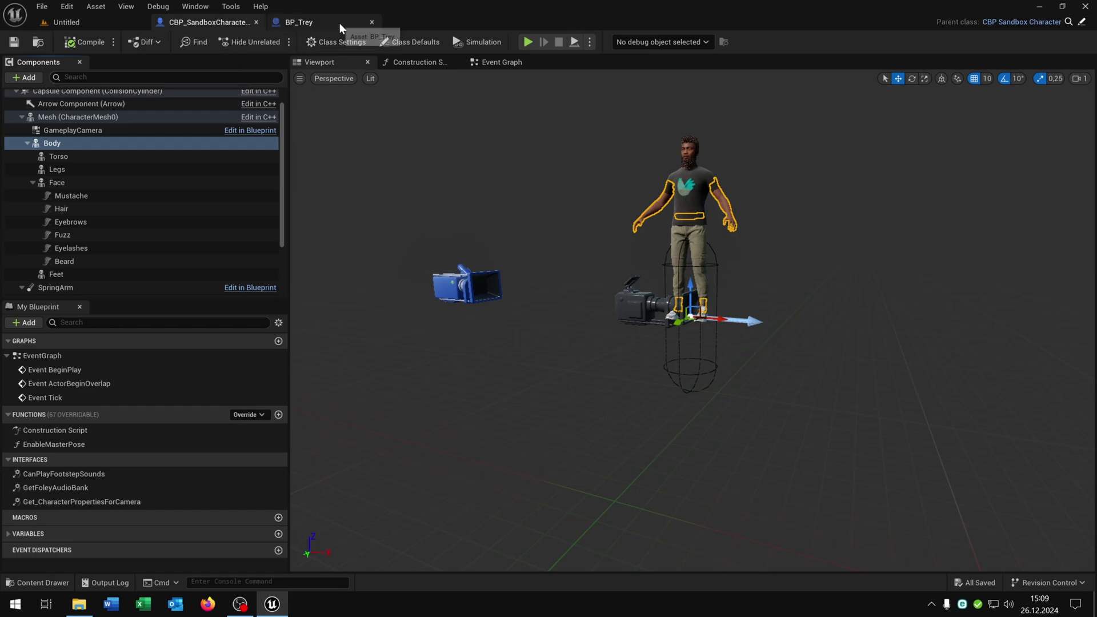
left_click(371, 22)
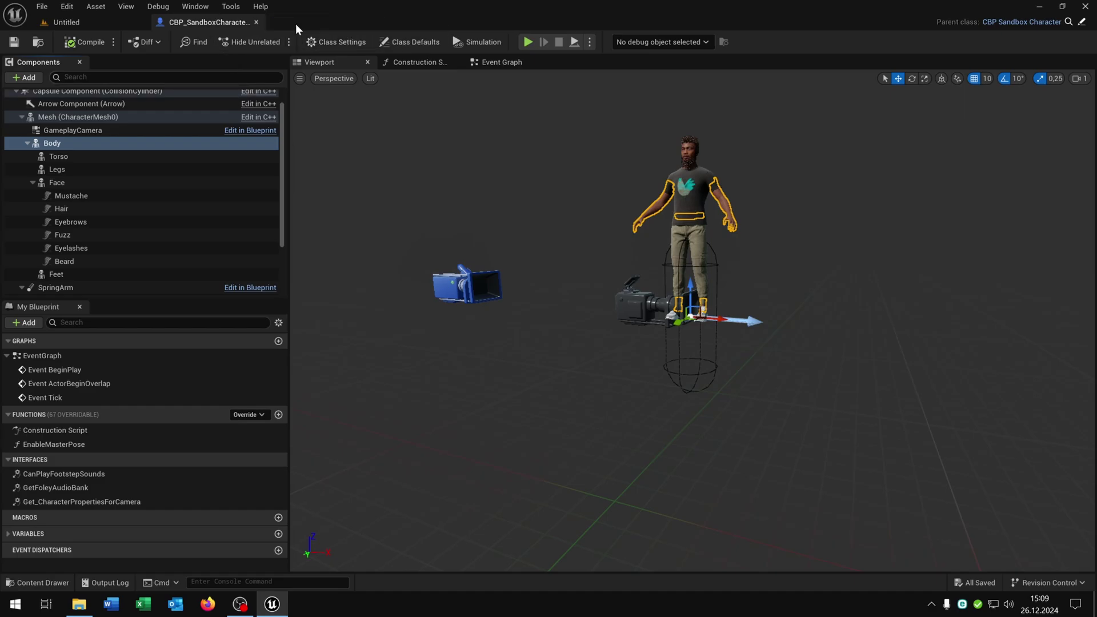
Show the Details of the Body component and reset its location and rotation to their default values.
left_click(195, 6)
left_click(240, 49)
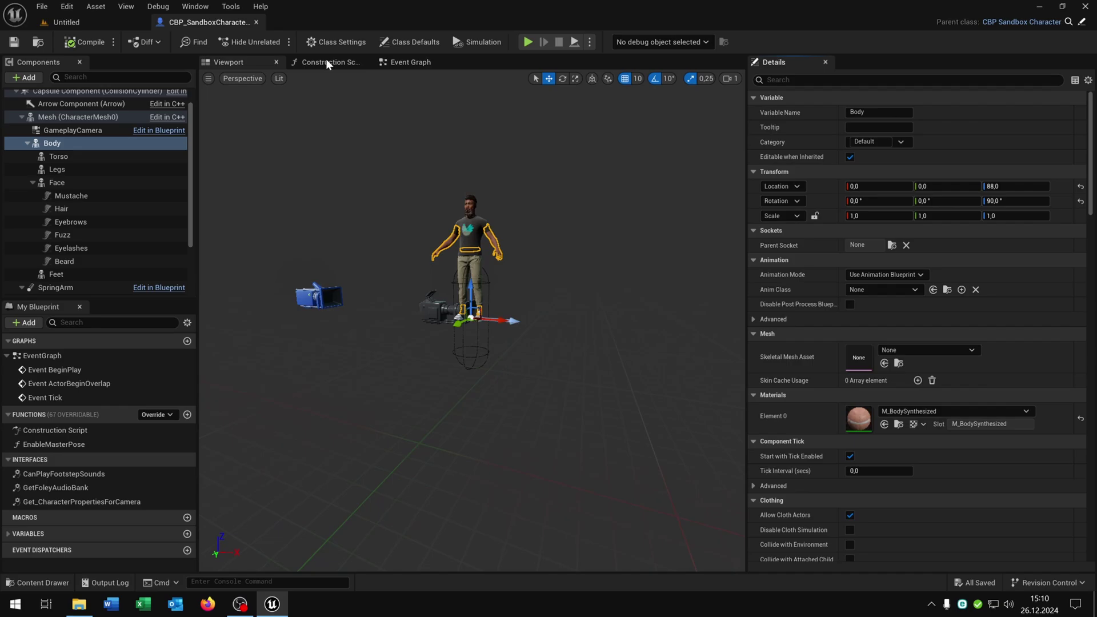
right_click_drag(575, 188, 581, 164)
key("w")
key("s")
key("w")
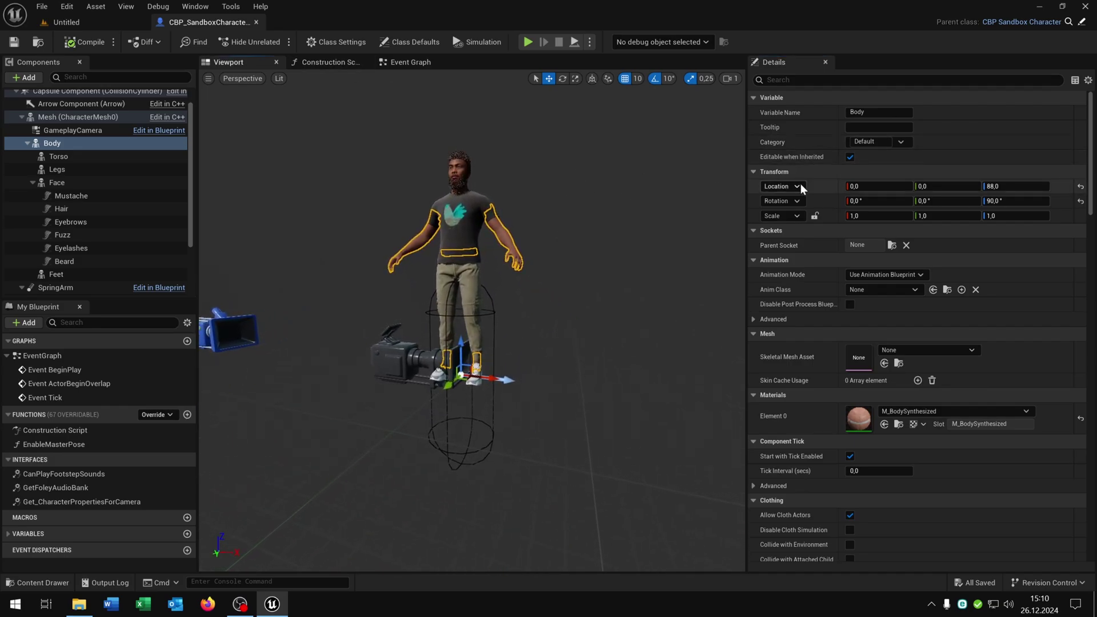
left_click(1081, 186)
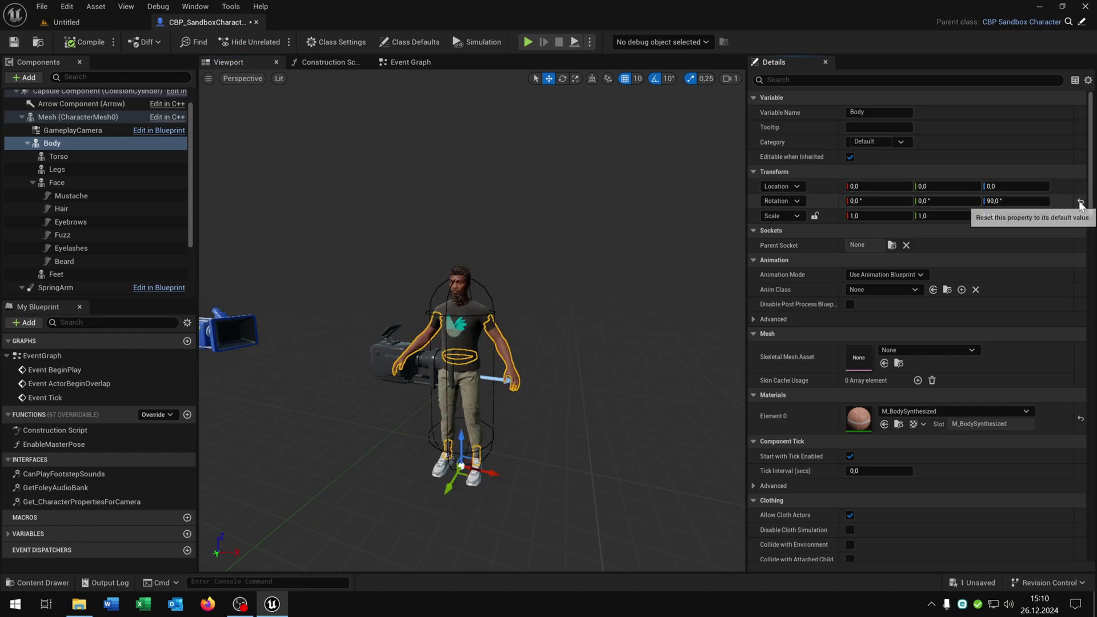
left_click(1080, 201)
right_click_drag(604, 294, 603, 294)
key("s")
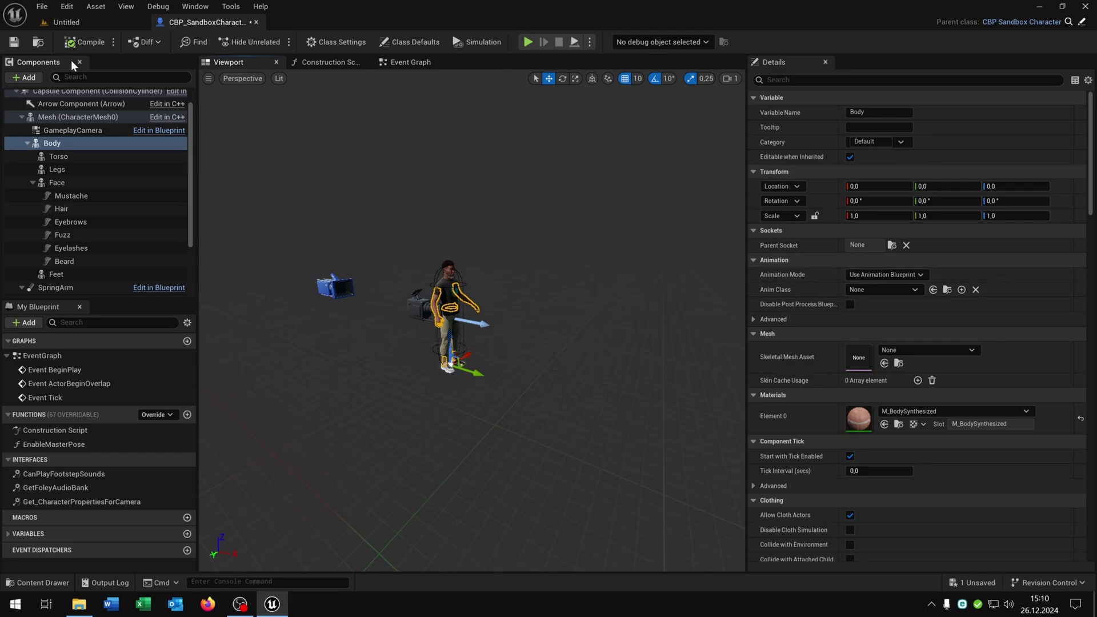
Assign ABP_GenericRetarget from Blueprints/RetargetedCharacters as the Body component's Anim Class, and save the blueprint.
left_click(89, 25)
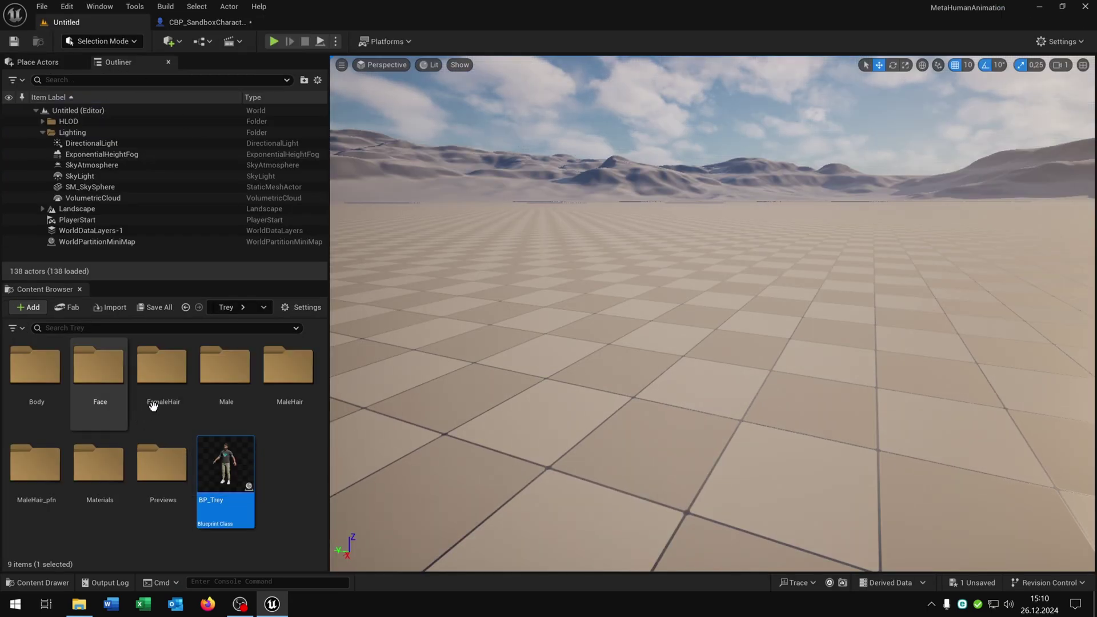
left_click(185, 307)
left_click(185, 307)
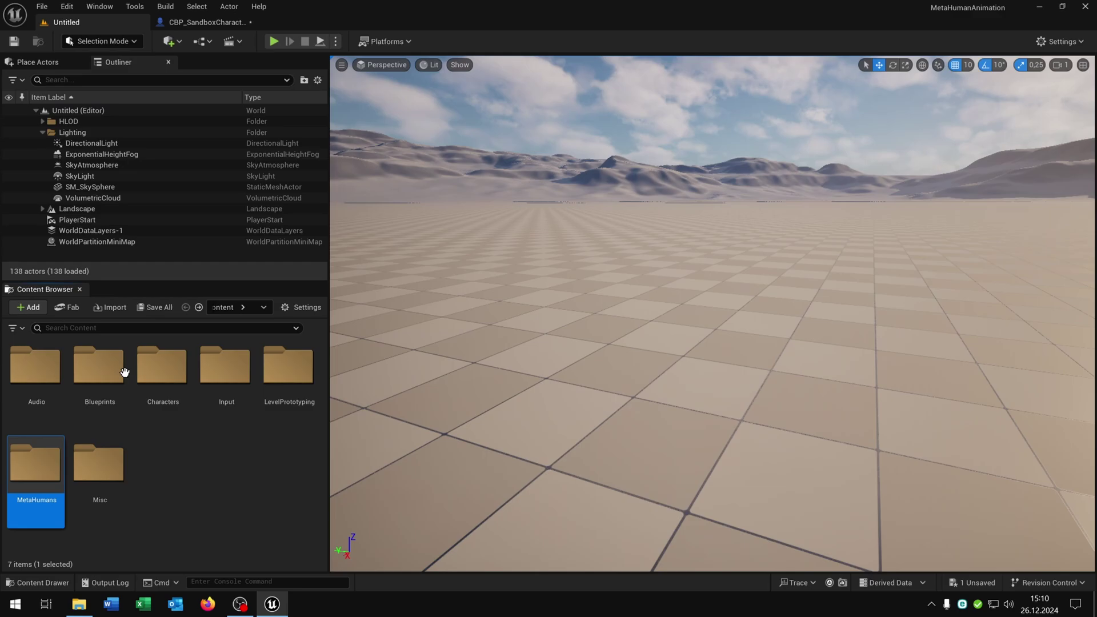
double_click(102, 379)
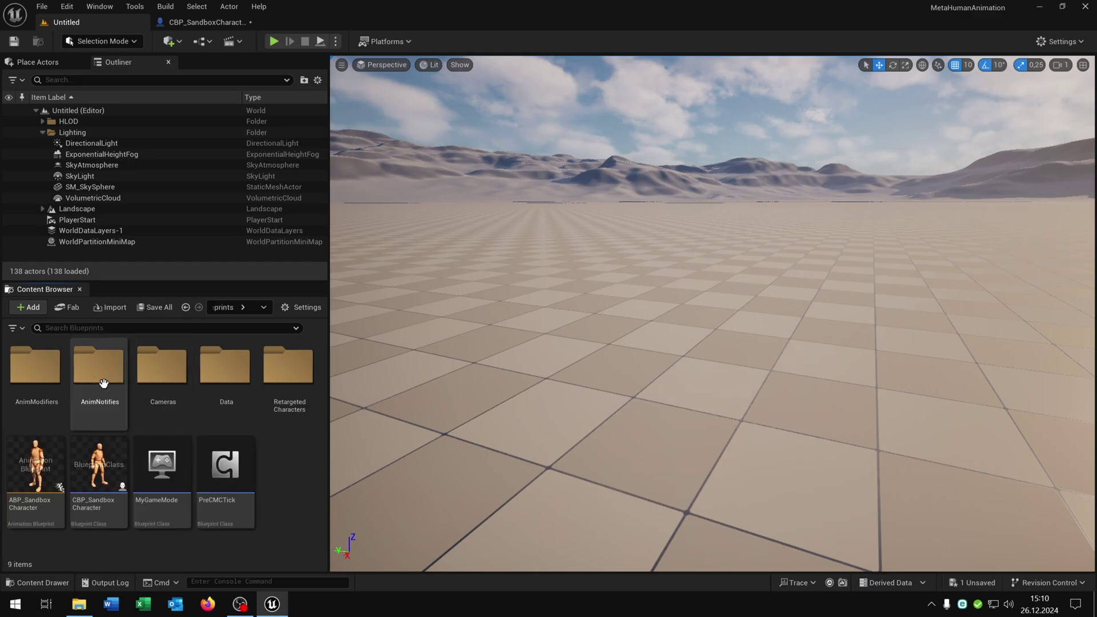
double_click(293, 383)
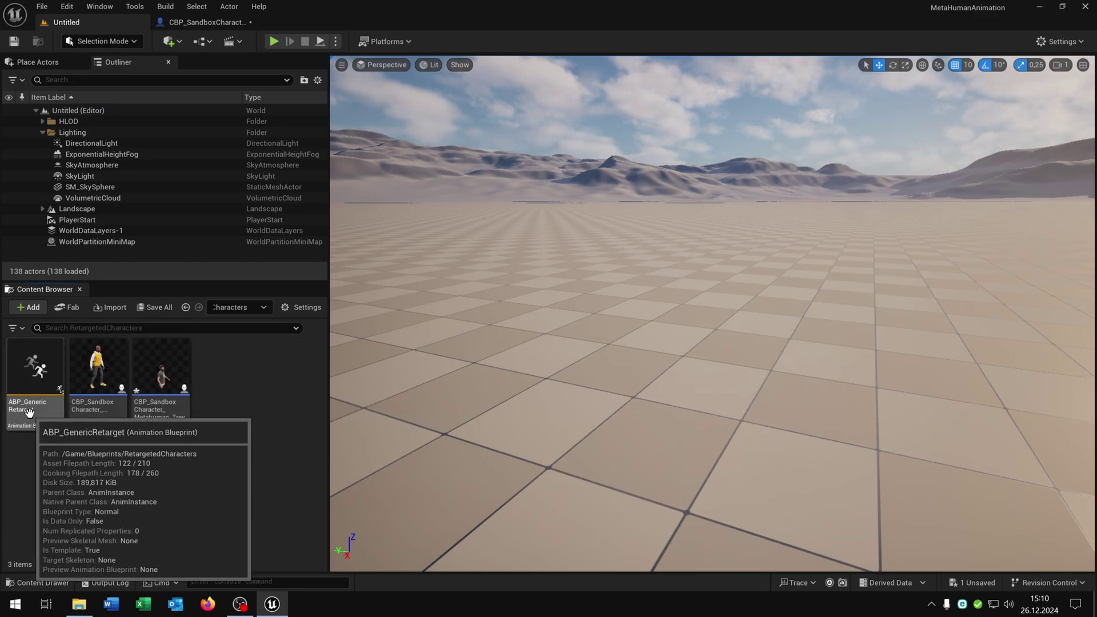
left_click(46, 417)
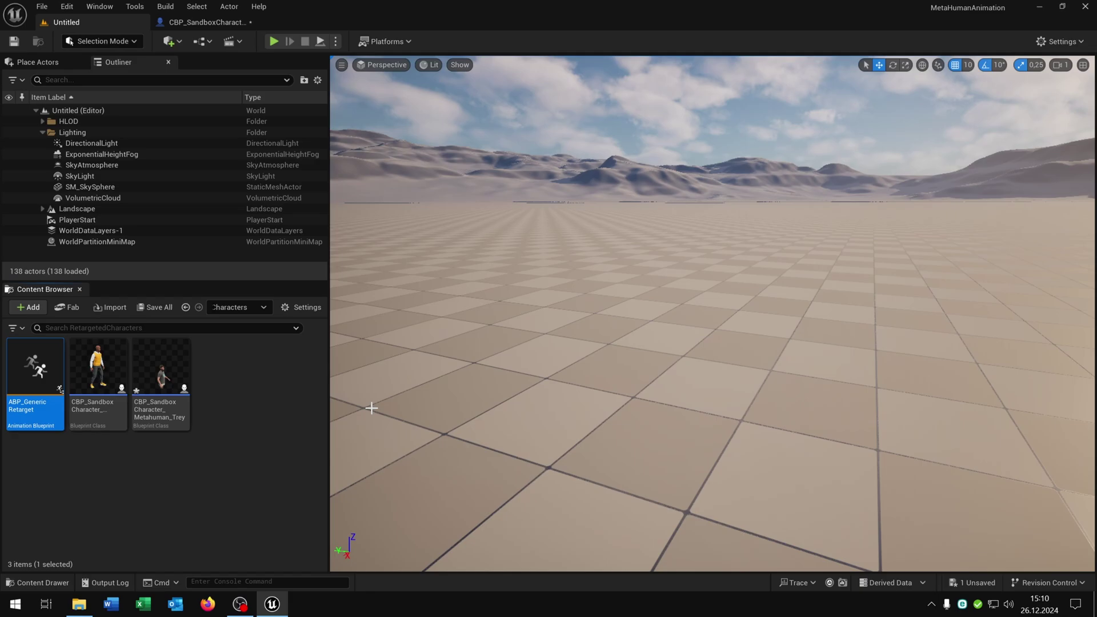
left_click(208, 22)
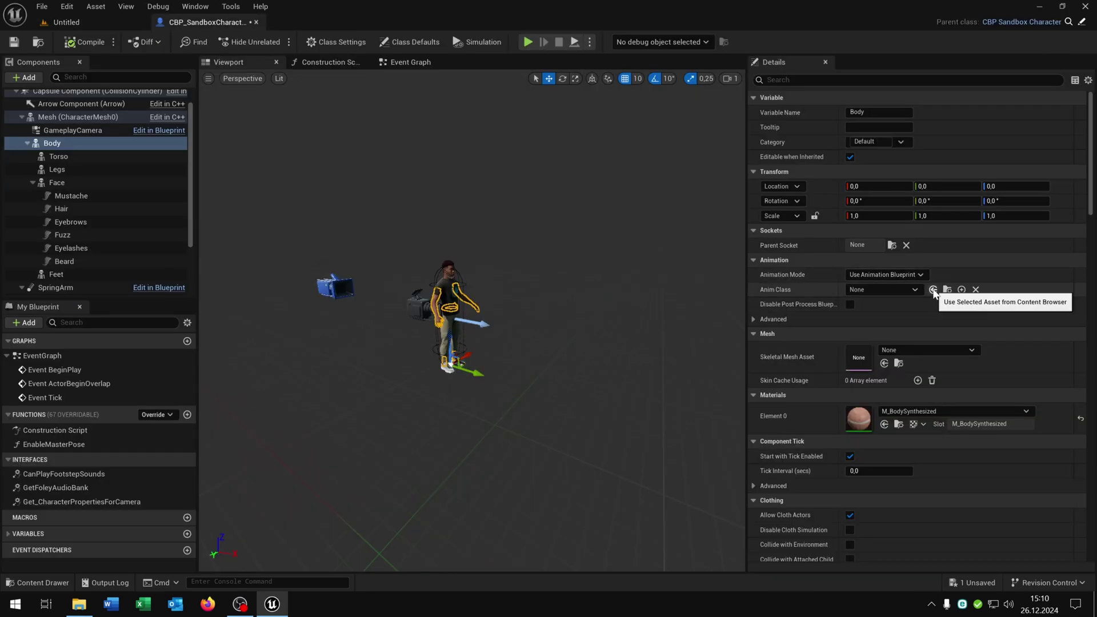
left_click(934, 290)
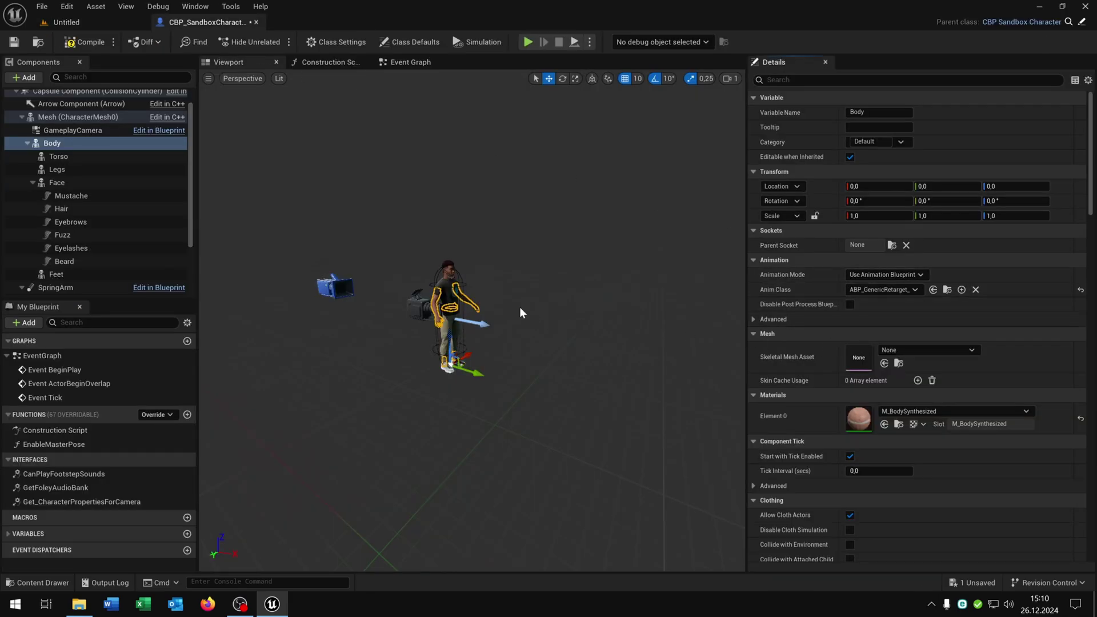
left_click(14, 45)
Place references to the Feet, Legs and Torso components beside the three Enable Master Pose nodes in the Construction Script.
left_click(337, 63)
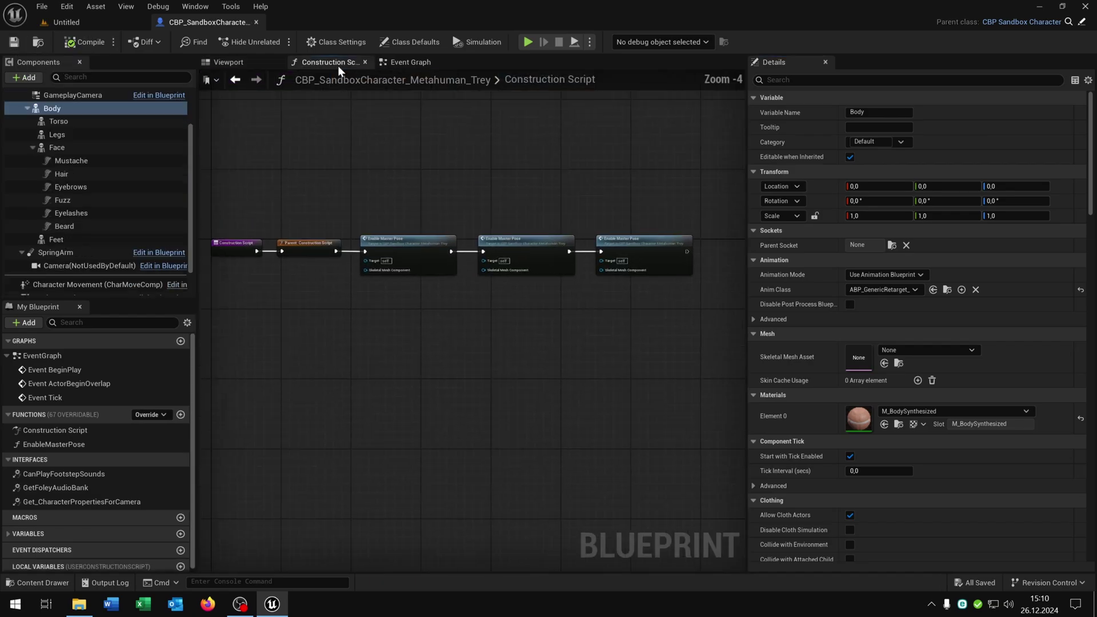
left_click(826, 62)
scroll(543, 362, "up", 4)
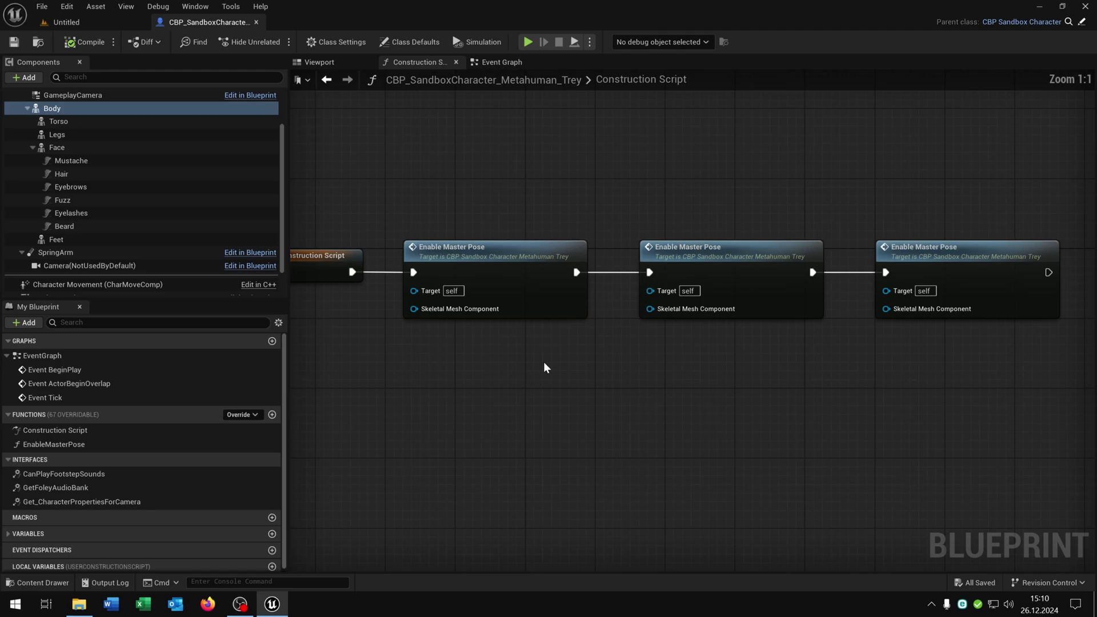
right_click_drag(492, 363, 568, 346)
left_click_drag(108, 238, 375, 302)
left_click_drag(57, 134, 636, 311)
right_click_drag(793, 392, 622, 397)
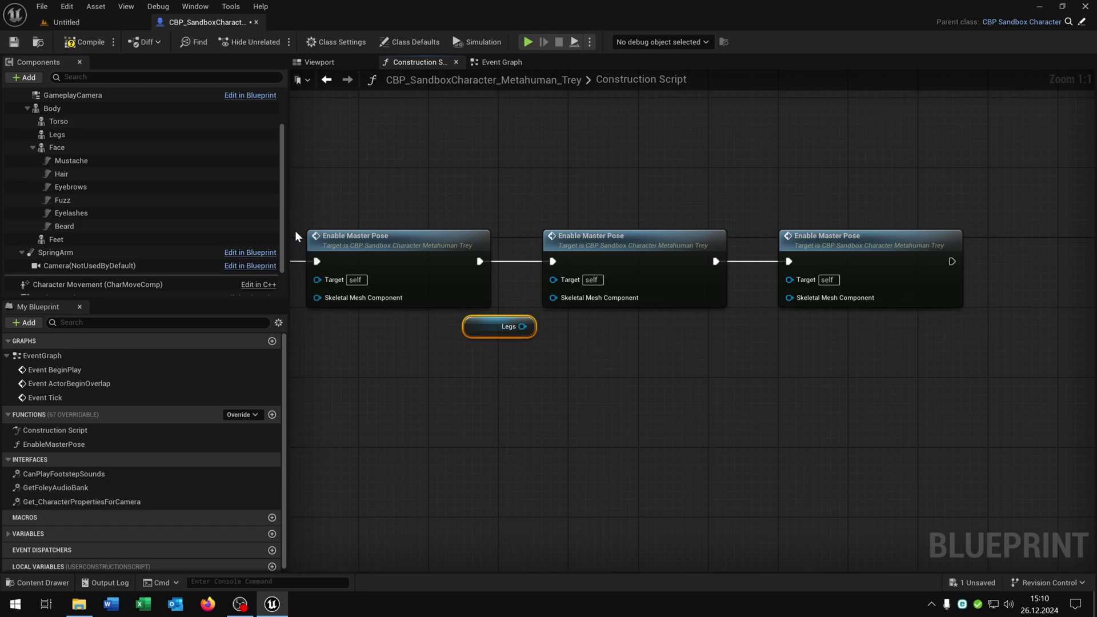
left_click_drag(57, 121, 756, 351)
right_click_drag(682, 355, 796, 355)
Connect Feet, Legs and Torso each to the Skeletal Mesh Component input of its Enable Master Pose node, and save.
left_click_drag(373, 313, 430, 292)
left_click_drag(635, 322, 666, 292)
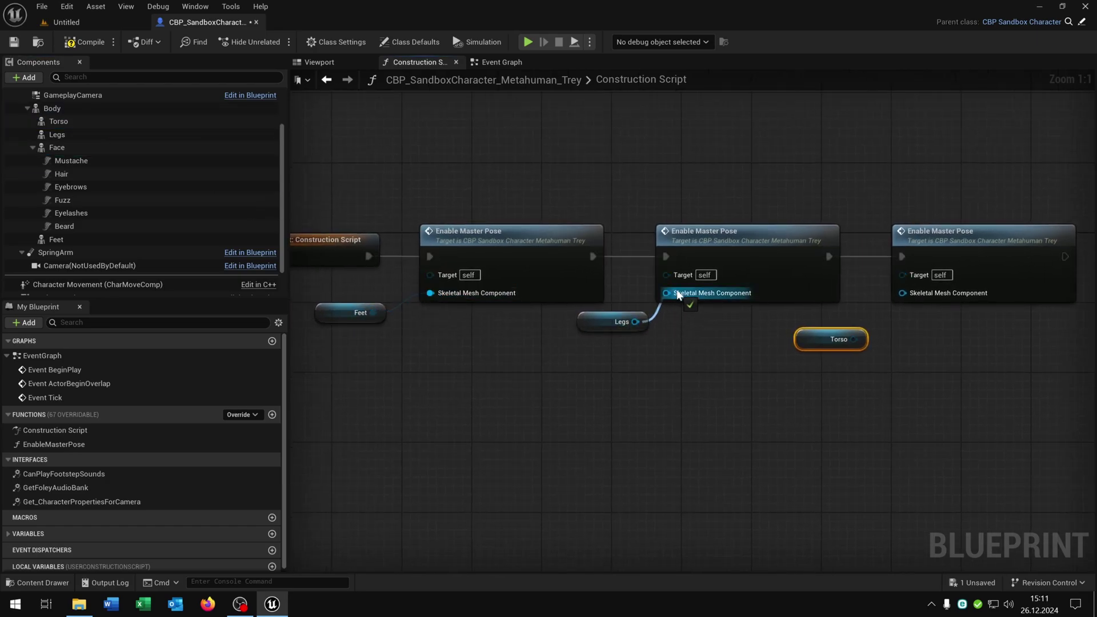
left_click_drag(854, 339, 903, 292)
right_click_drag(945, 382, 838, 380)
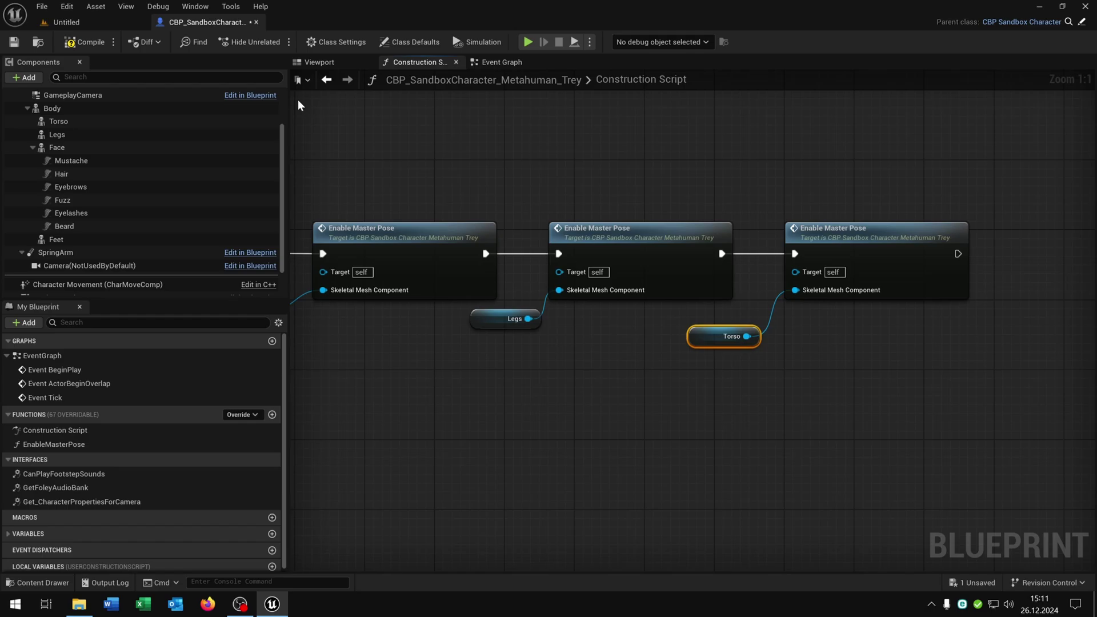
left_click(16, 40)
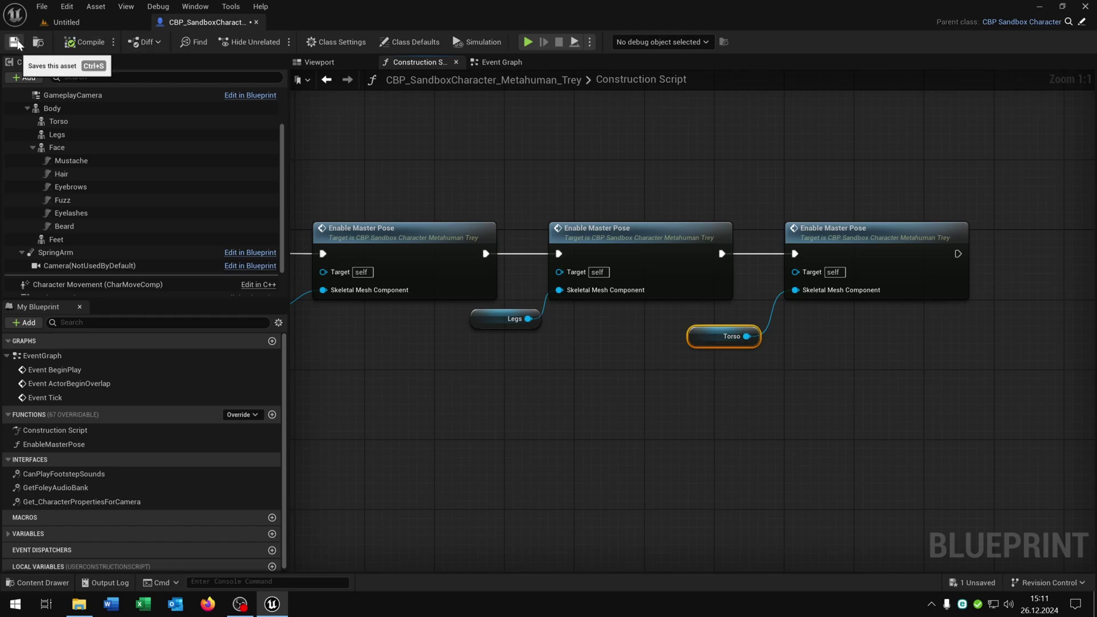
In the EnableMasterPose function, connect a Body reference to New Leader Bone Component of Set Leader Pose Component, save, and close the function.
double_click(70, 445)
scroll(834, 377, "up", 2)
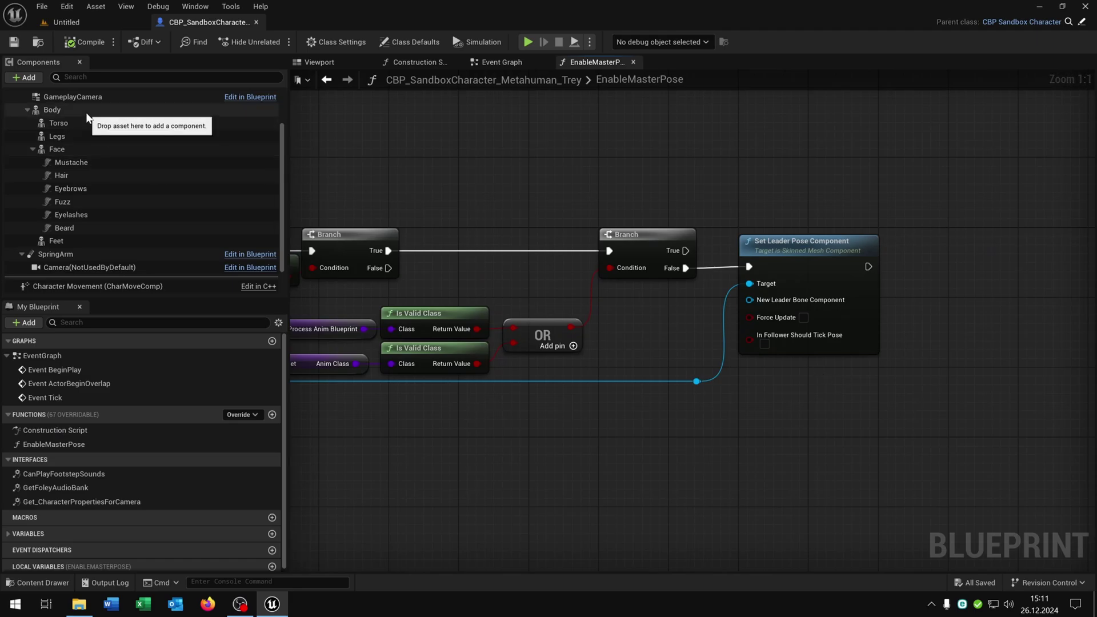
left_click_drag(87, 114, 539, 291)
left_click_drag(619, 315, 789, 302)
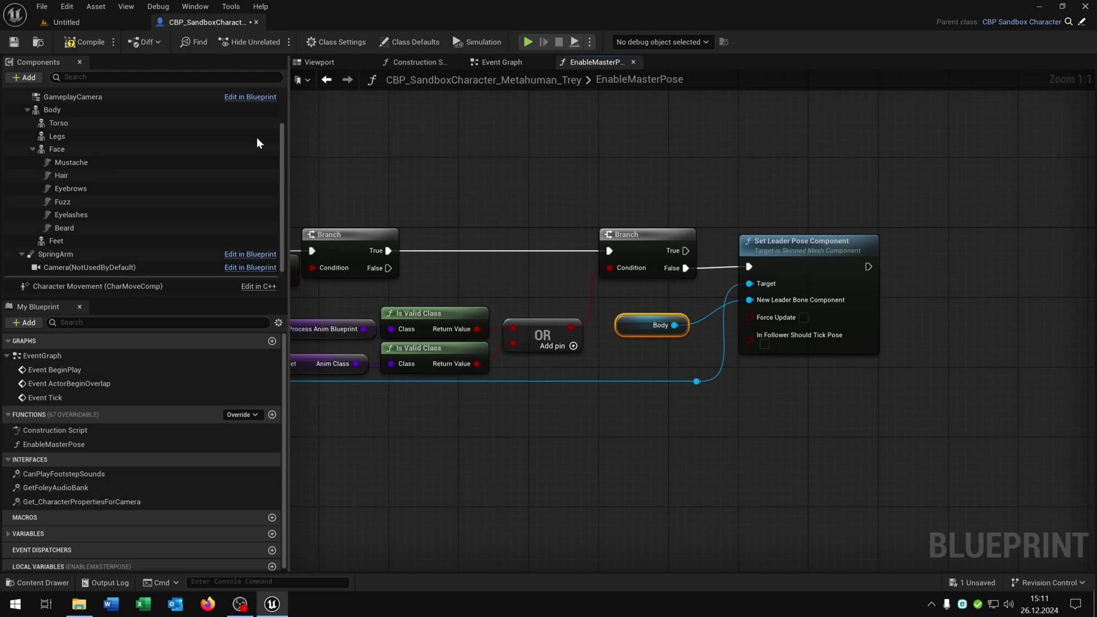
left_click(15, 43)
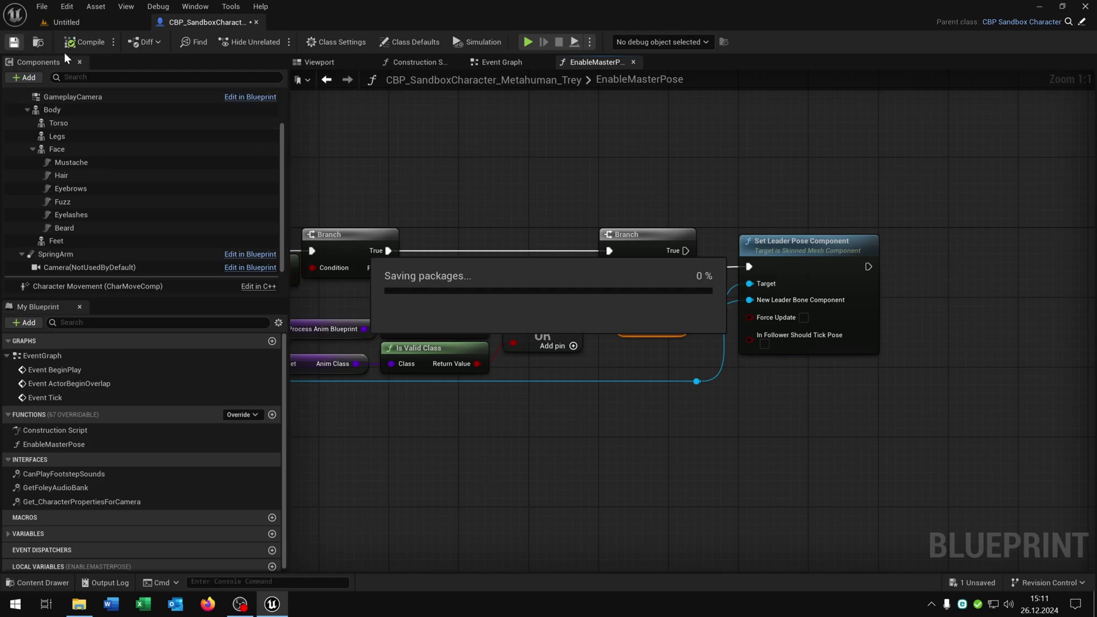
left_click(633, 62)
Filter the Body component's details for "tag" and add one Component Tags element.
left_click(337, 63)
left_click(195, 6)
left_click(228, 58)
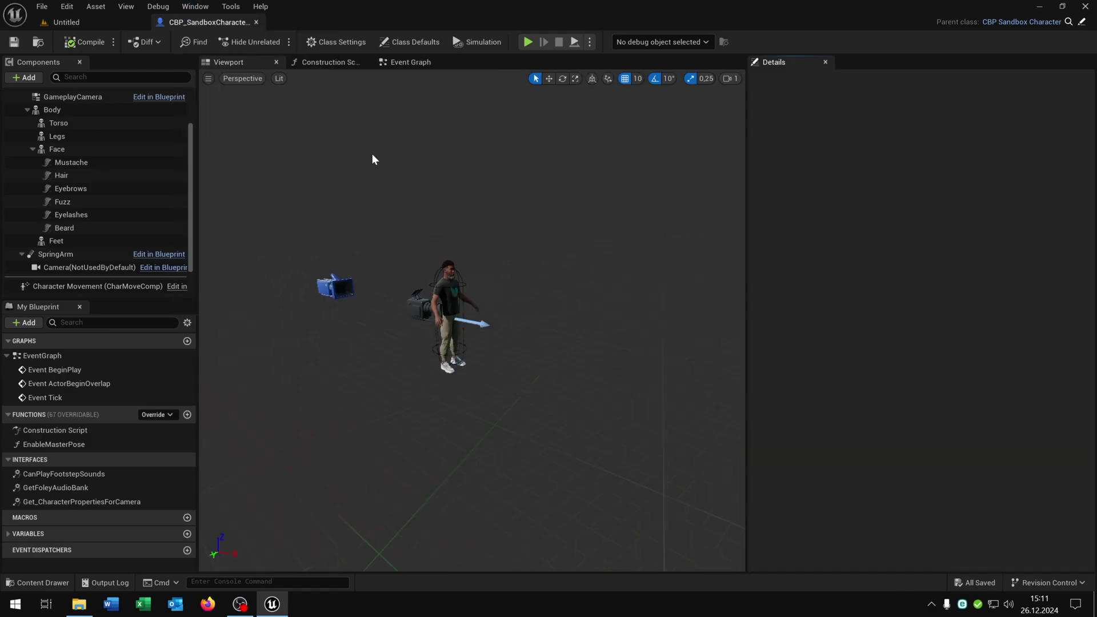
left_click(102, 110)
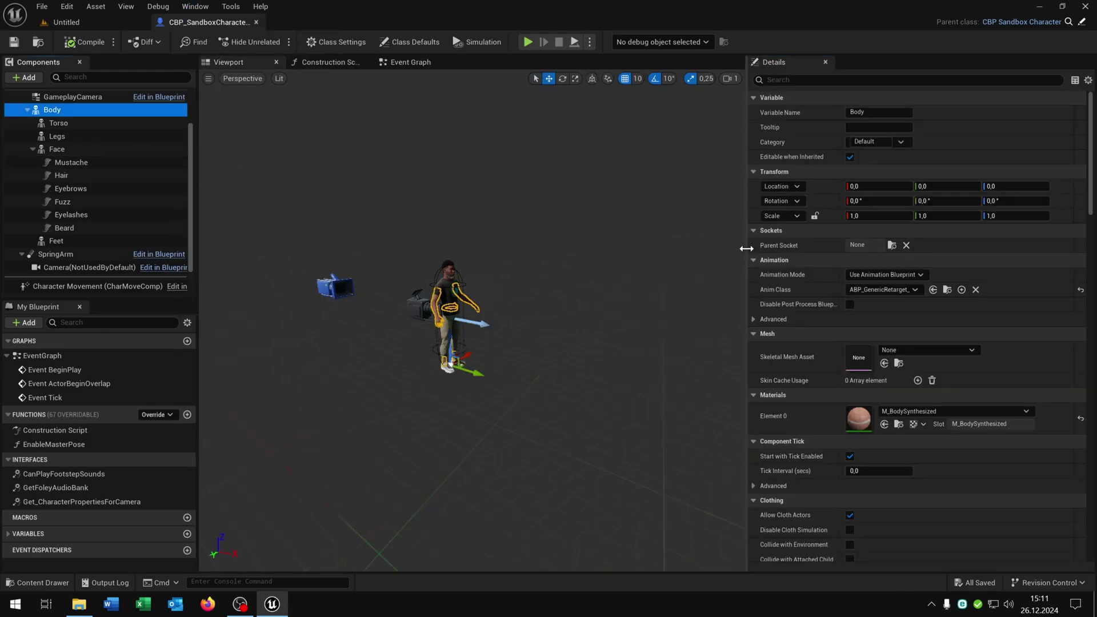
left_click(908, 80)
type("t")
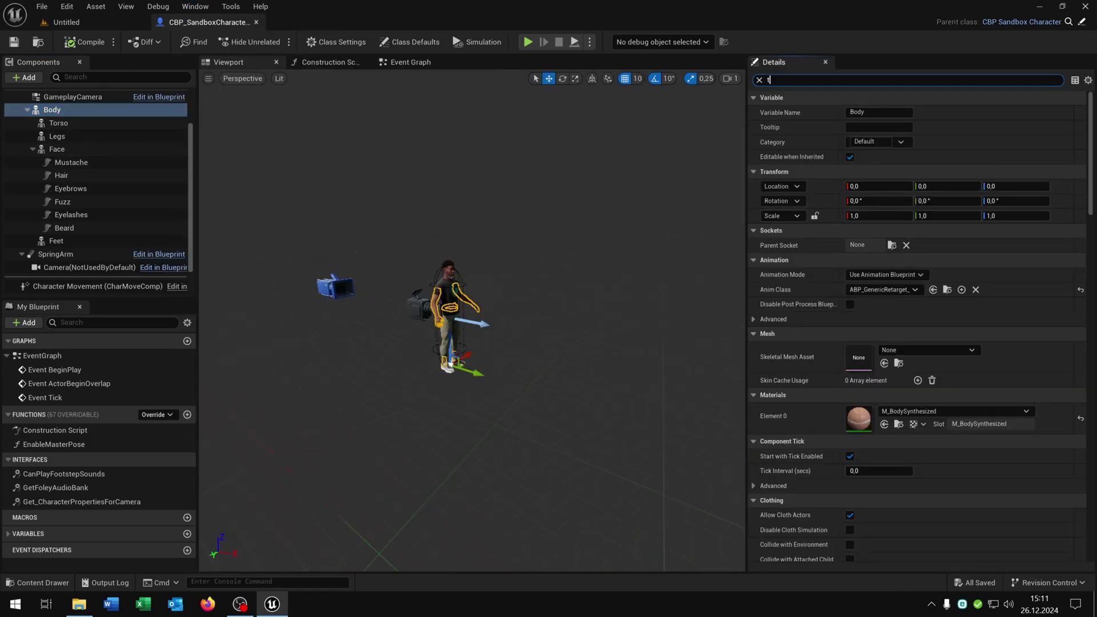
type("ag")
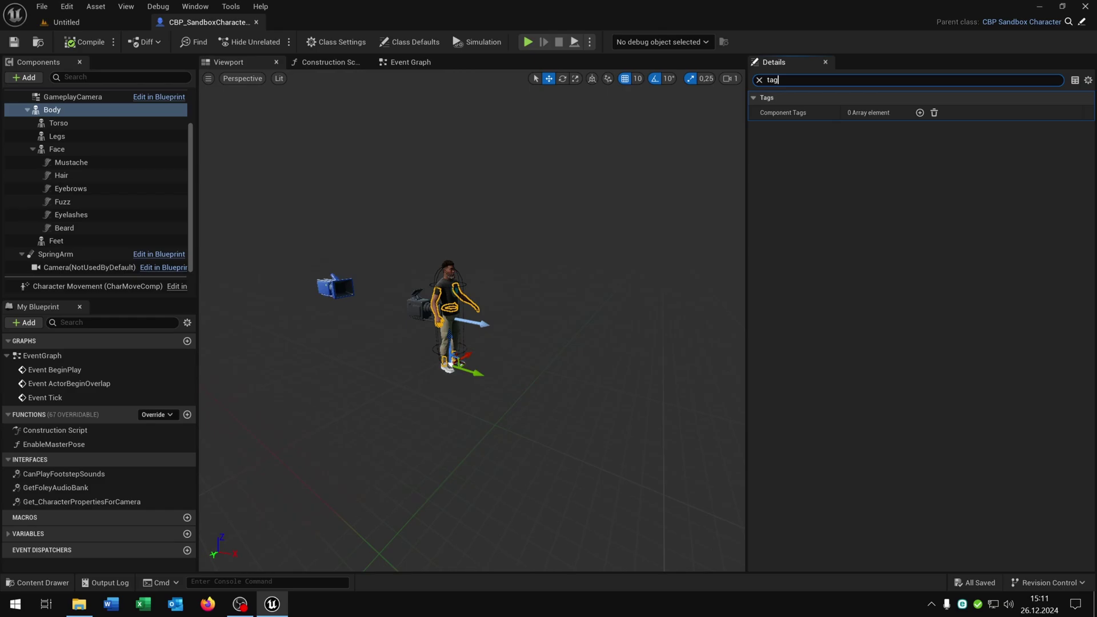
left_click(920, 113)
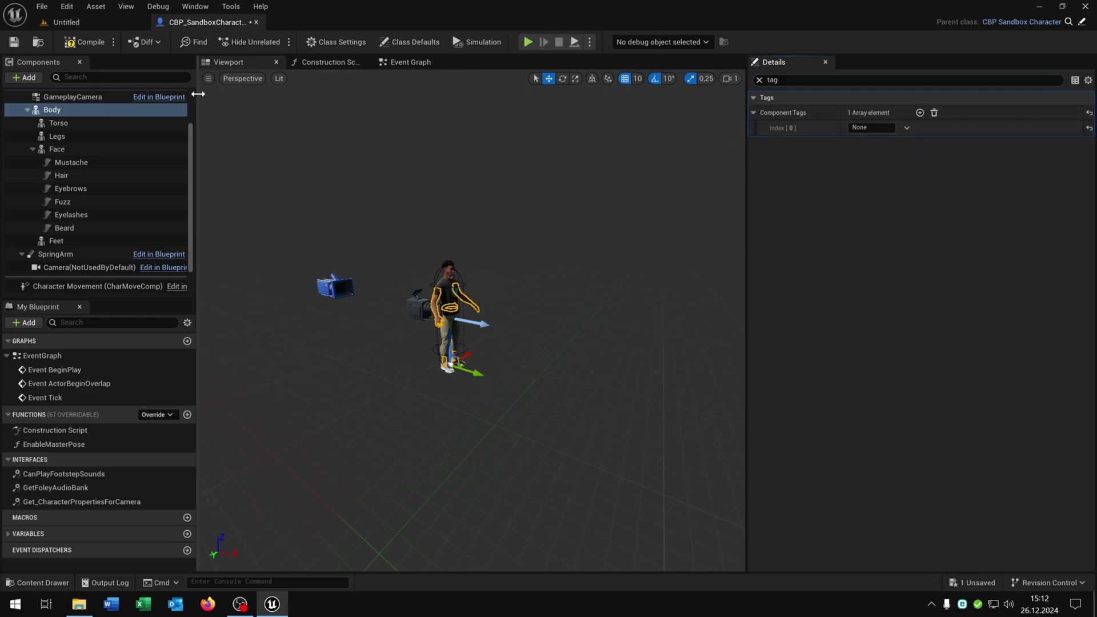
Copy the Body tag RTG_UEFN_to_Metahuman_nrw from CBP_SandboxCharacter_Metahuman_Kellan into the new Body tag element of CBP_SandboxCharacter_Metahuman_Trey.
left_click(73, 22)
double_click(168, 371)
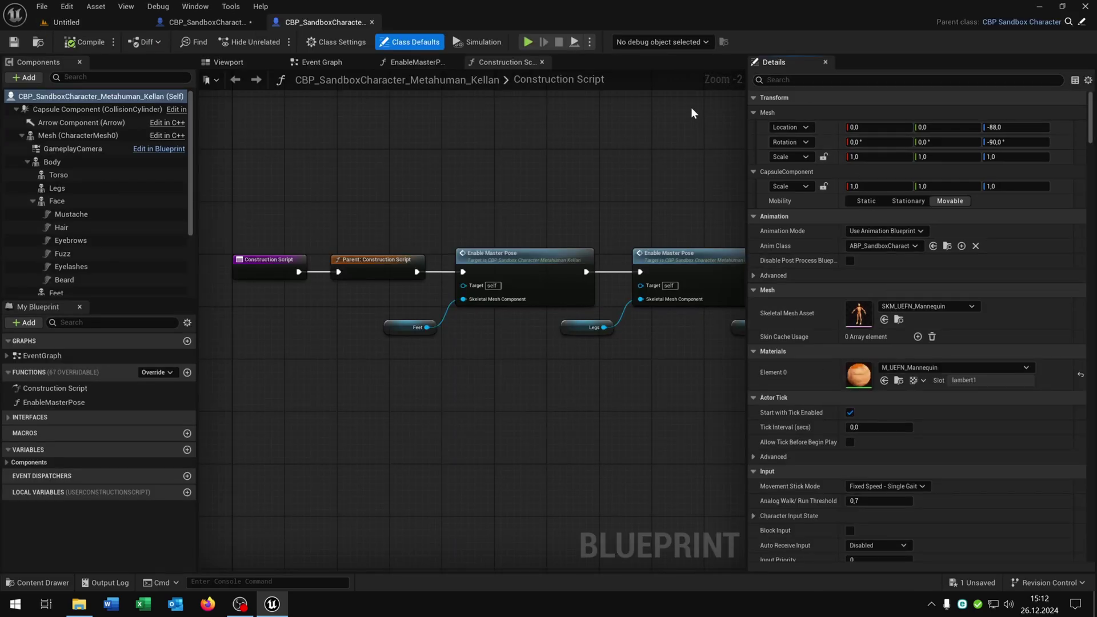
left_click(52, 161)
left_click(850, 80)
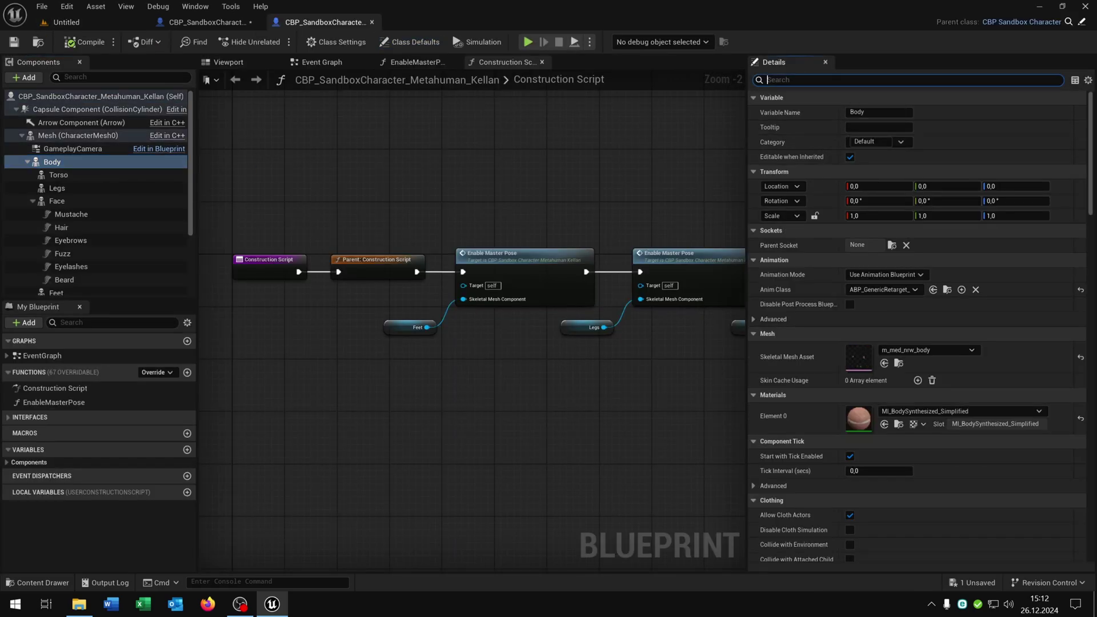
type("tag")
left_click(894, 127)
key("ctrl+c")
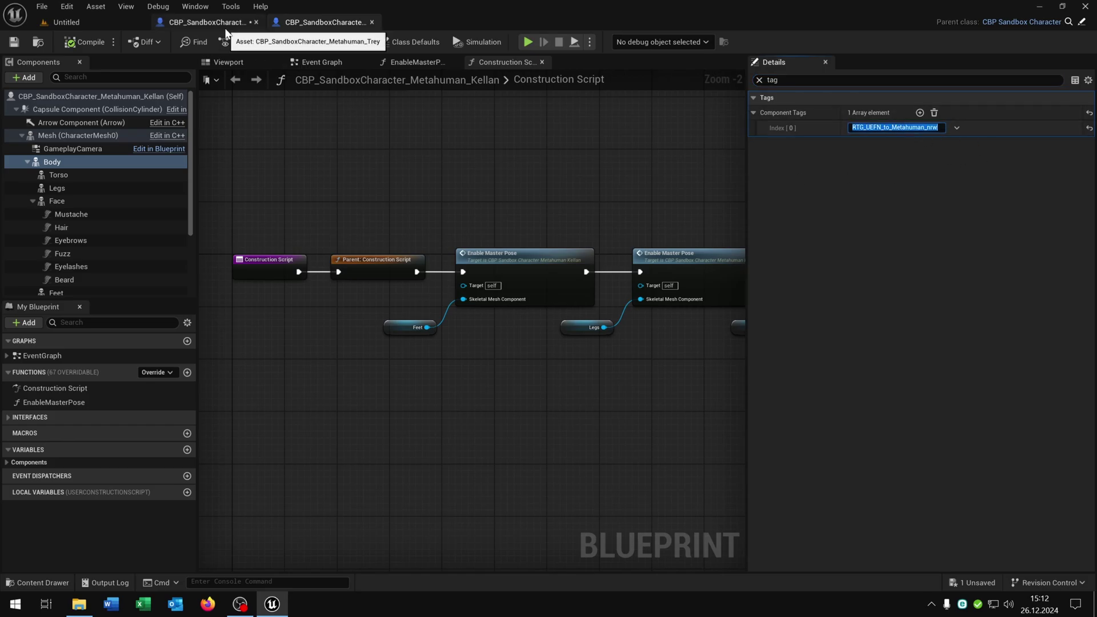
left_click(207, 22)
key("ctrl+v")
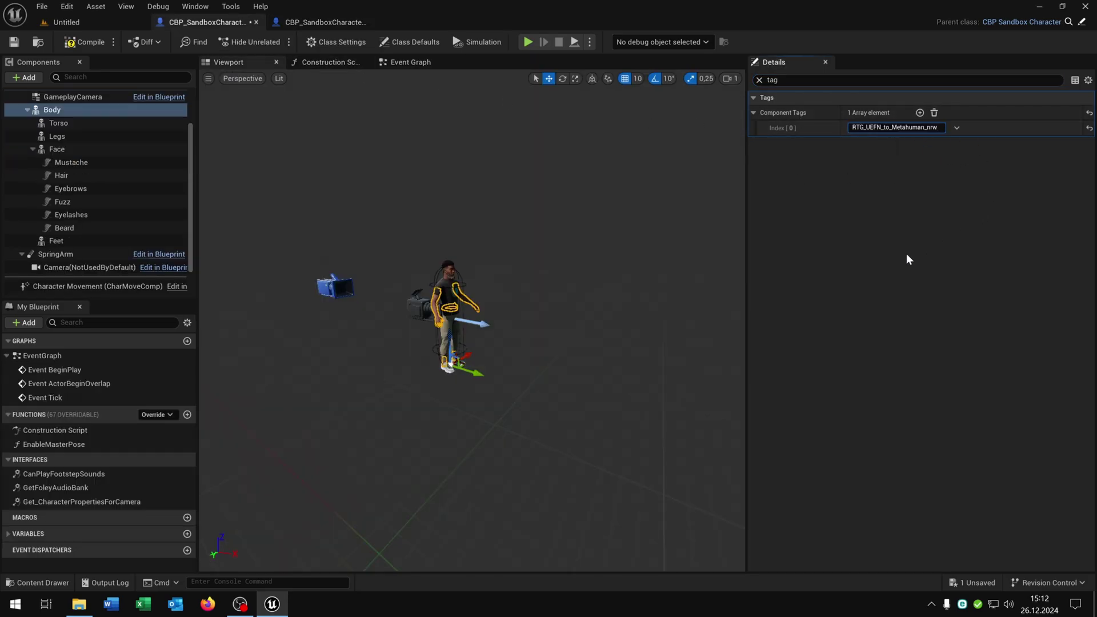
key("Return")
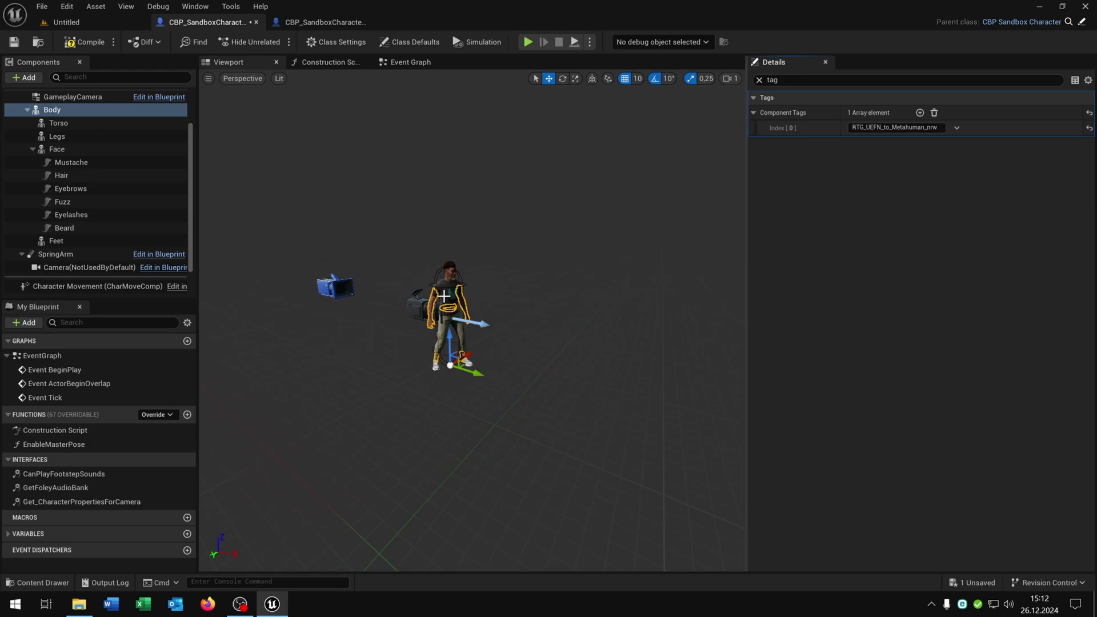
Compile and save CBP_SandboxCharacter_Metahuman_Trey, and close both open character blueprint editors.
scroll(436, 298, "up", 5)
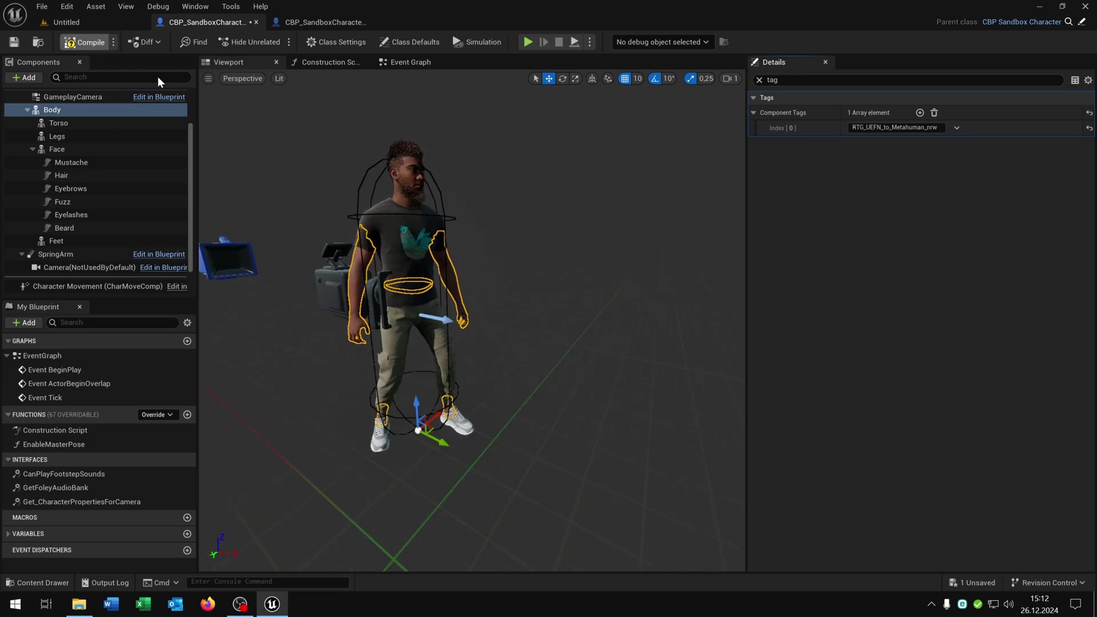
key("F7")
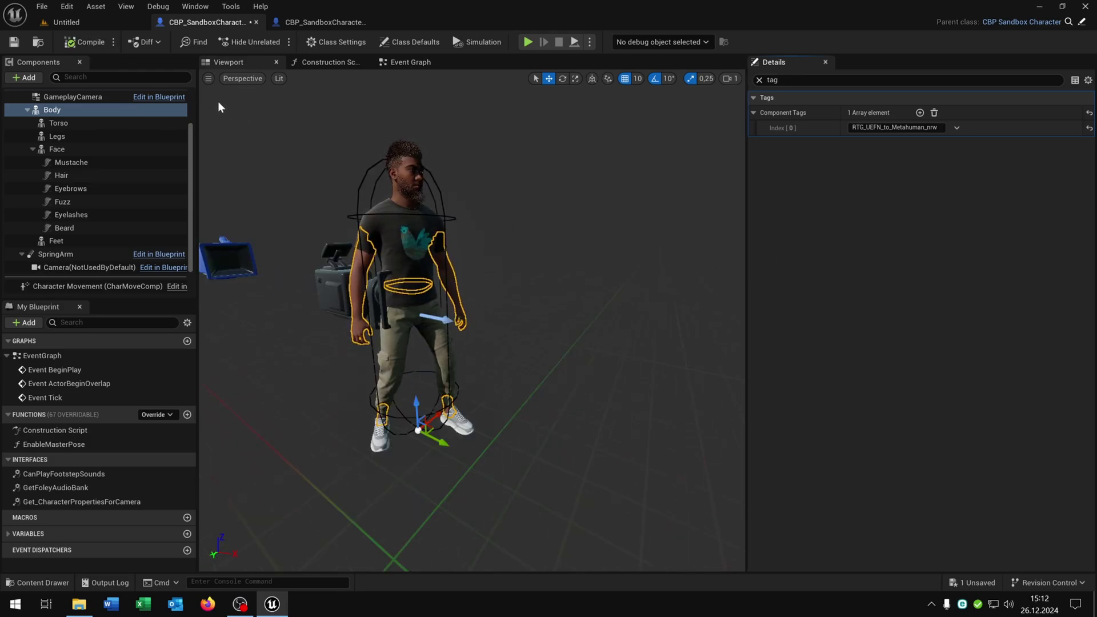
key("ctrl+s")
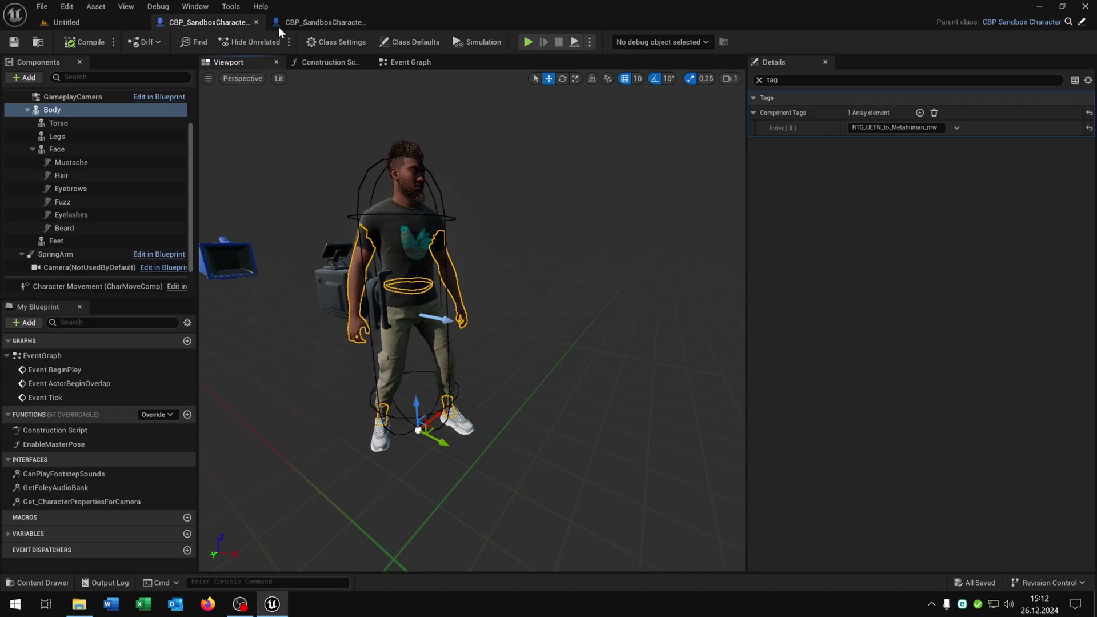
left_click(256, 22)
left_click(257, 22)
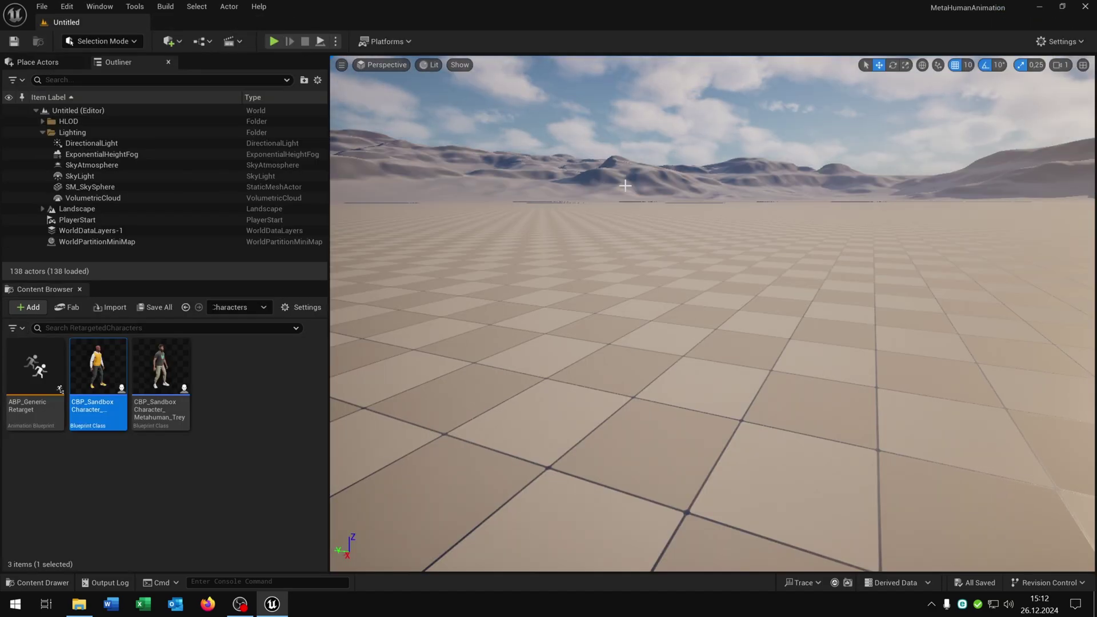
In the project's Maps & Modes settings, set Default Pawn Class to CBP_SandboxCharacter_Metahuman_Trey and close the settings.
left_click(1062, 42)
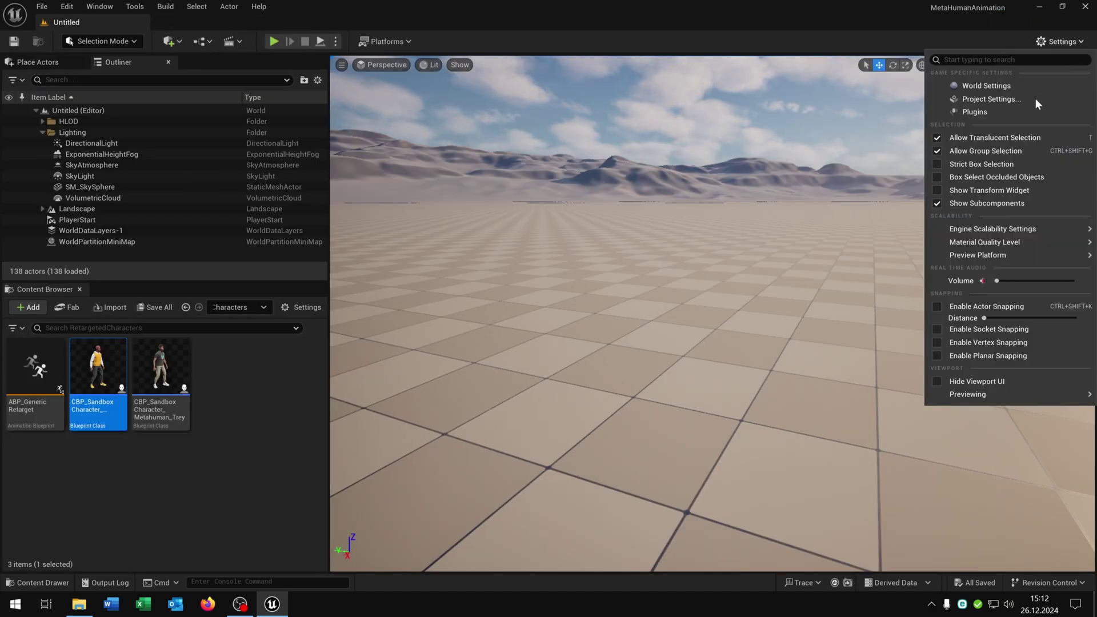
left_click(575, 191)
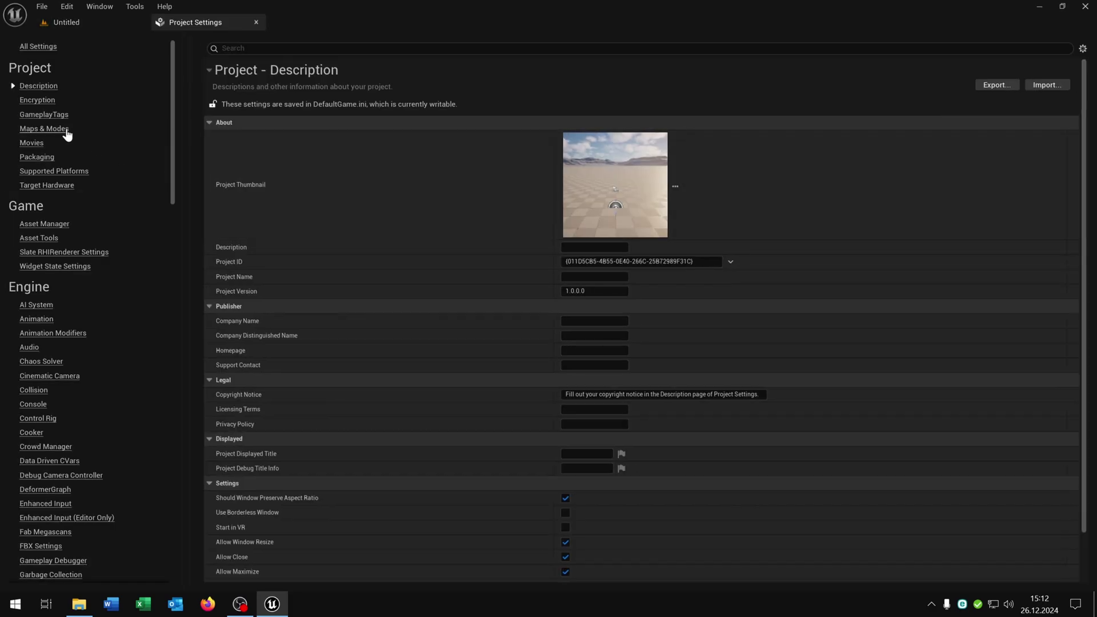
left_click(64, 130)
left_click(596, 168)
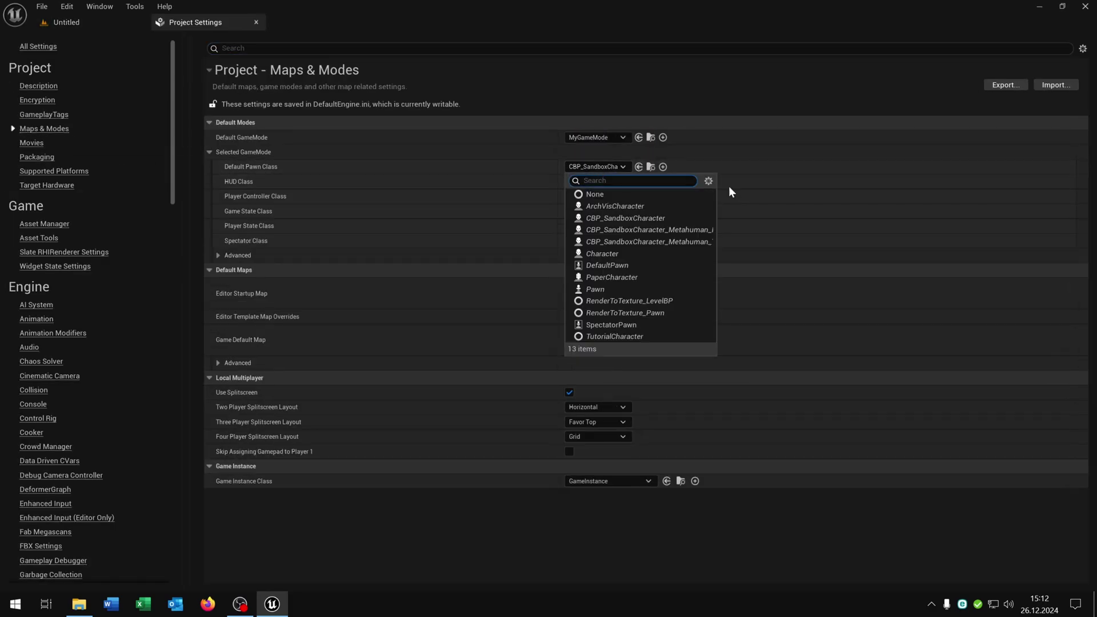
left_click(705, 244)
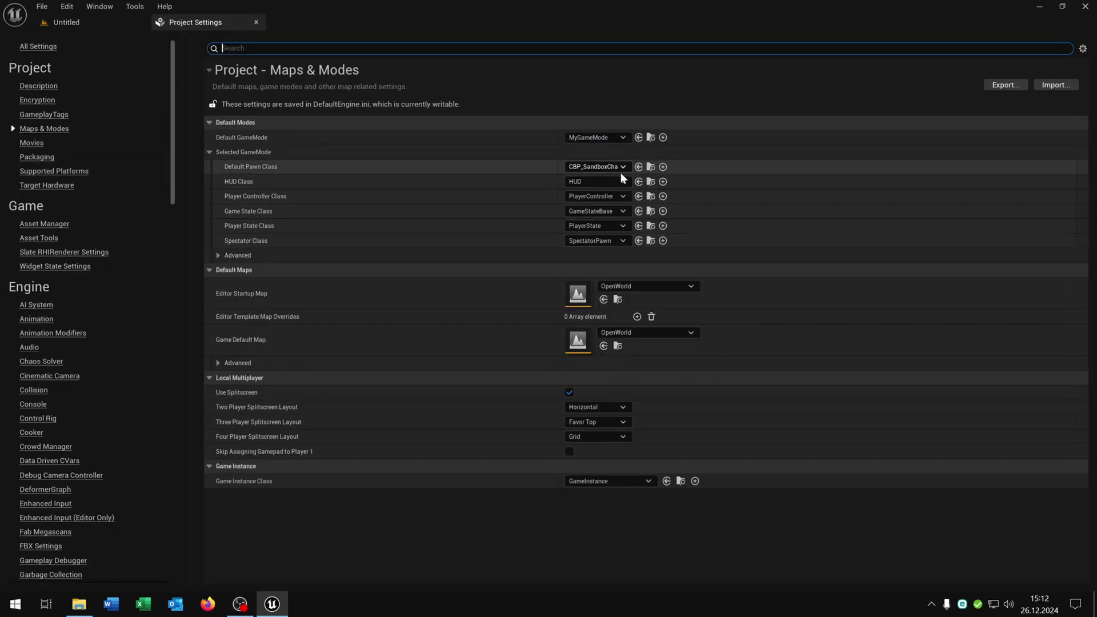
left_click(256, 23)
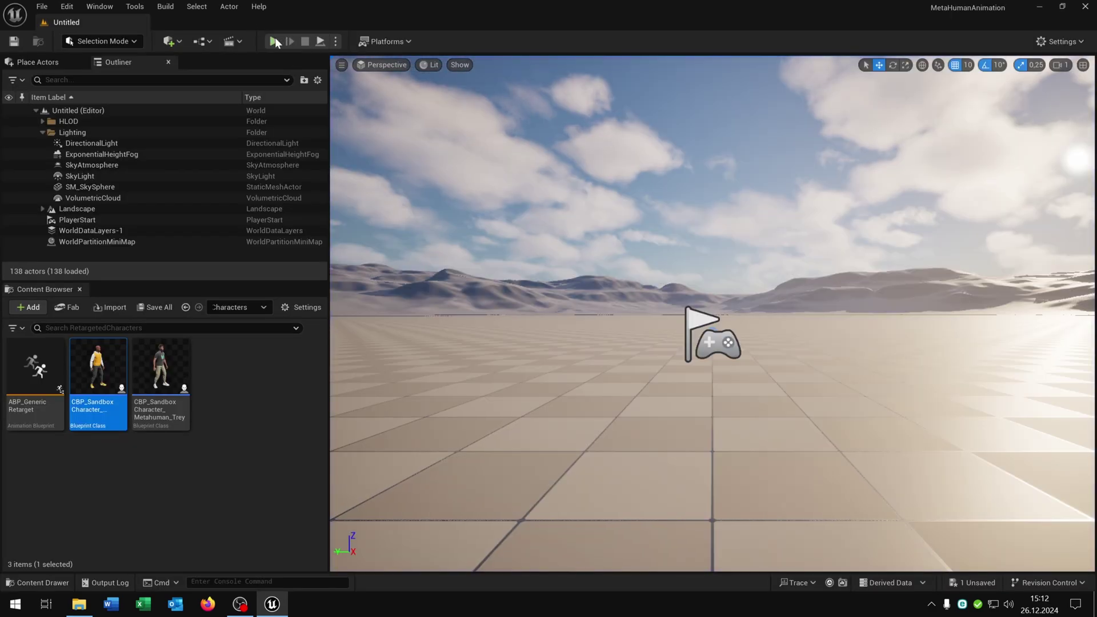
Play the level in the editor, test the Trey character's walking, running and jumping, and end the play session.
key("alt+p")
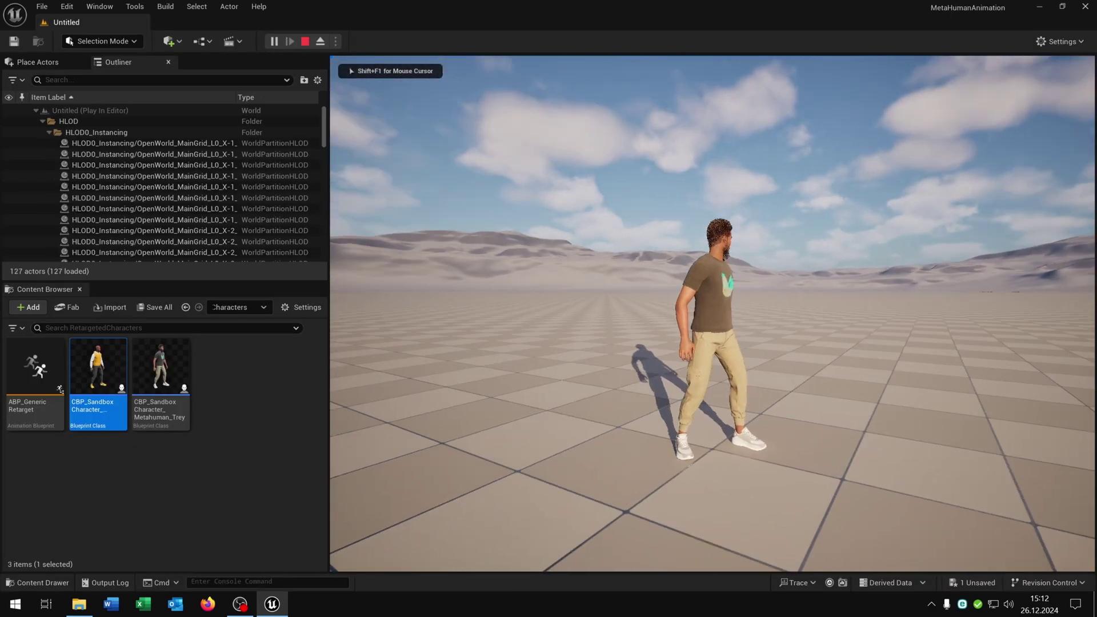
key("w")
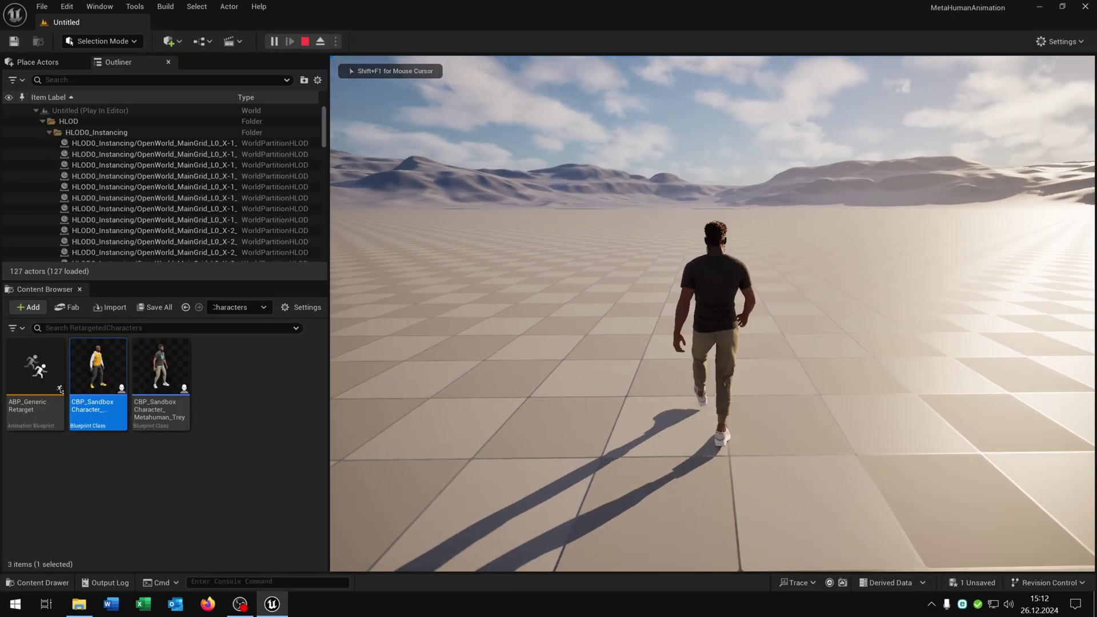
key("shift")
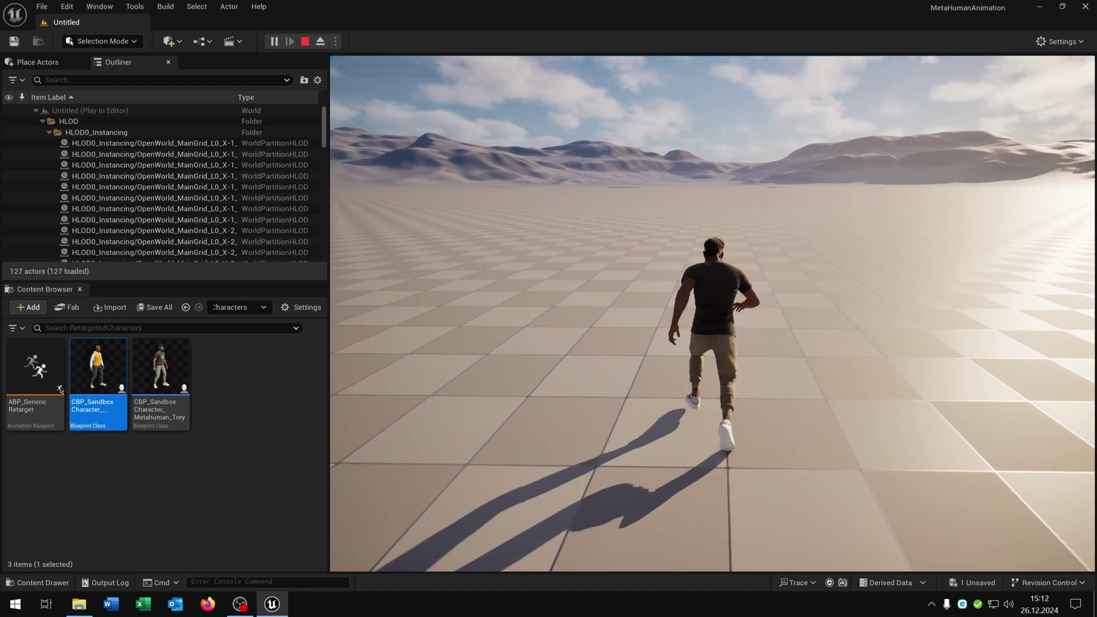
key("space")
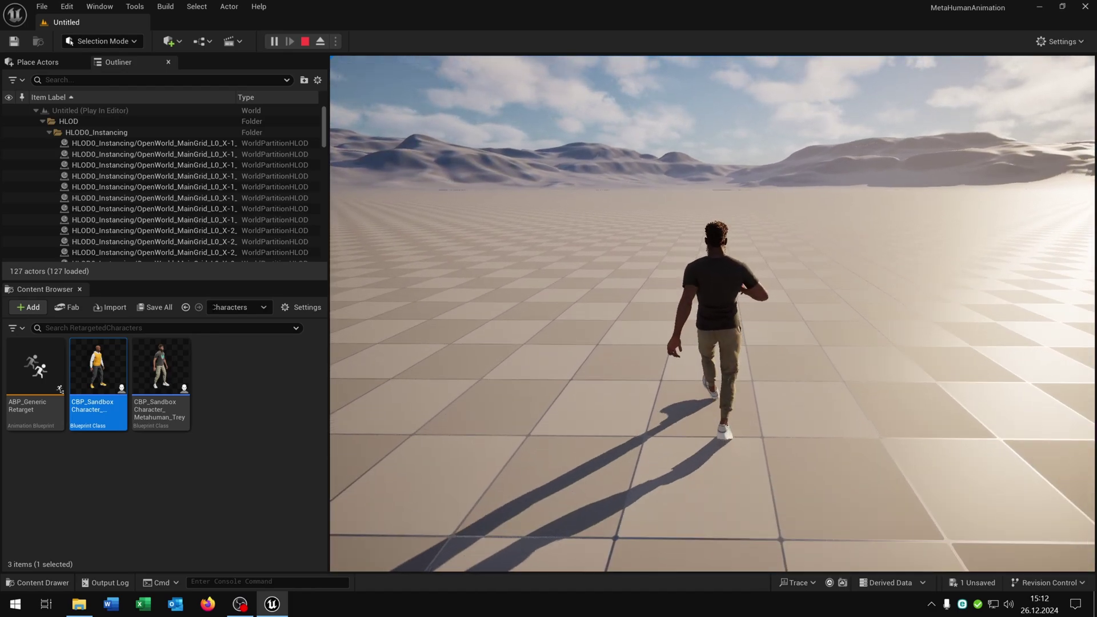
key("shift")
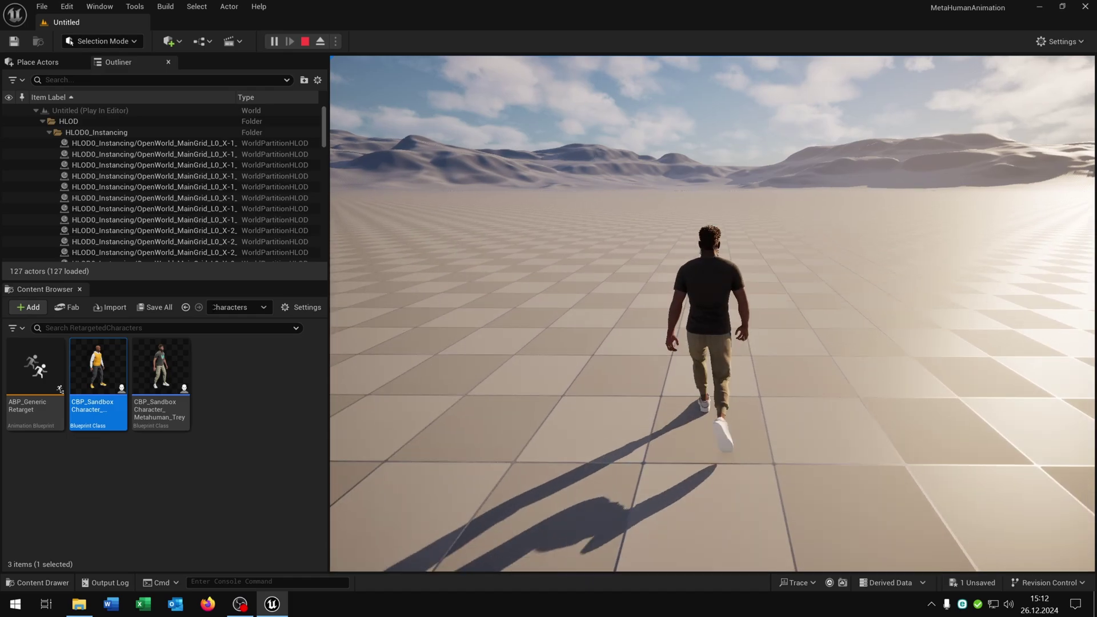
key("Escape")
Place a LevelBlock_Traversable from the LevelPrototyping content folder on the level's ground.
right_click_drag(712, 314, 741, 313)
left_click(186, 307)
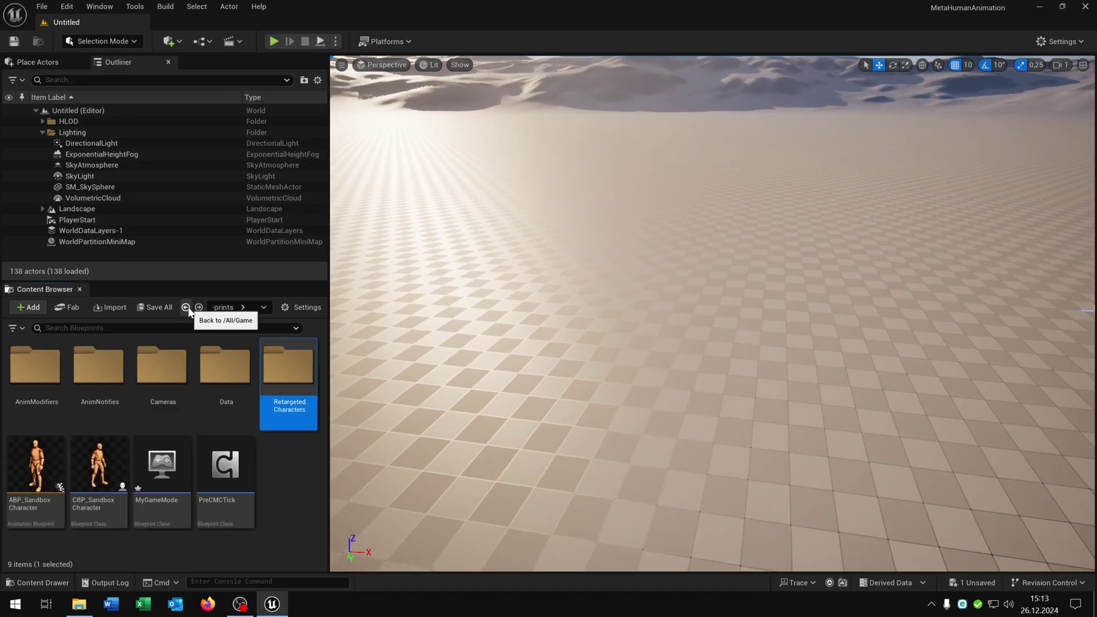
left_click(187, 307)
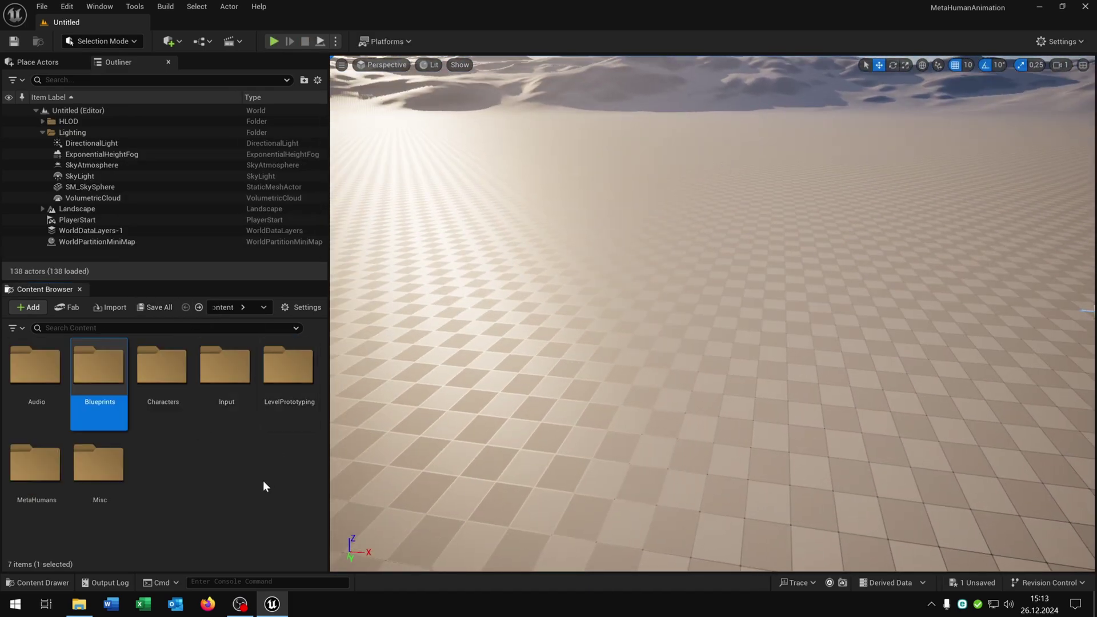
double_click(294, 388)
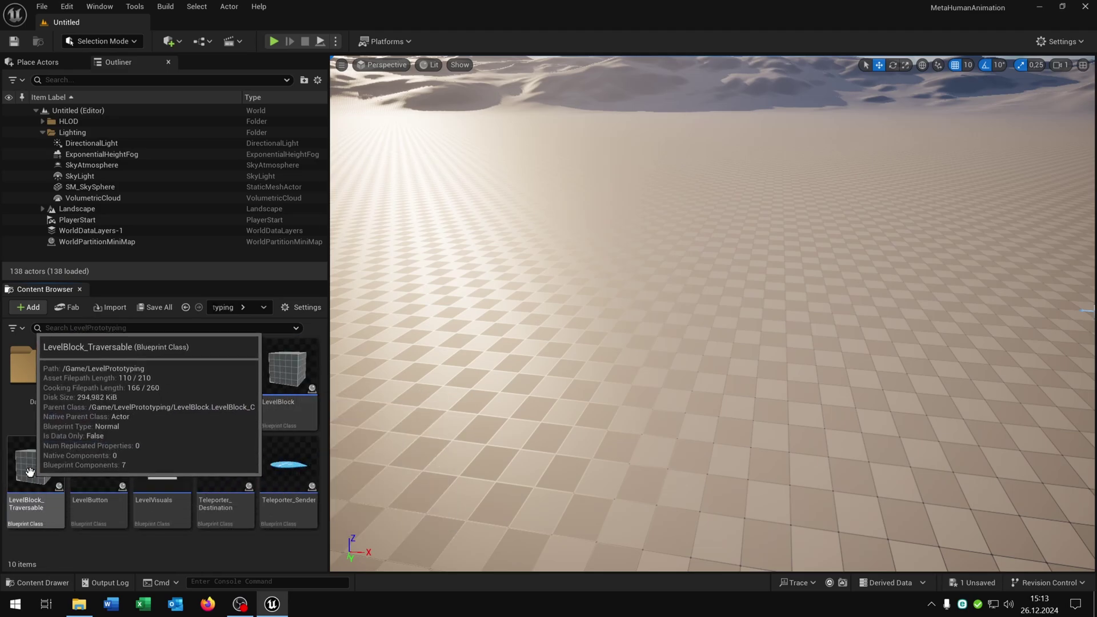
left_click_drag(38, 507, 566, 327)
key("w")
right_click_drag(706, 344, 688, 294)
Rotate the LevelBlock_Traversable about its vertical axis and scale it into a long, narrow wall 1 m high.
left_click_drag(622, 287, 658, 288)
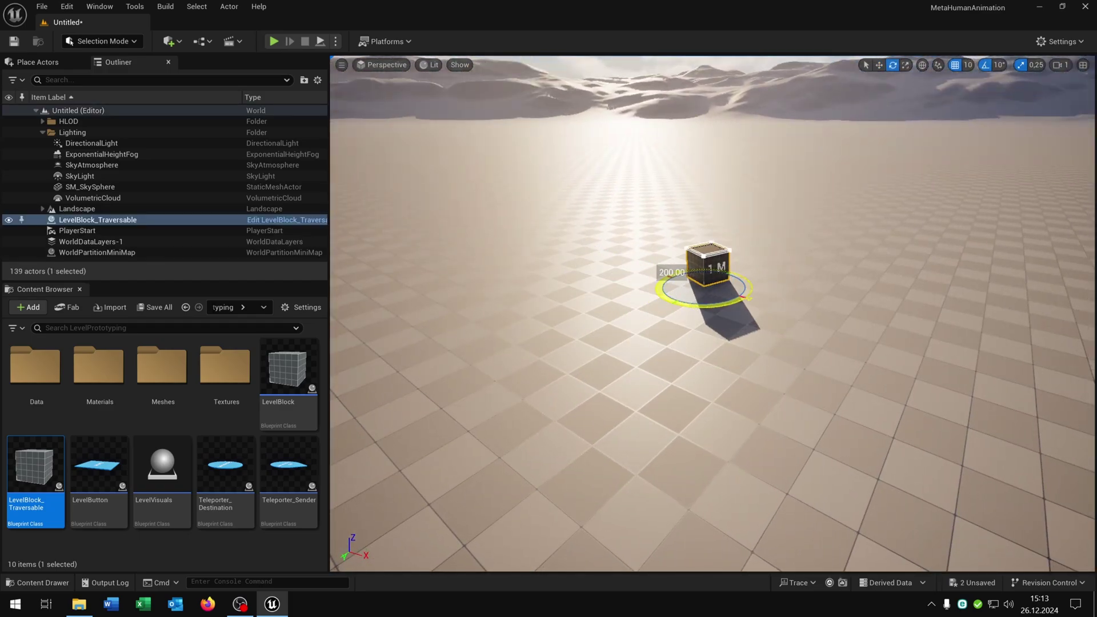
key("e")
right_click_drag(861, 340, 761, 338)
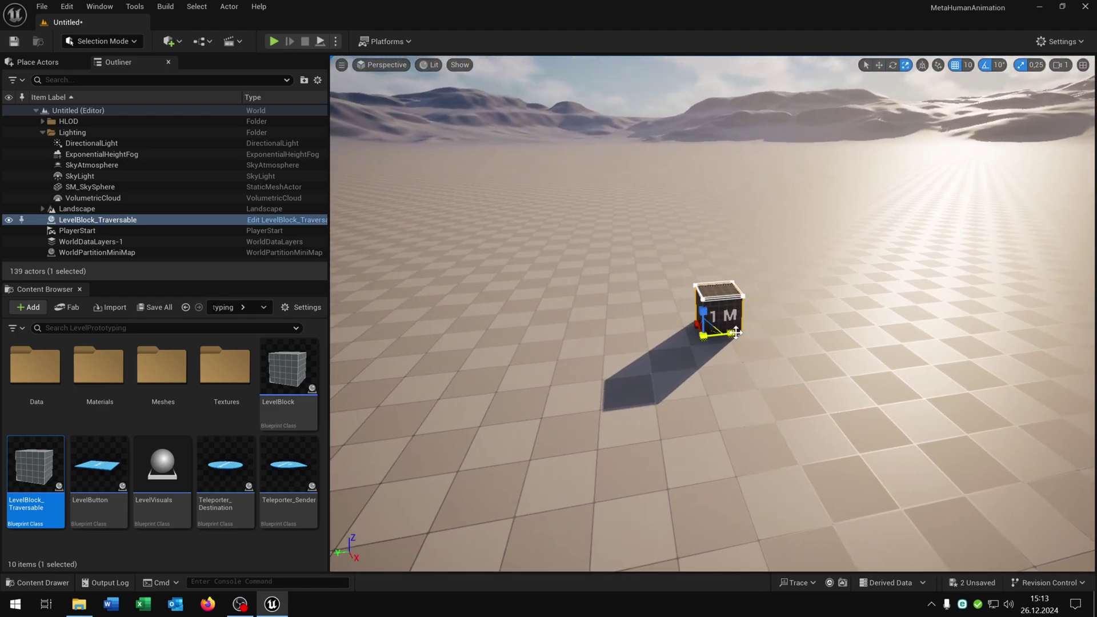
left_click_drag(736, 333, 788, 329)
key("w")
right_click_drag(783, 322, 810, 343)
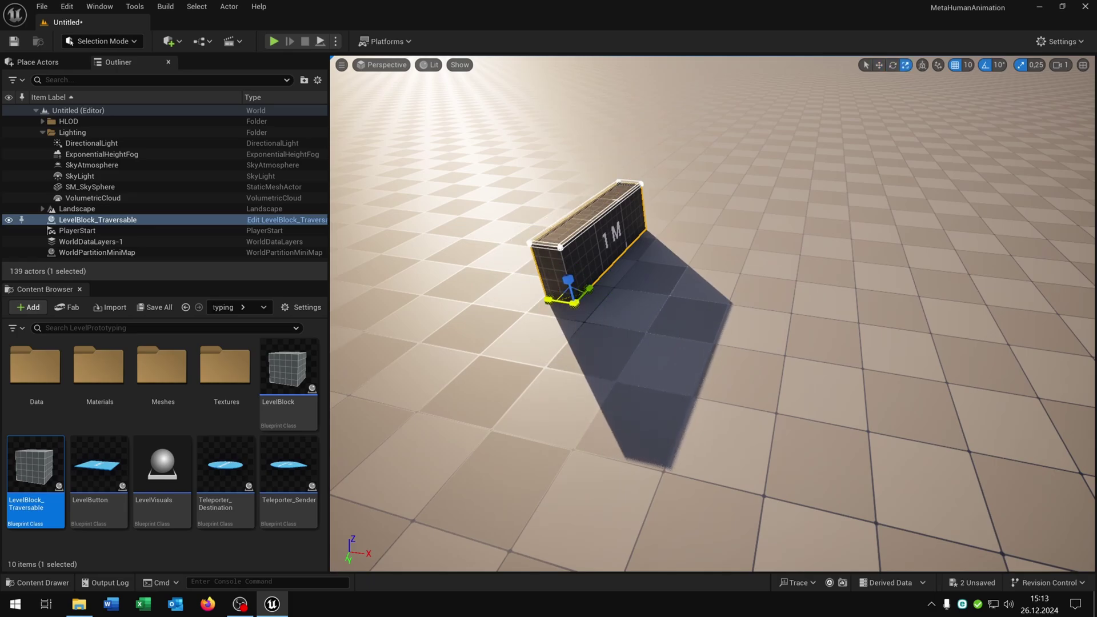
mouse_move(737, 289)
right_mouse_down()
mouse_move(668, 228)
mouse_move(737, 289)
right_mouse_up()
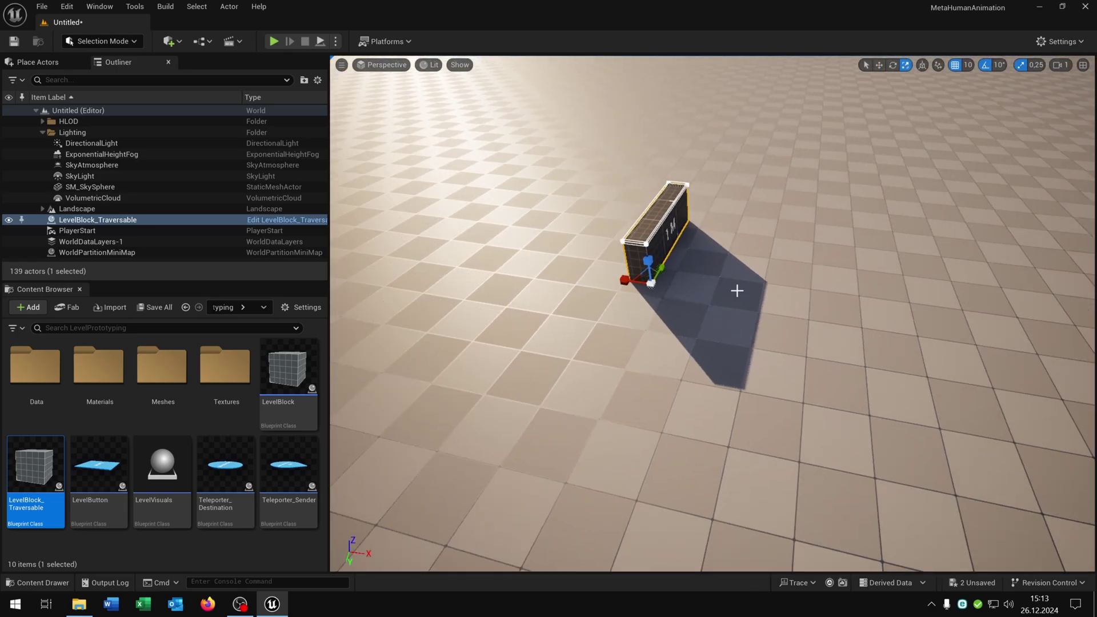
Duplicate the traversable wall twice, spacing the copies out behind it to form a row of three obstacles.
key("w")
left_click_drag(687, 290, 513, 270, "alt")
right_click_drag(513, 269, 594, 274)
left_click_drag(686, 290, 457, 280, "alt")
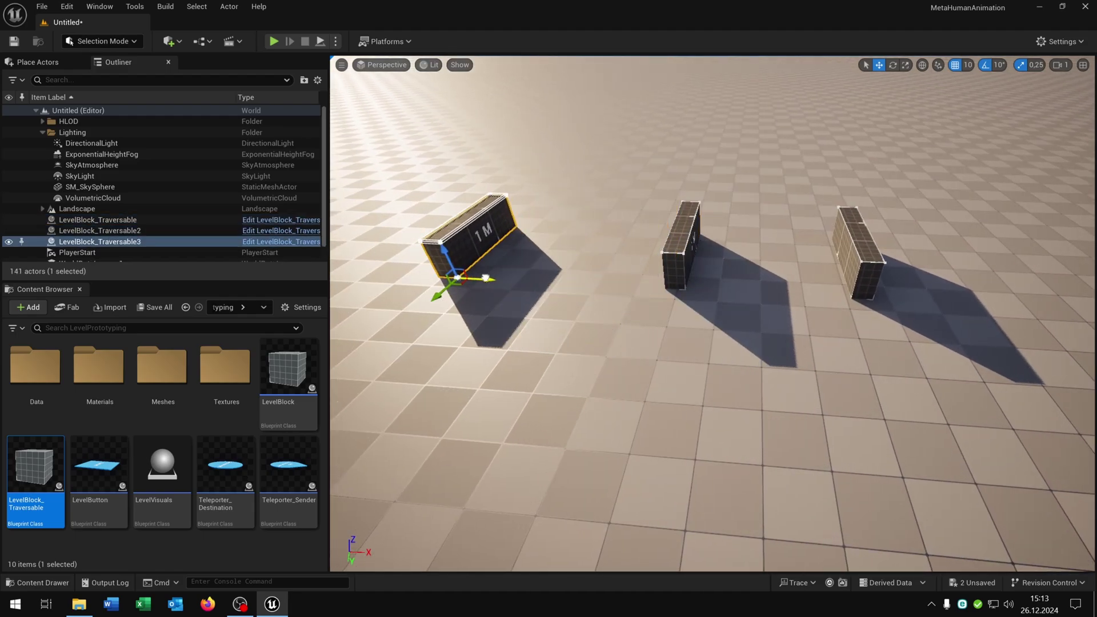
right_click_drag(458, 280, 560, 280)
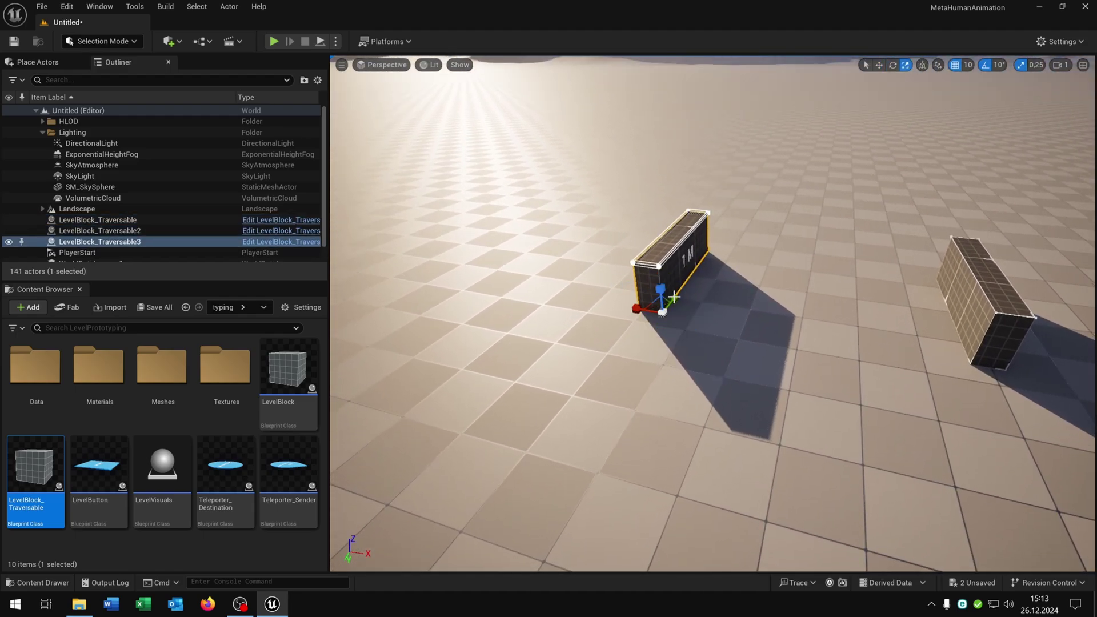
Scale the third traversable block into a thicker obstacle 2.5 m high.
left_click_drag(666, 284, 695, 250)
right_click_drag(695, 251, 657, 223)
right_click_drag(758, 322, 650, 282)
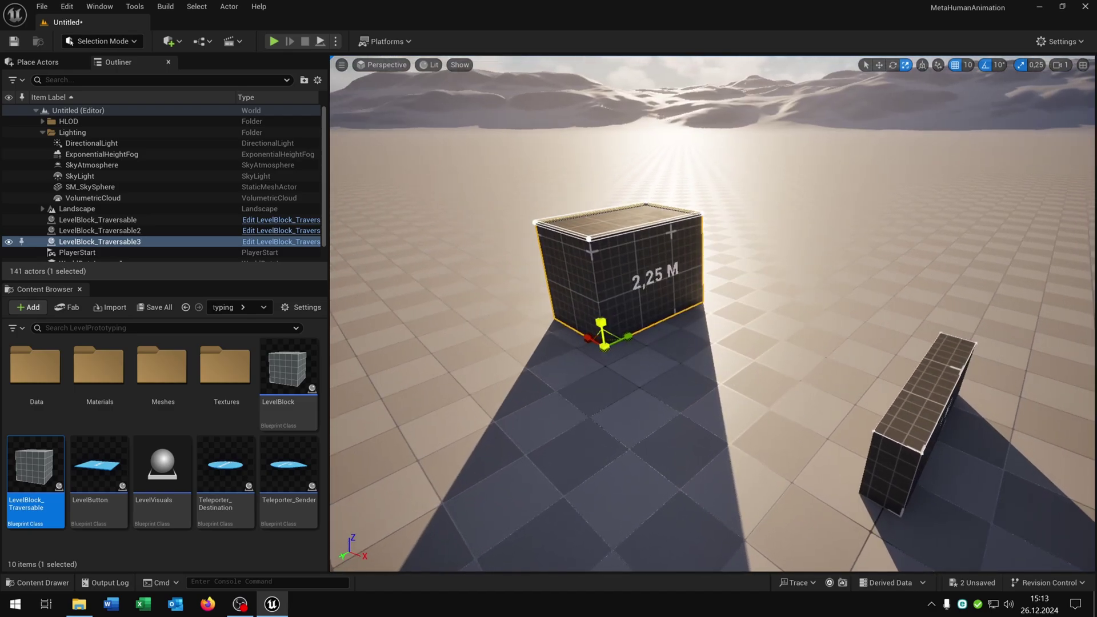
right_click_drag(601, 323, 663, 366)
key("s")
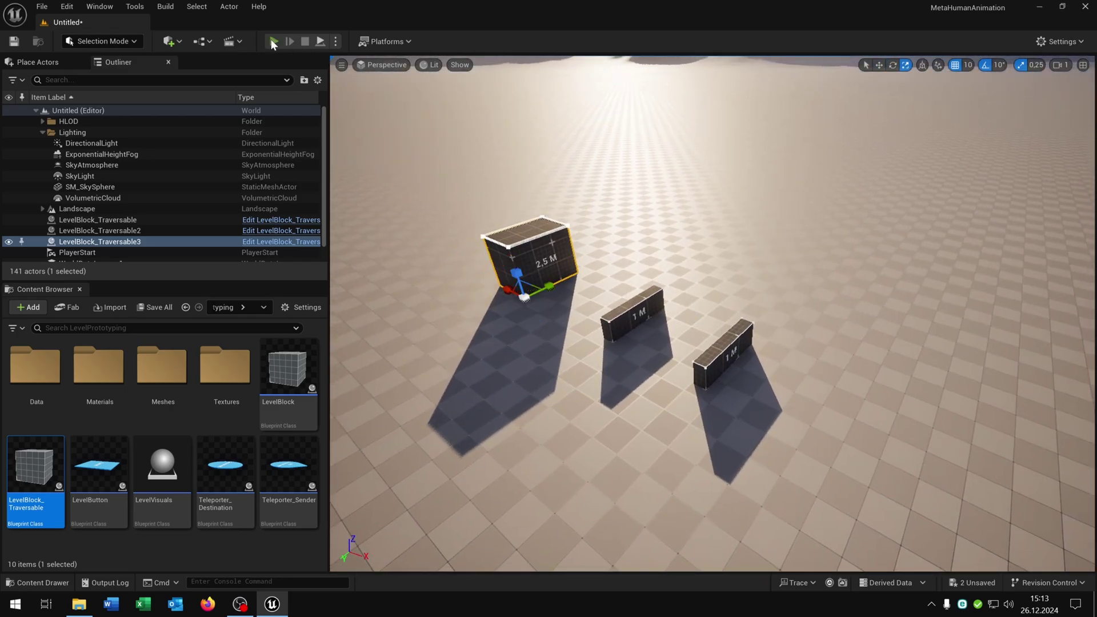
Play the level and run the Trey character at the traversable blocks, testing vaulting over the 1 m walls.
left_click(273, 42)
key("w")
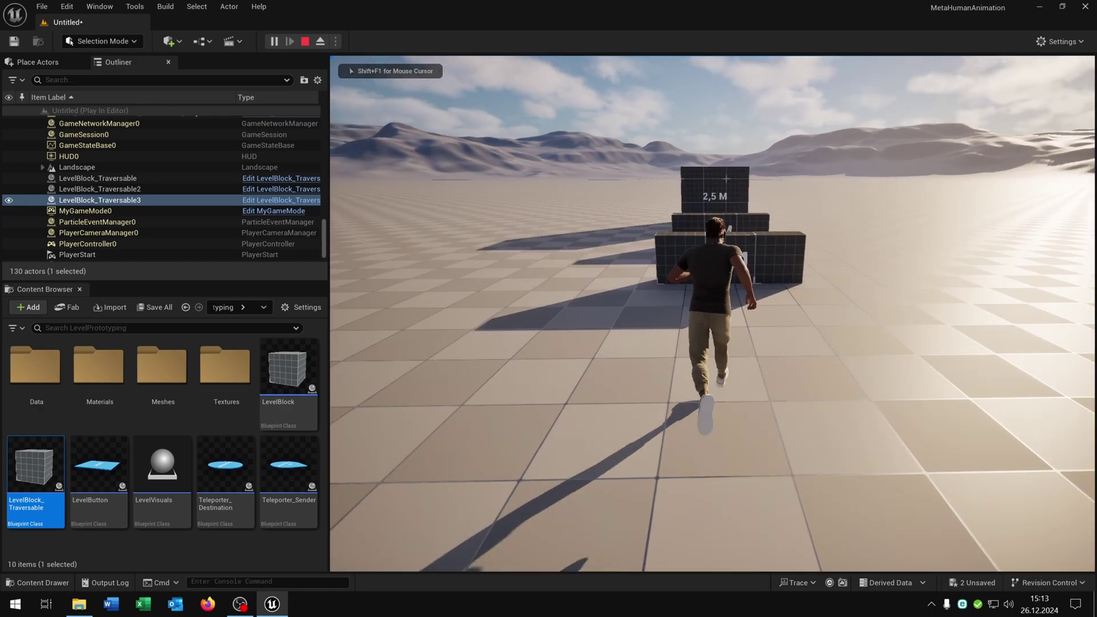
key("space")
key("space")
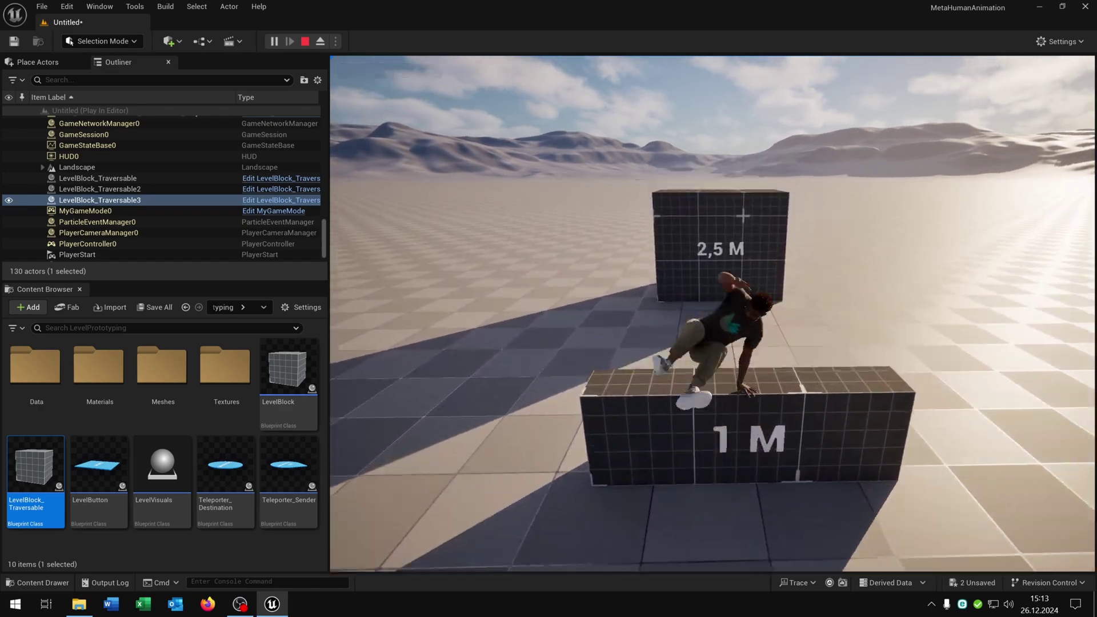